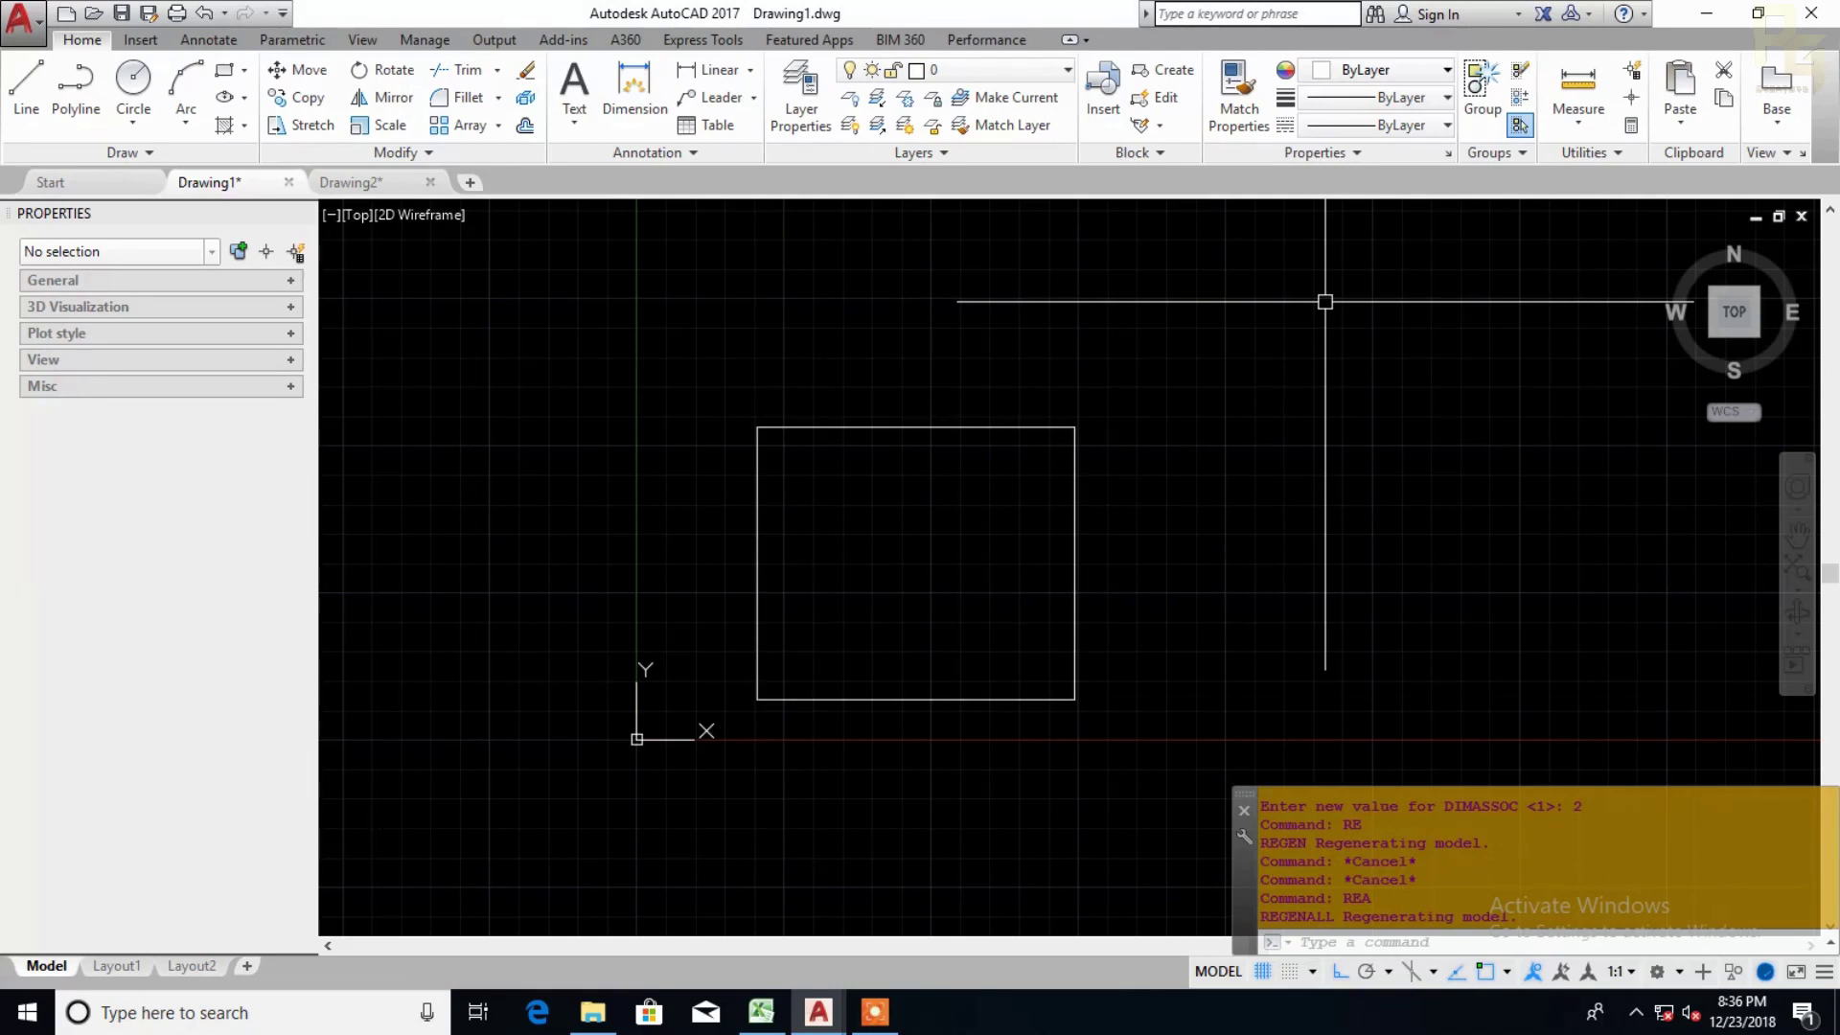
left_click(834, 421)
left_click(845, 365)
left_click(713, 480)
left_click(1127, 638)
left_click(1008, 728)
key("Escape")
- Add linear dimensions to the square's top and left edges, placed outside the shape
type("dli")
key("Return")
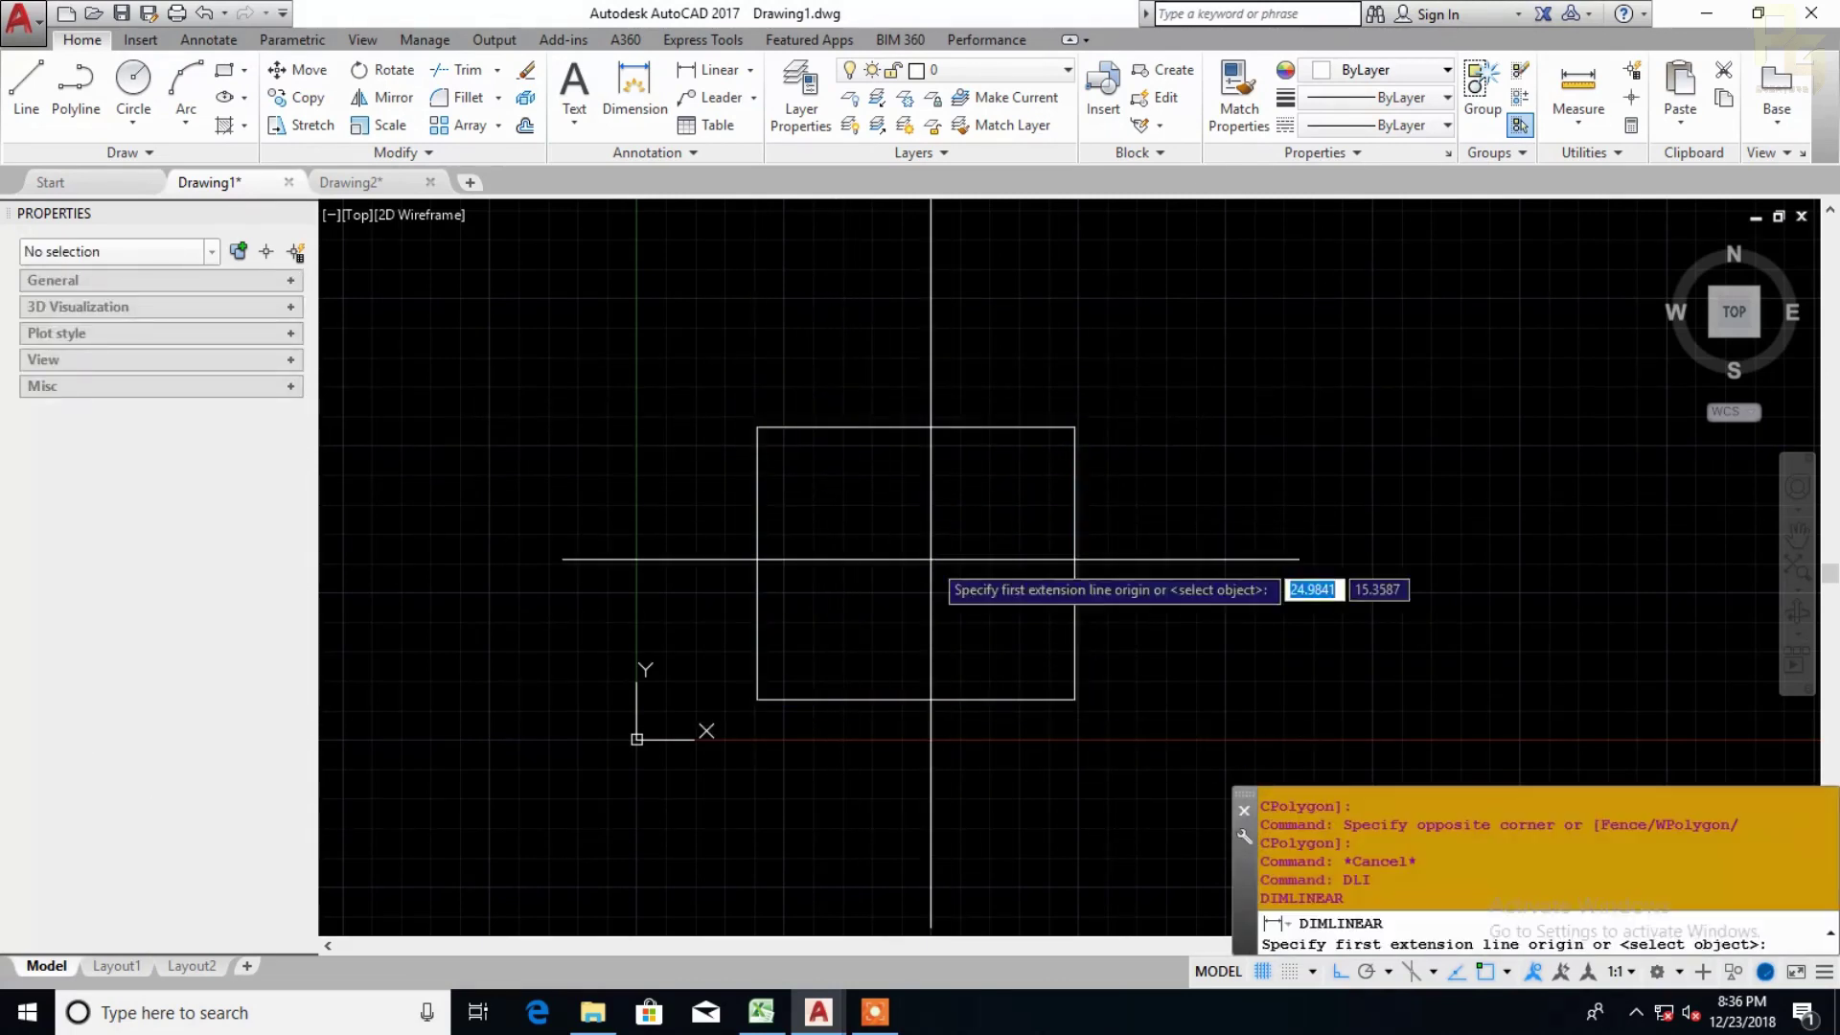
key("Return")
left_click(890, 427)
left_click(890, 365)
key("Return")
key("Return")
left_click(757, 469)
left_click(692, 498)
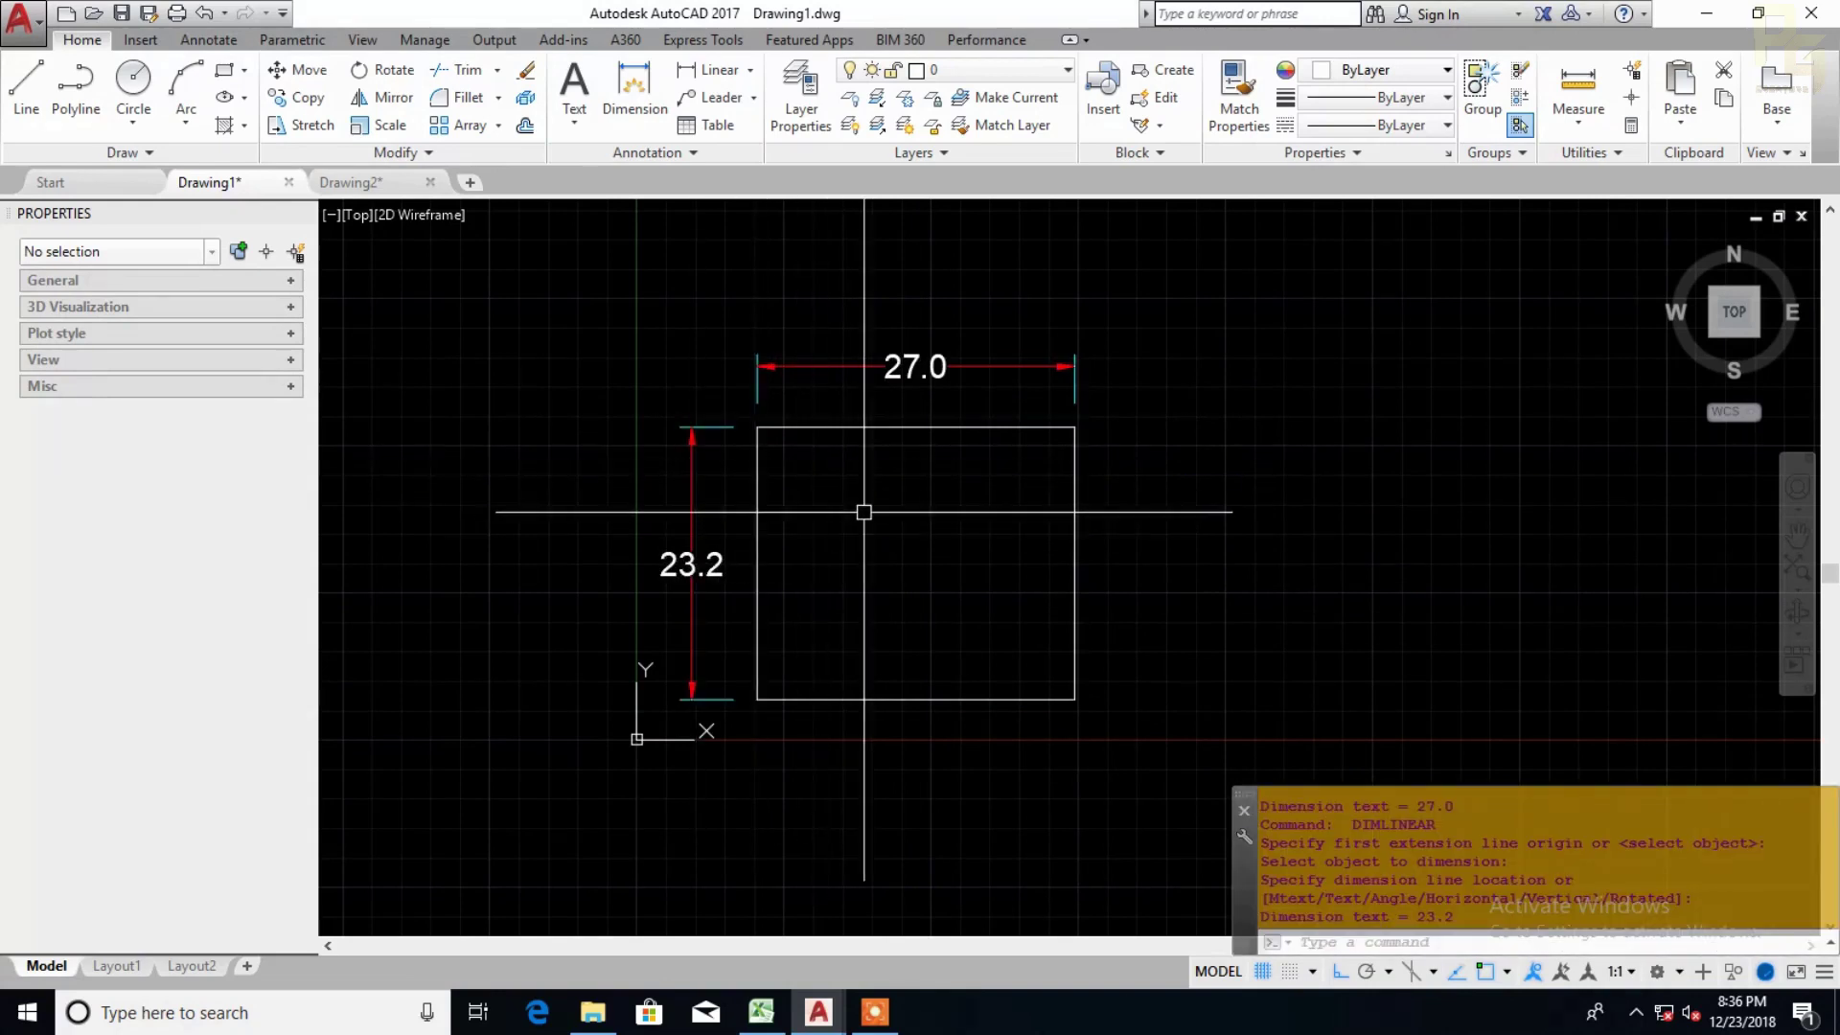
- Move the square's top edge line horizontally to the right, clear of the square
left_click(948, 463)
left_click(905, 418)
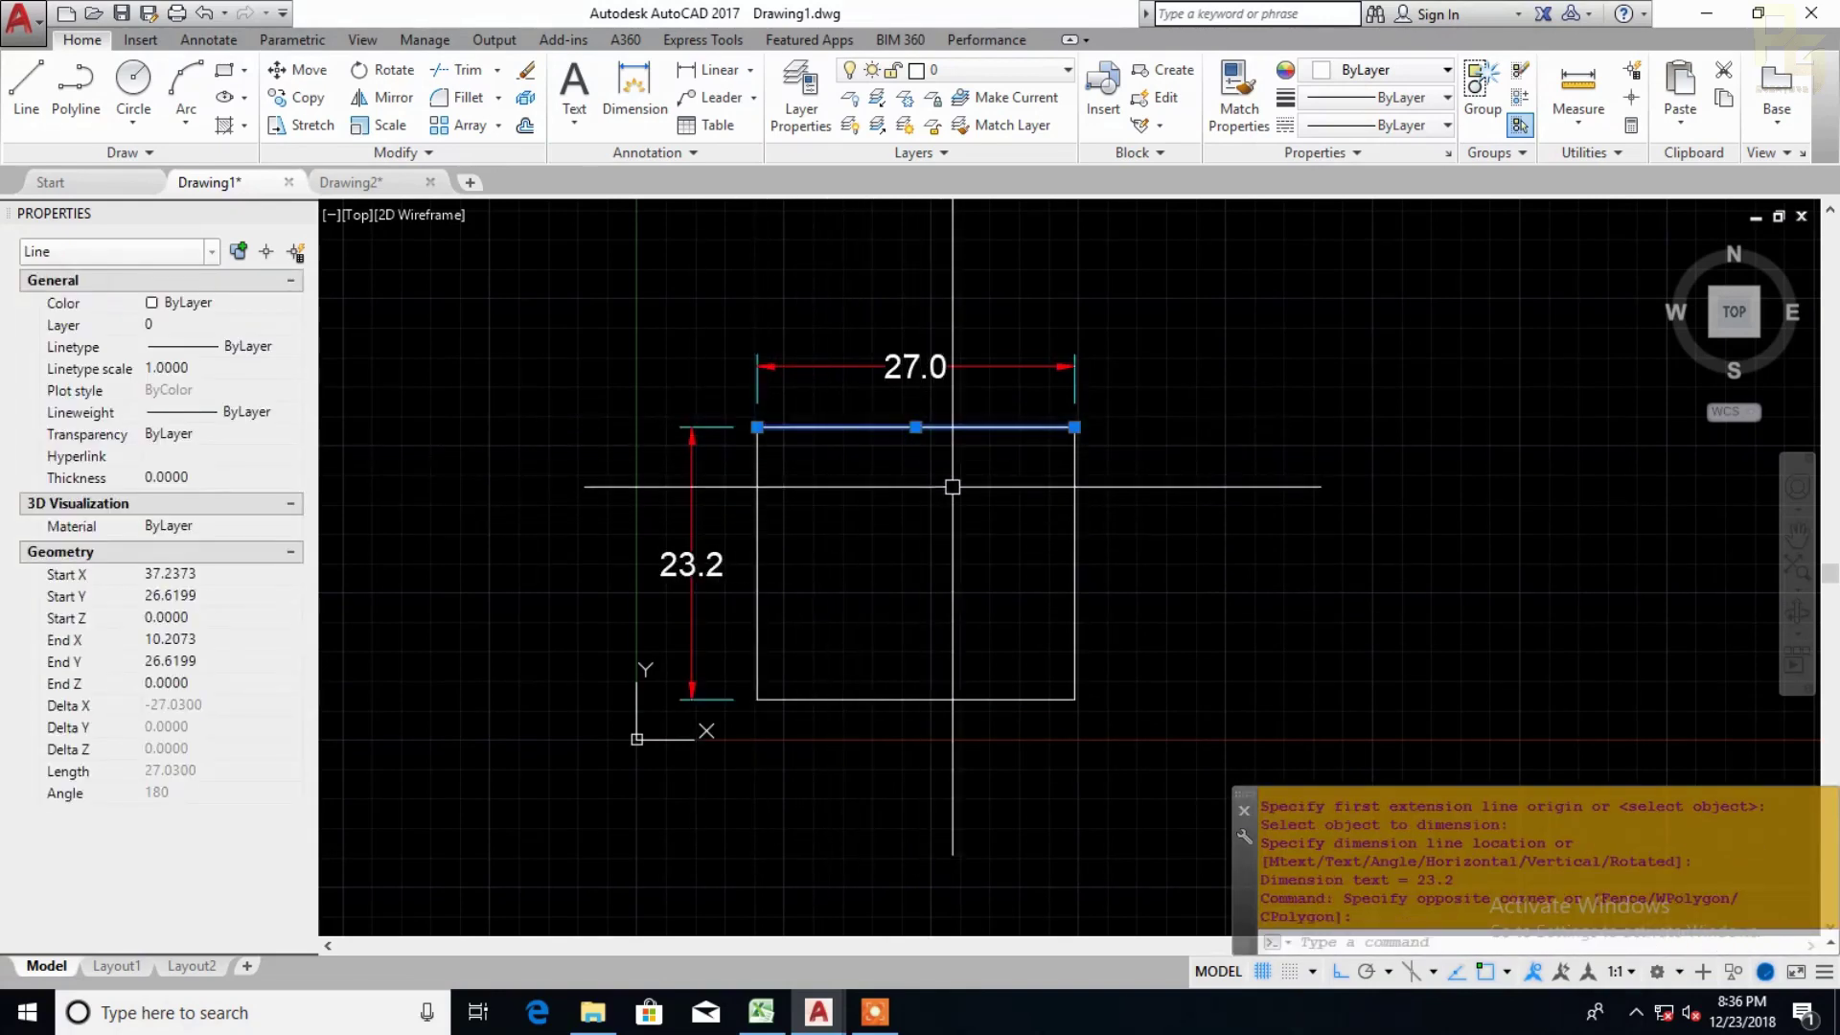
type("M")
key("Return")
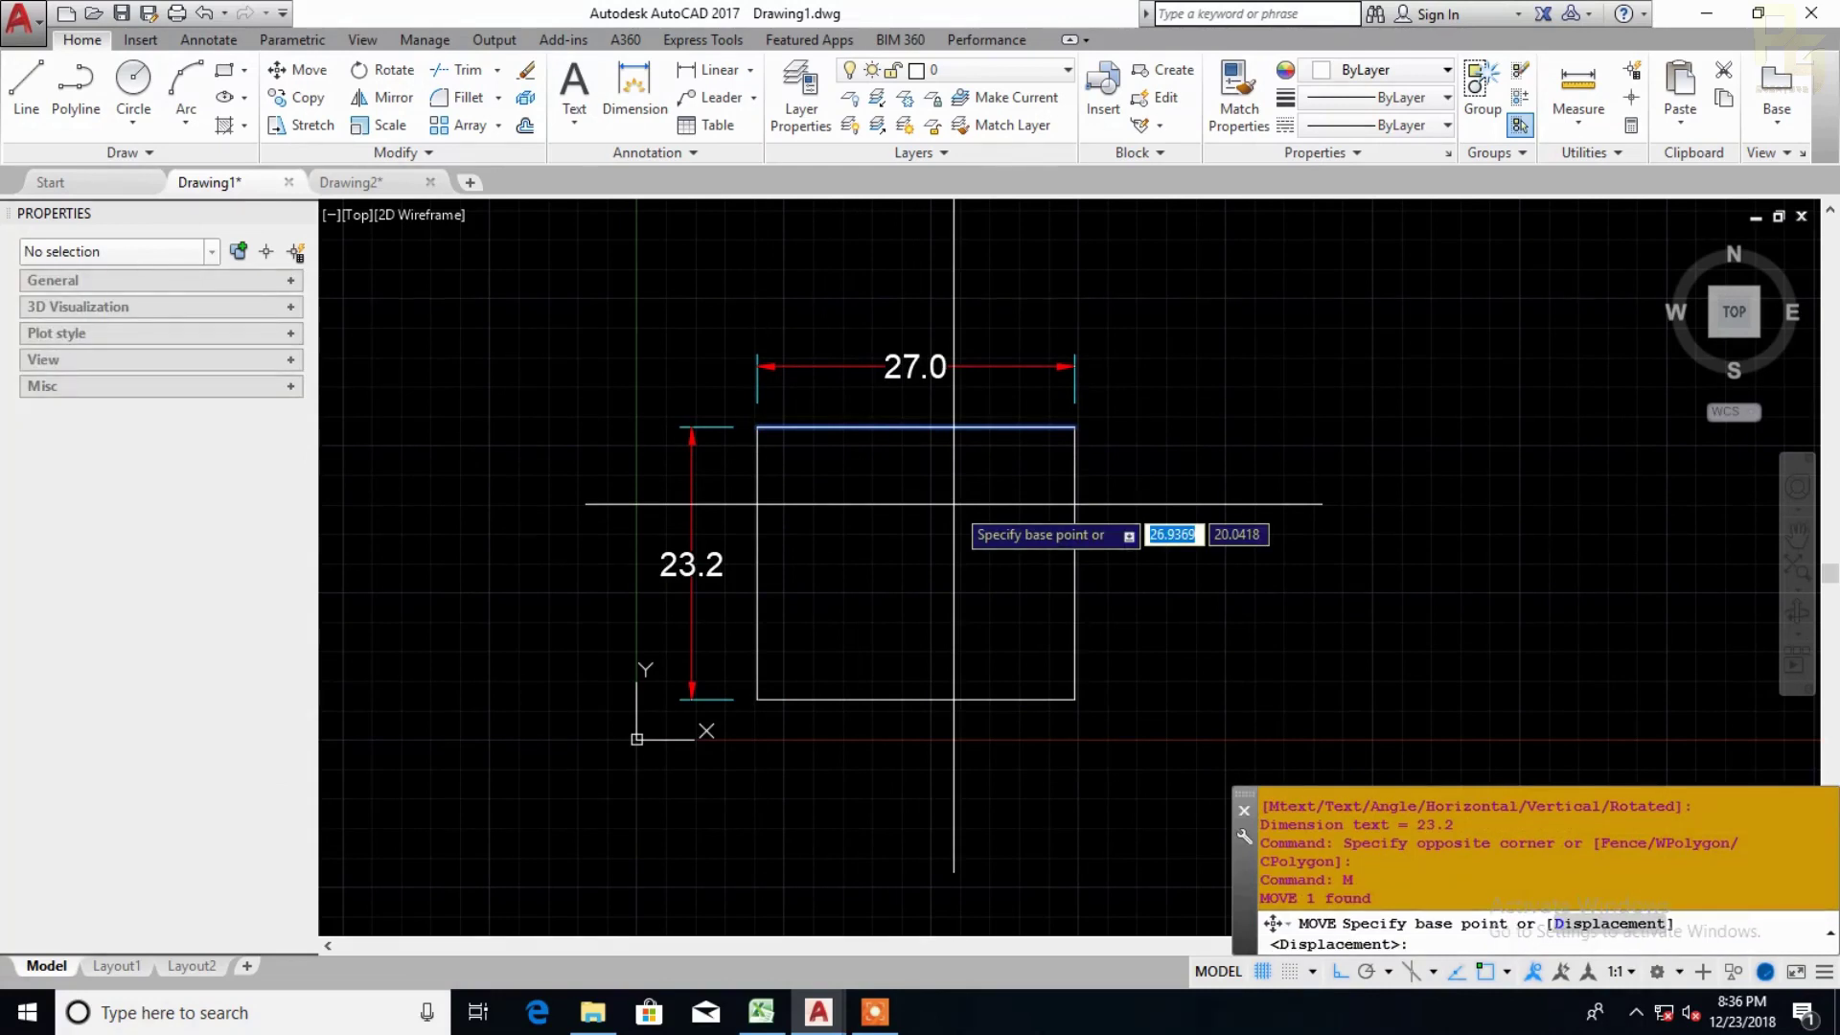
left_click(953, 518)
left_click(1287, 346)
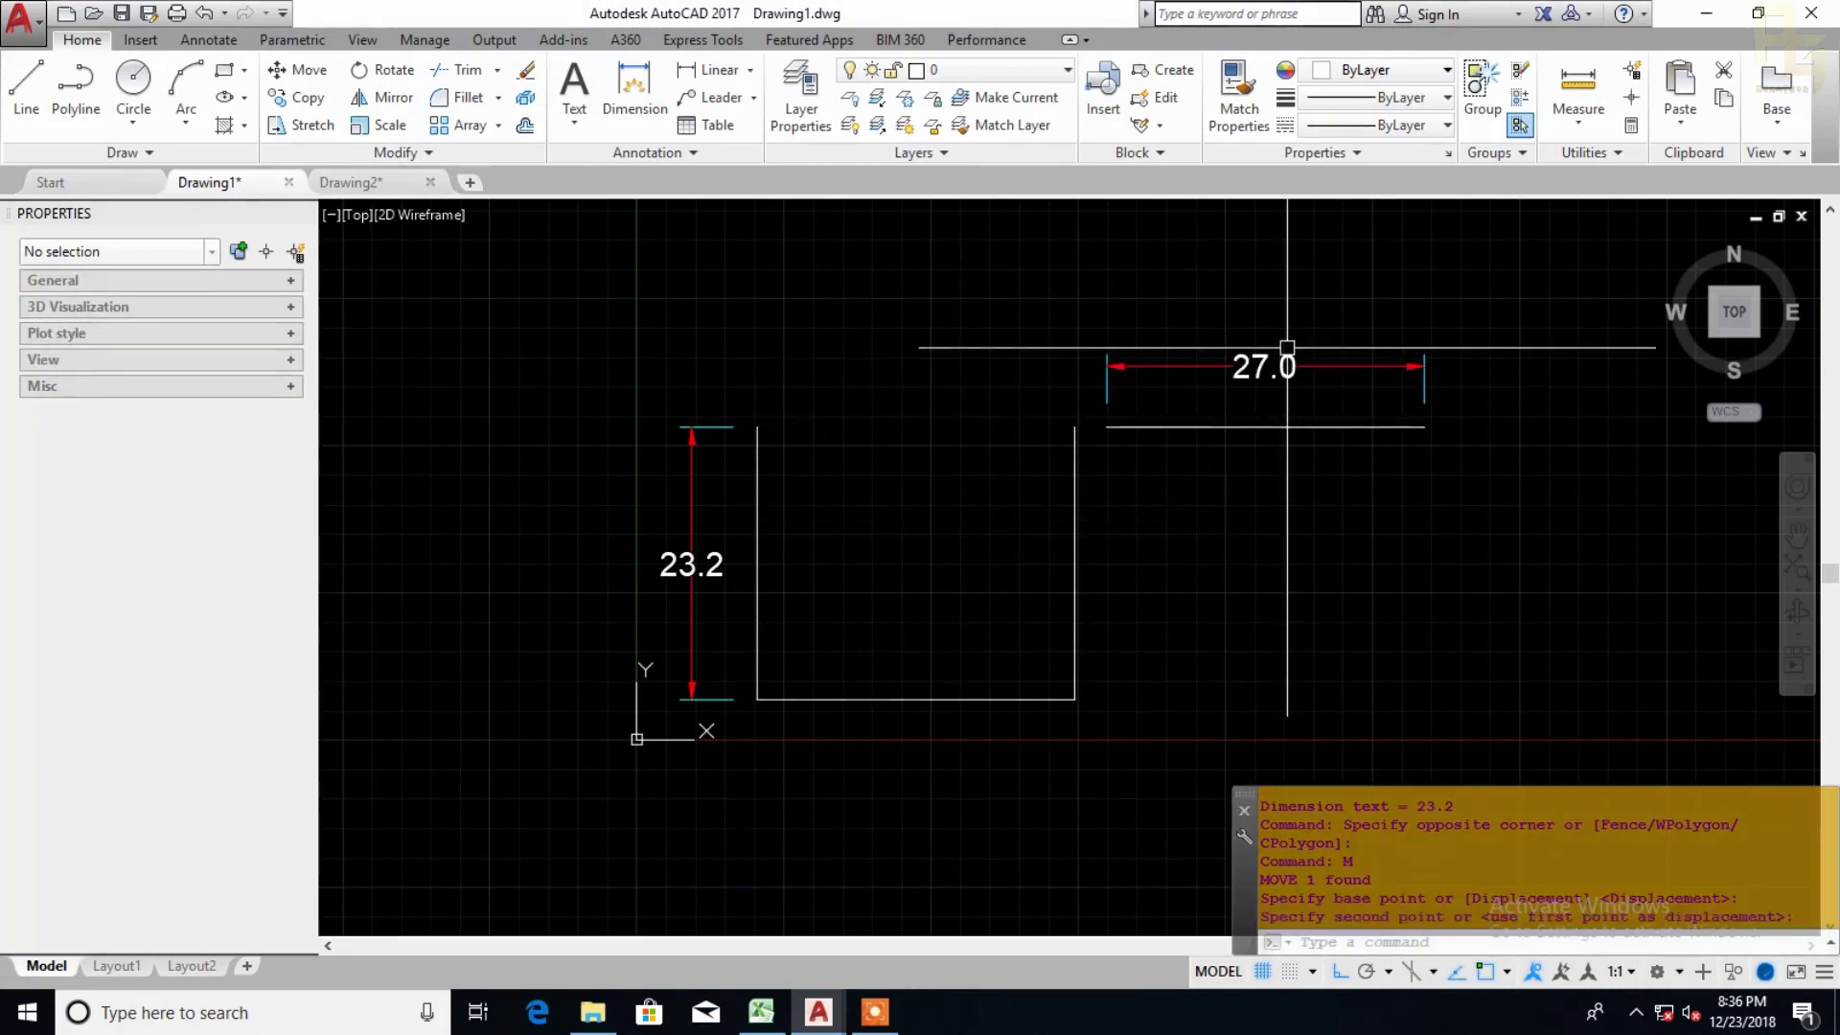
- Move the square's left vertical line straight up from its original position
left_click(758, 505)
type("M")
key("Return")
left_click(757, 564)
left_click(764, 380)
- Move the raised left vertical line horizontally away from the rest of the square
left_click(757, 381)
key("Return")
left_click(827, 571)
left_click(694, 571)
left_click(615, 425)
key("Escape")
- Move the detached left vertical line straight down by about half its length
left_click(622, 403)
key("Return")
left_click(710, 406)
left_click(710, 537)
- Try moving the detached top line downward, then undo the move
key("Return")
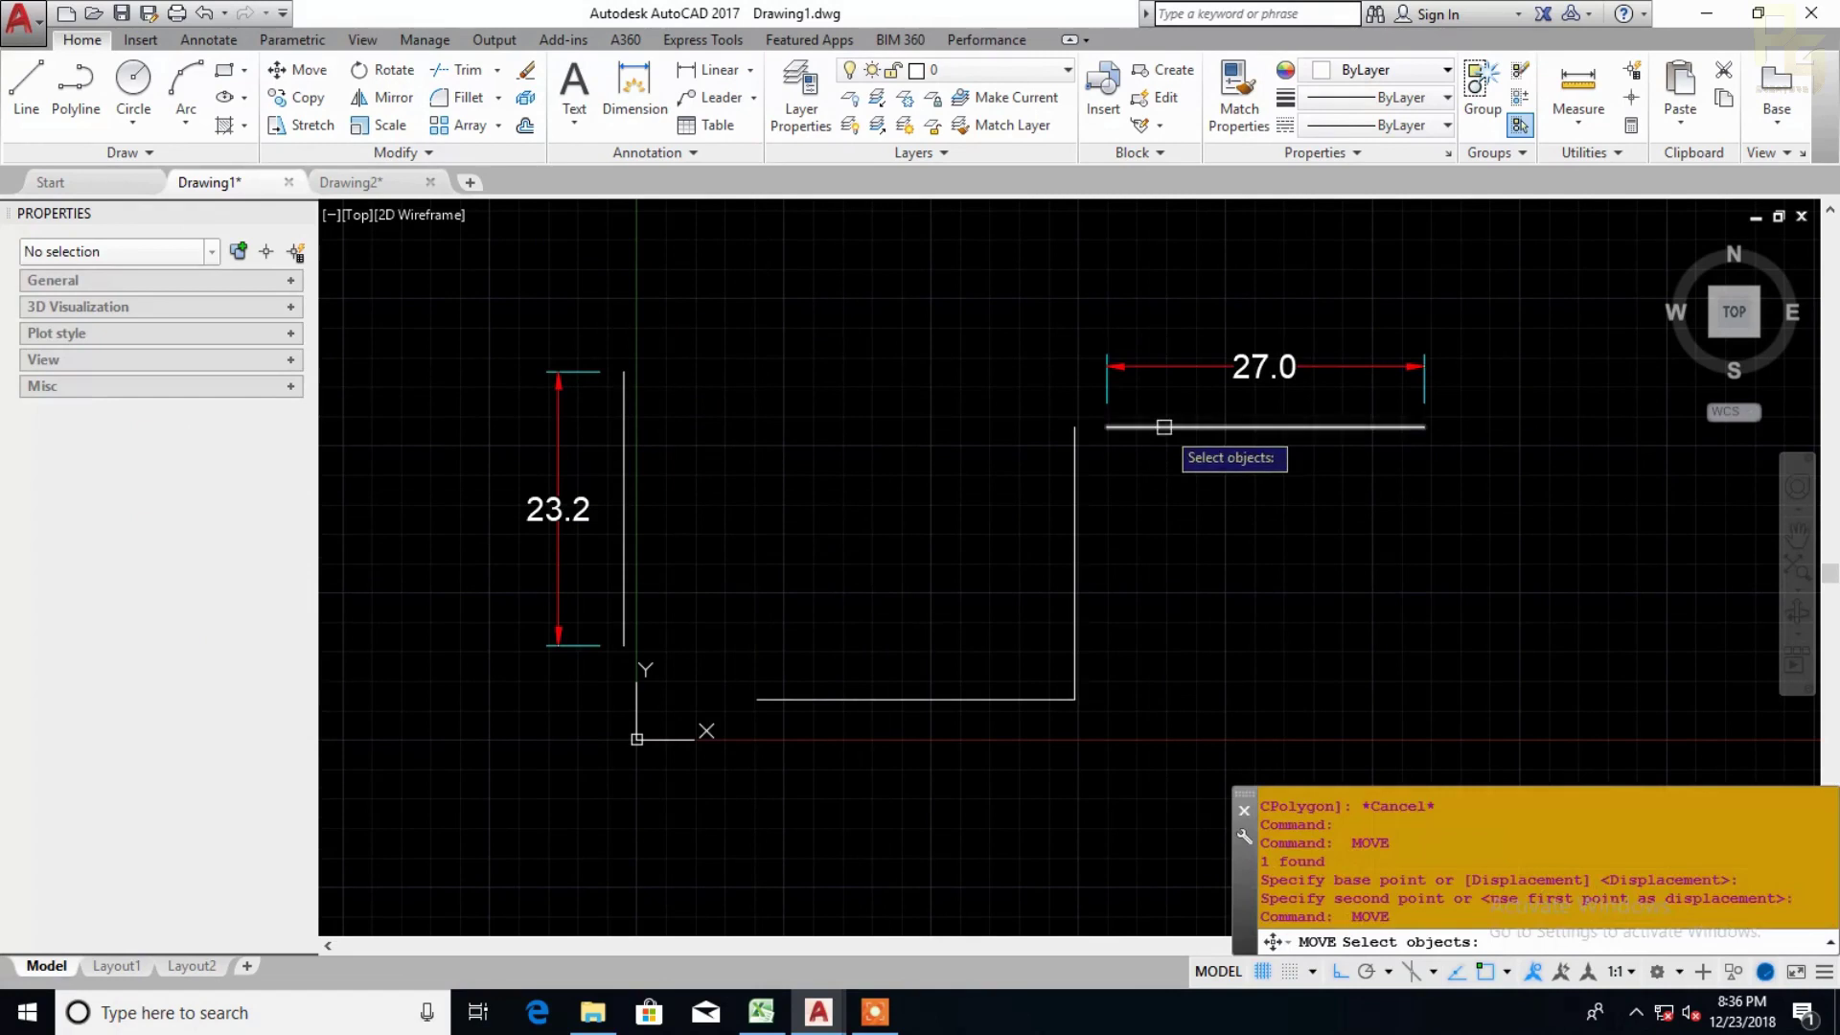
left_click(1164, 427)
key("Return")
left_click(1166, 501)
left_click(1170, 601)
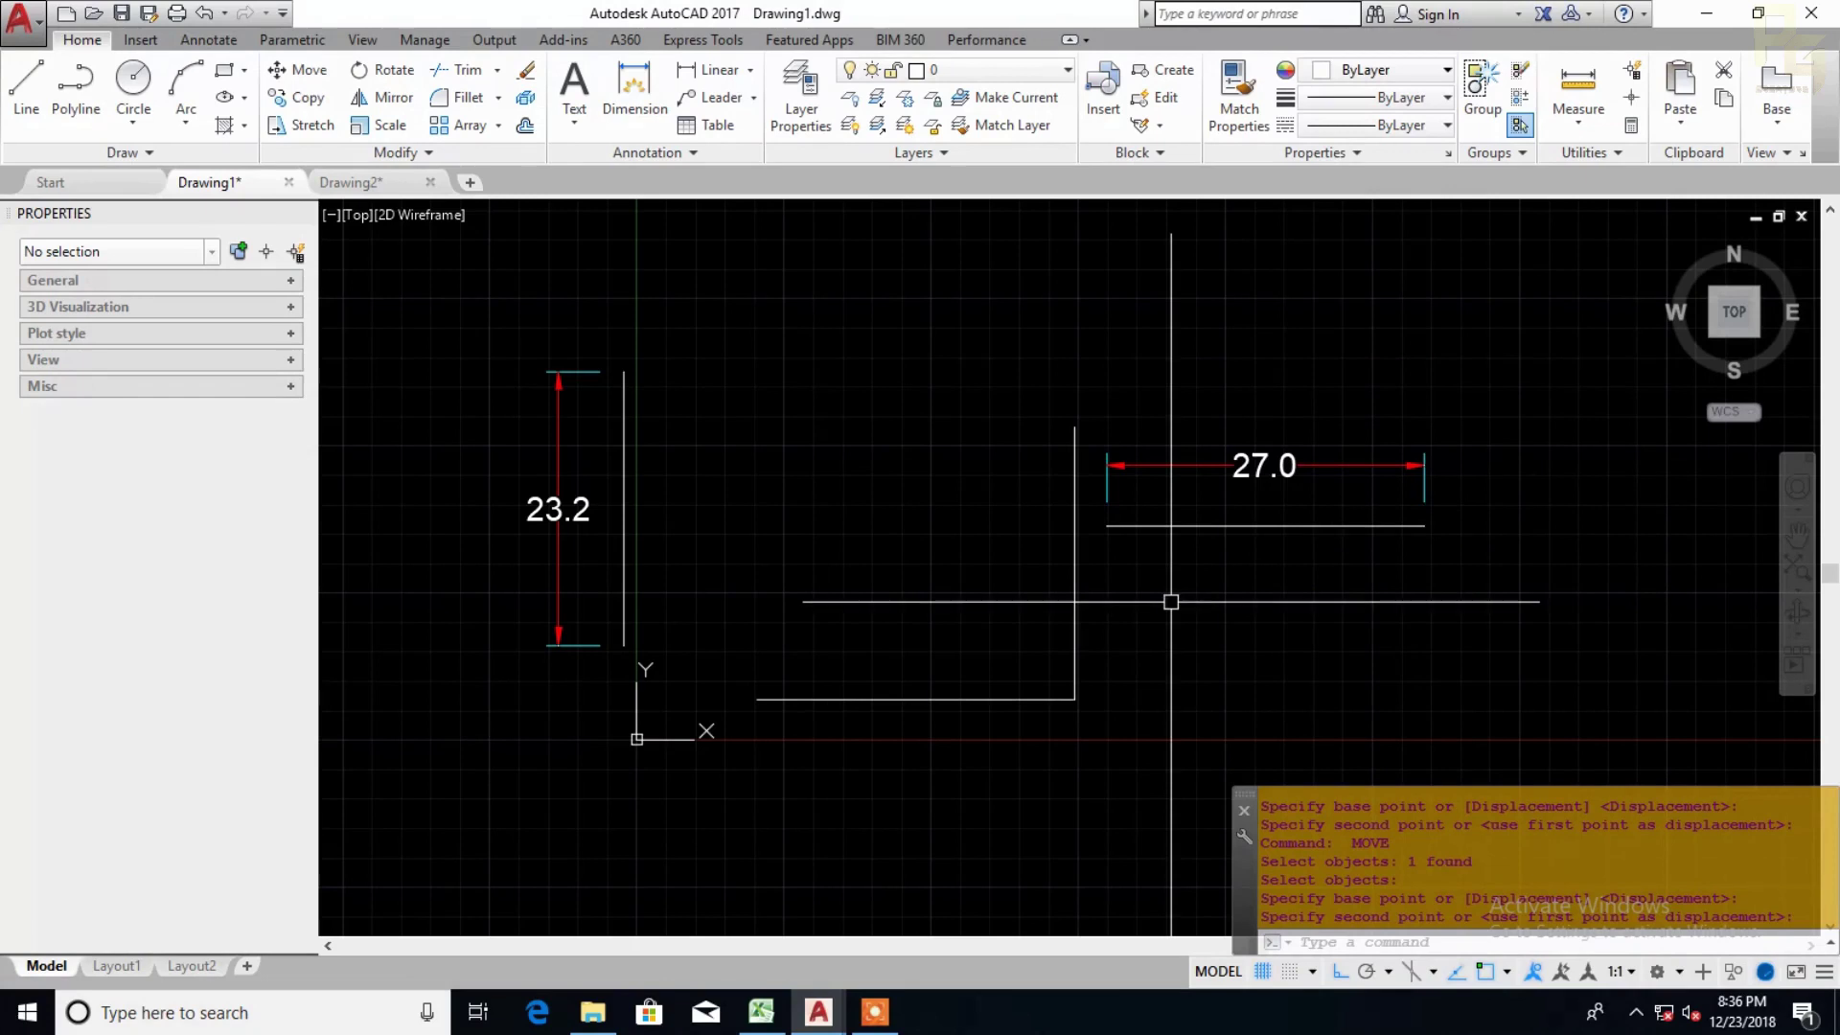
key("ctrl+z")
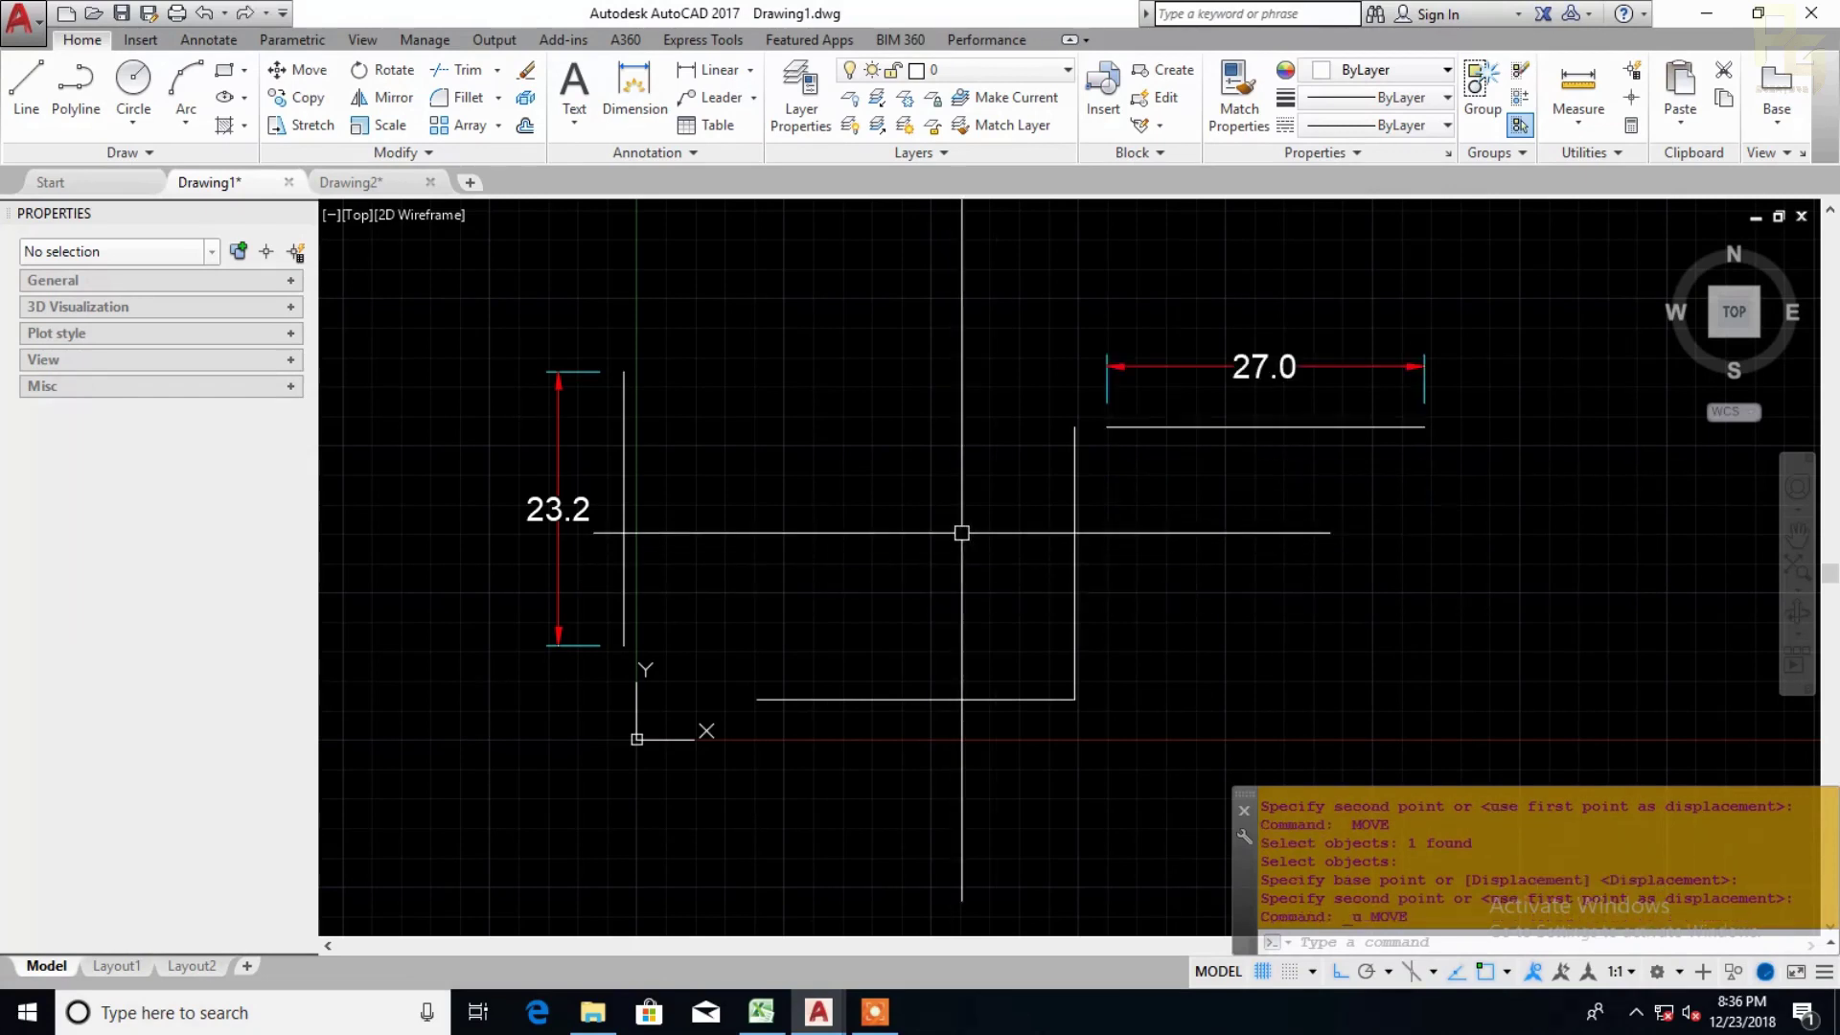
- Move the detached vertical line by its lower endpoint back onto the square's bottom-left corner
left_click(625, 497)
type("m")
key("Return")
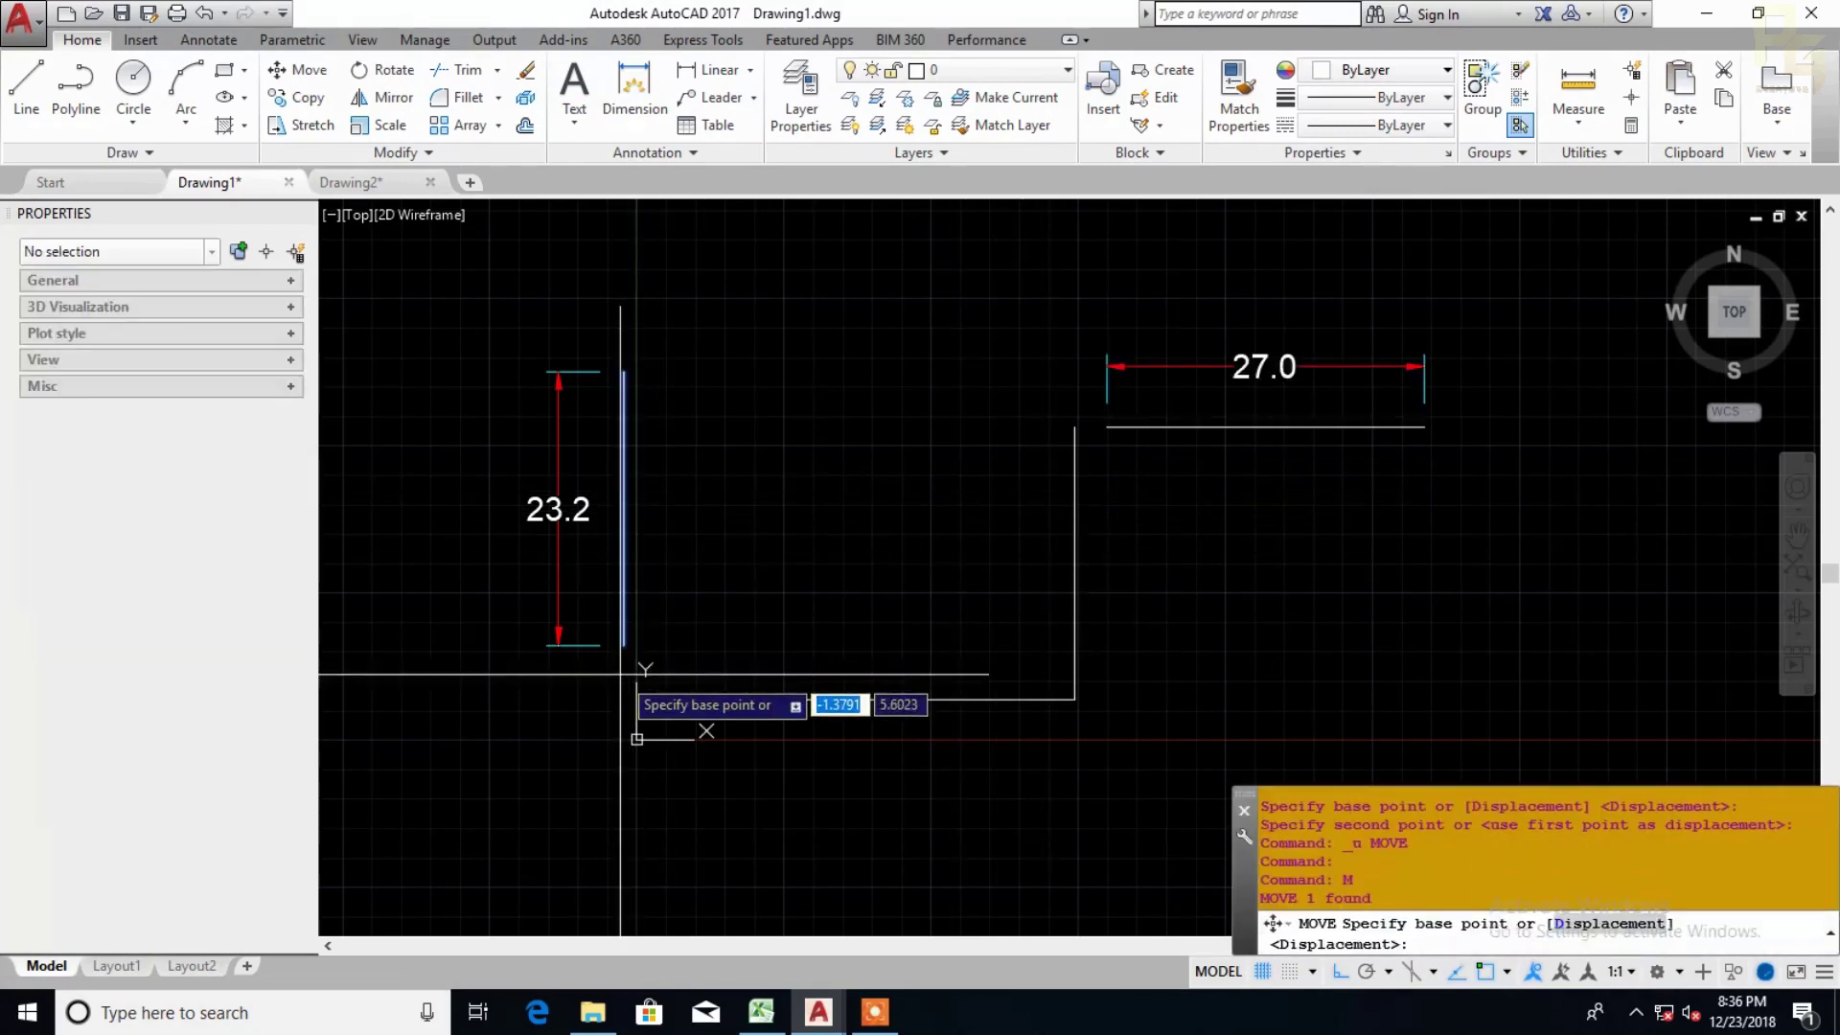
left_click(623, 645)
left_click(756, 699)
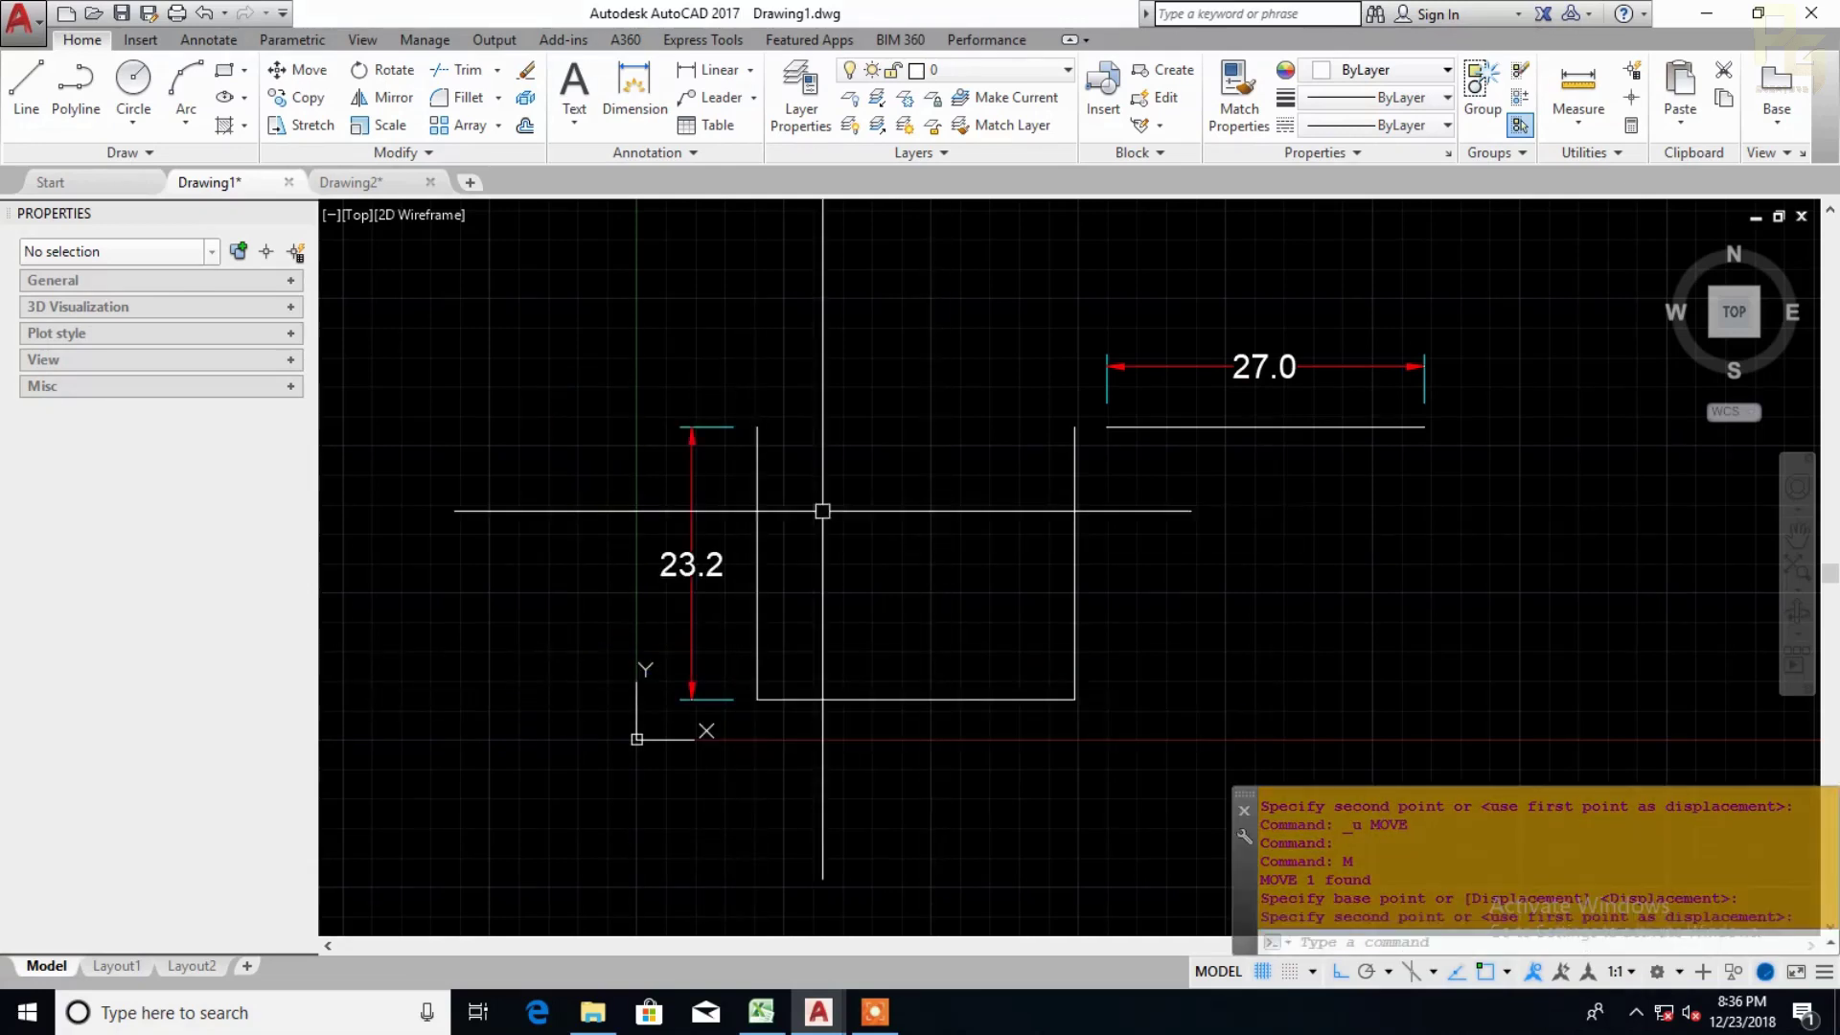
- Move the detached top line slightly farther right from the square
left_click(1234, 426)
type("m")
key("Return")
left_click(1315, 489)
left_click(1393, 492)
- Add a horizontal linear dimension across the open top, from the left line's upper end to just past the right line
type("dli")
key("Return")
left_click(757, 426)
left_click(1086, 427)
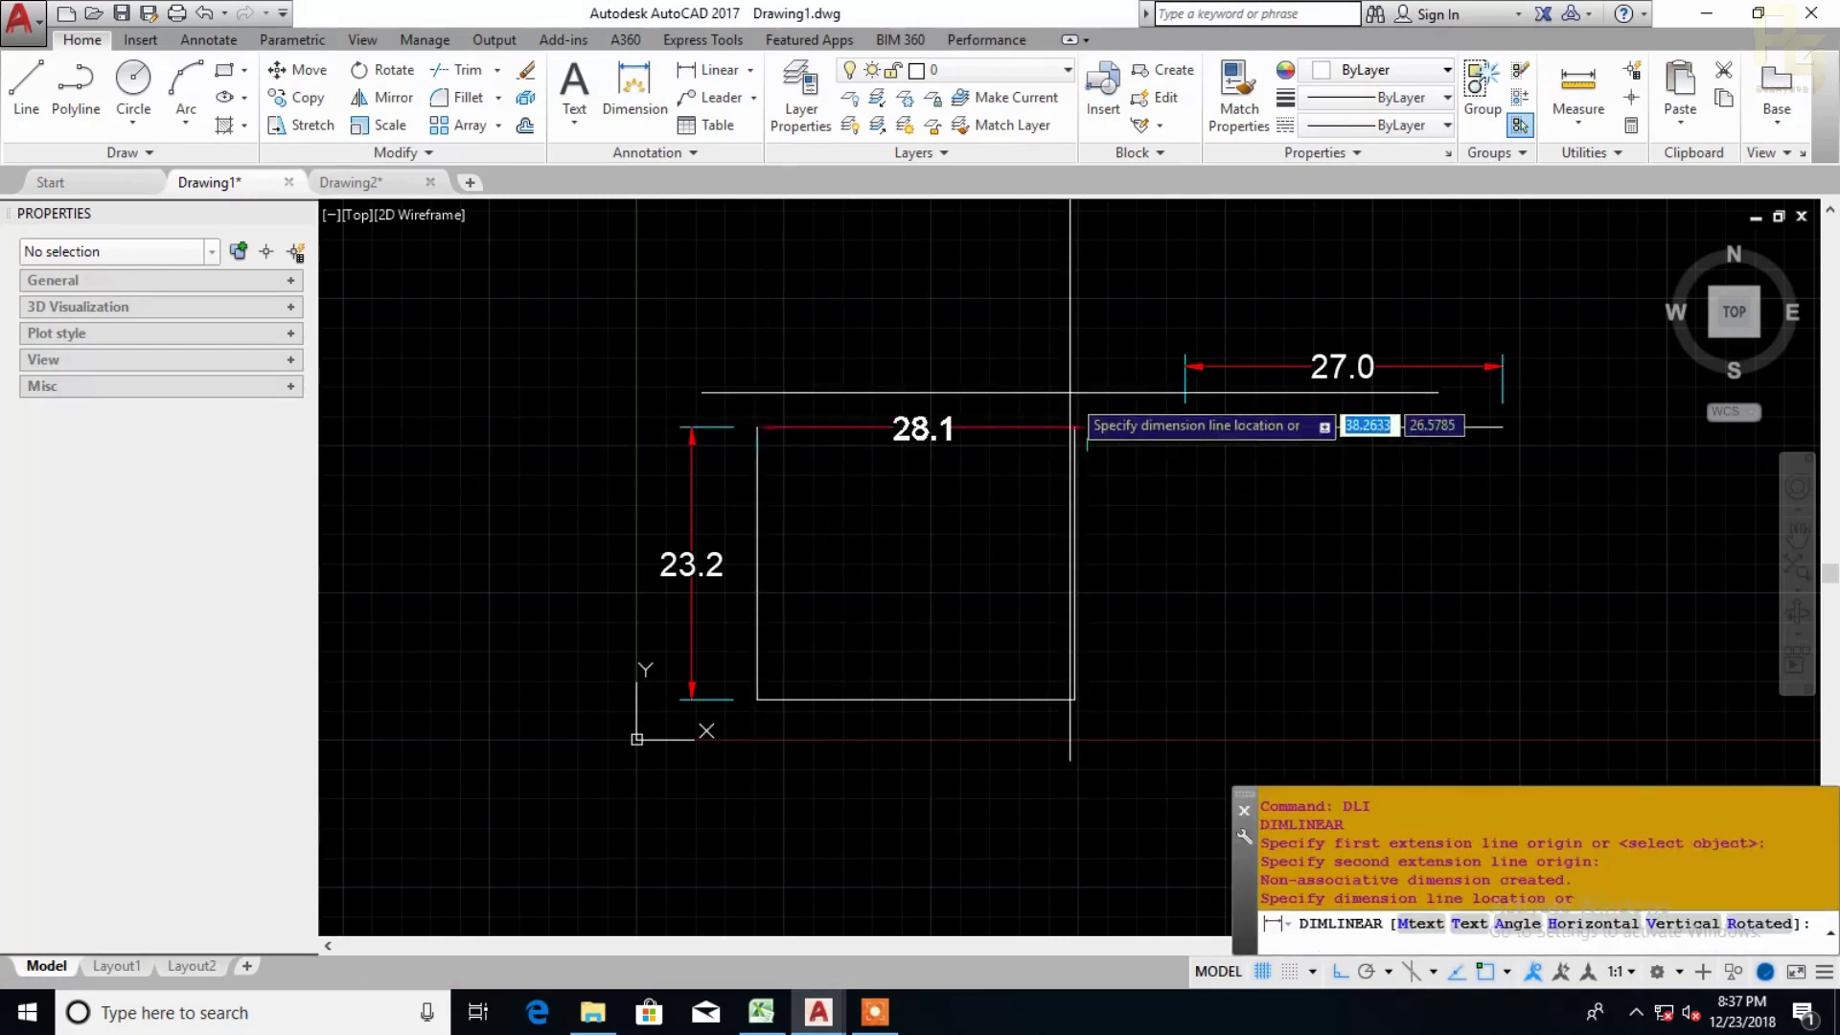
left_click(1006, 396)
key("Escape")
- Trim the dimension across the open top back to the right vertical line
type("tr")
key("Return")
left_click(1072, 441)
key("Return")
left_click(1082, 394)
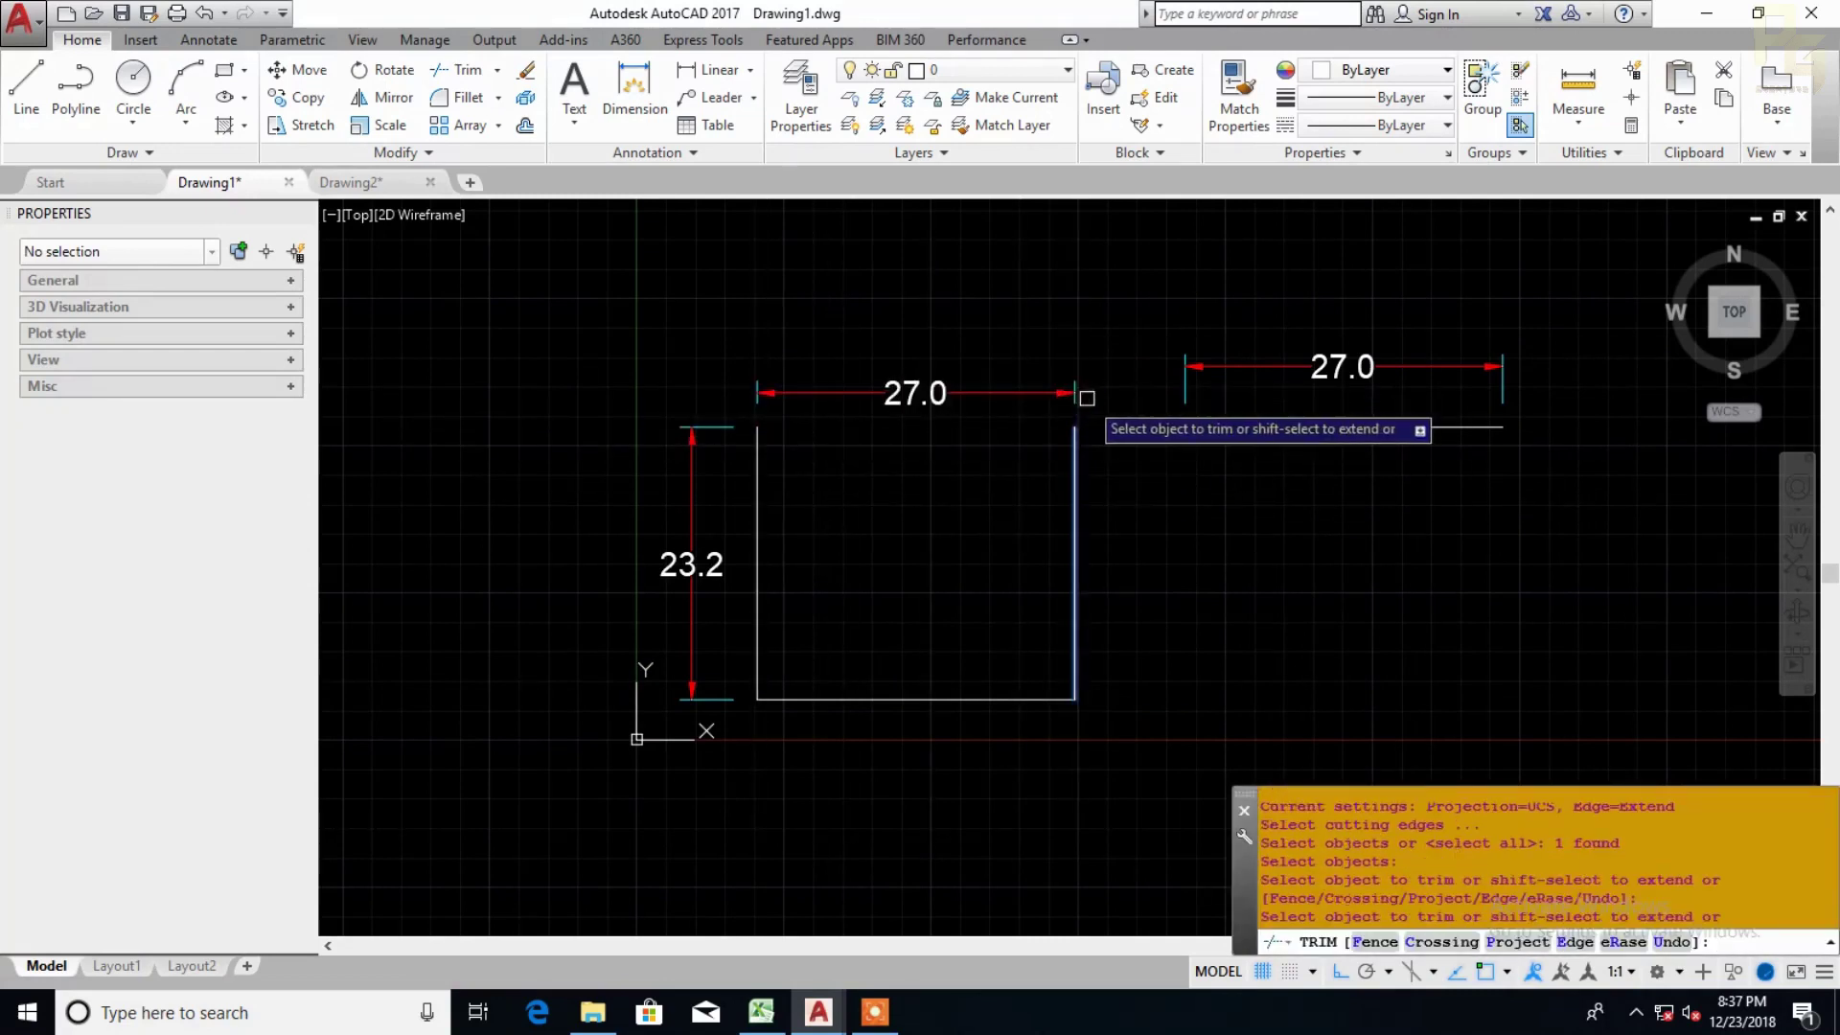
key("Escape")
- Raise the trimmed dimension line slightly by its grip
left_click(1054, 388)
left_click(1074, 392)
left_click(1076, 381)
key("Escape")
- Move the square's right vertical line slightly to the right
left_click(1074, 475)
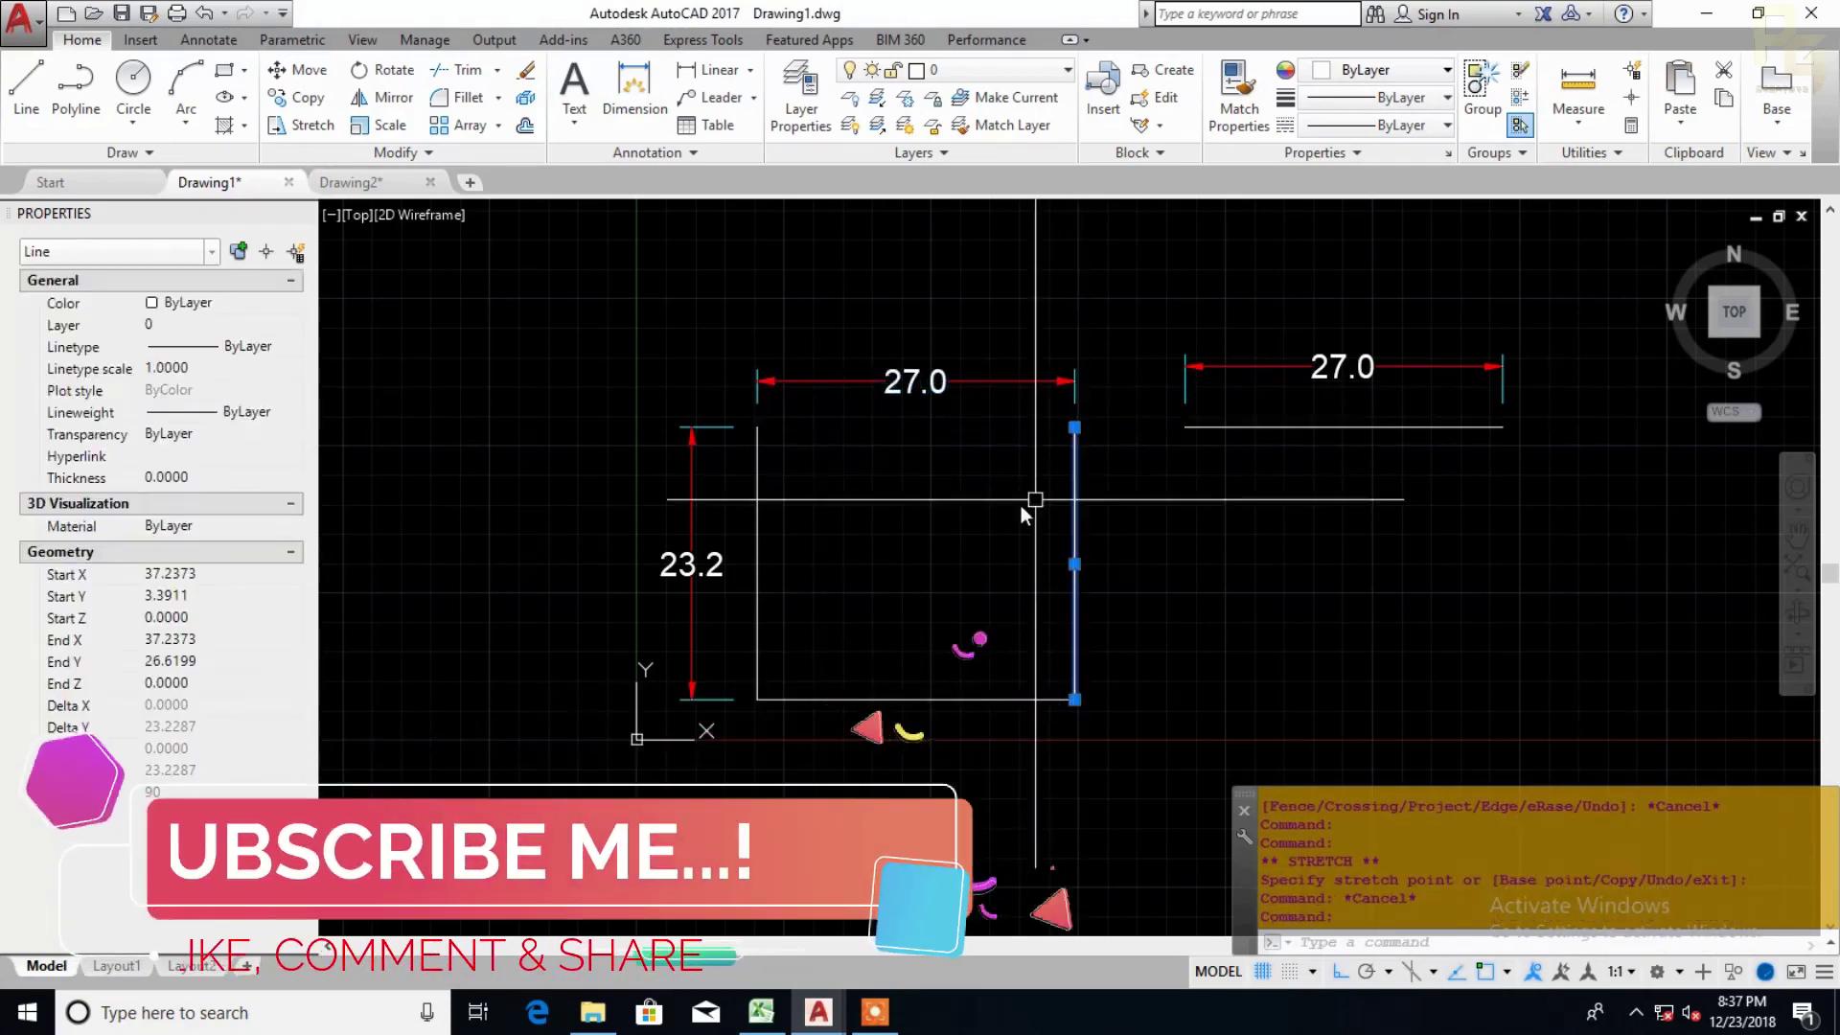
type("m")
key("Return")
left_click(1028, 499)
left_click(1048, 497)
- Undo the line move, the grip edit and the trim, and erase the dimension across the open top
key("ctrl+z")
key("ctrl+z")
key("ctrl+z")
left_click(941, 395)
type("e")
key("Return")
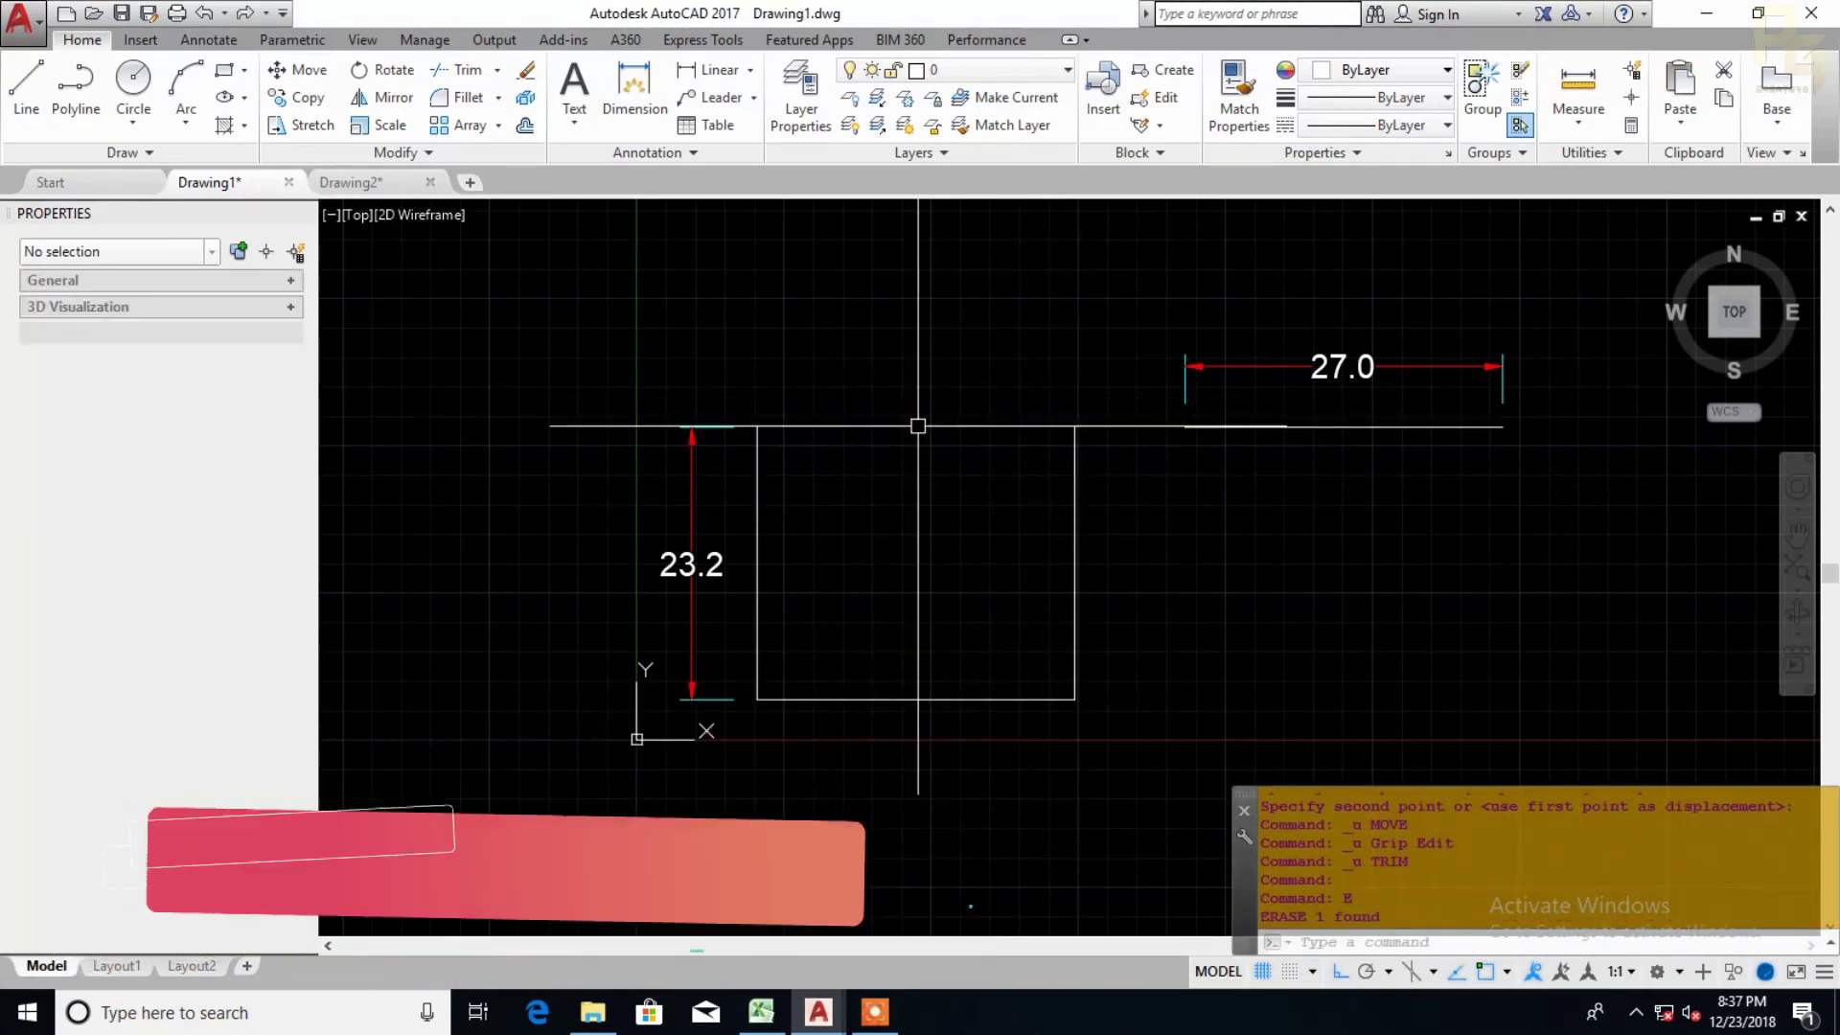
- Add a horizontal linear dimension above the open top between the upper endpoints of the left and right vertical lines
type("dil")
key("Return")
key("Escape")
type("dli")
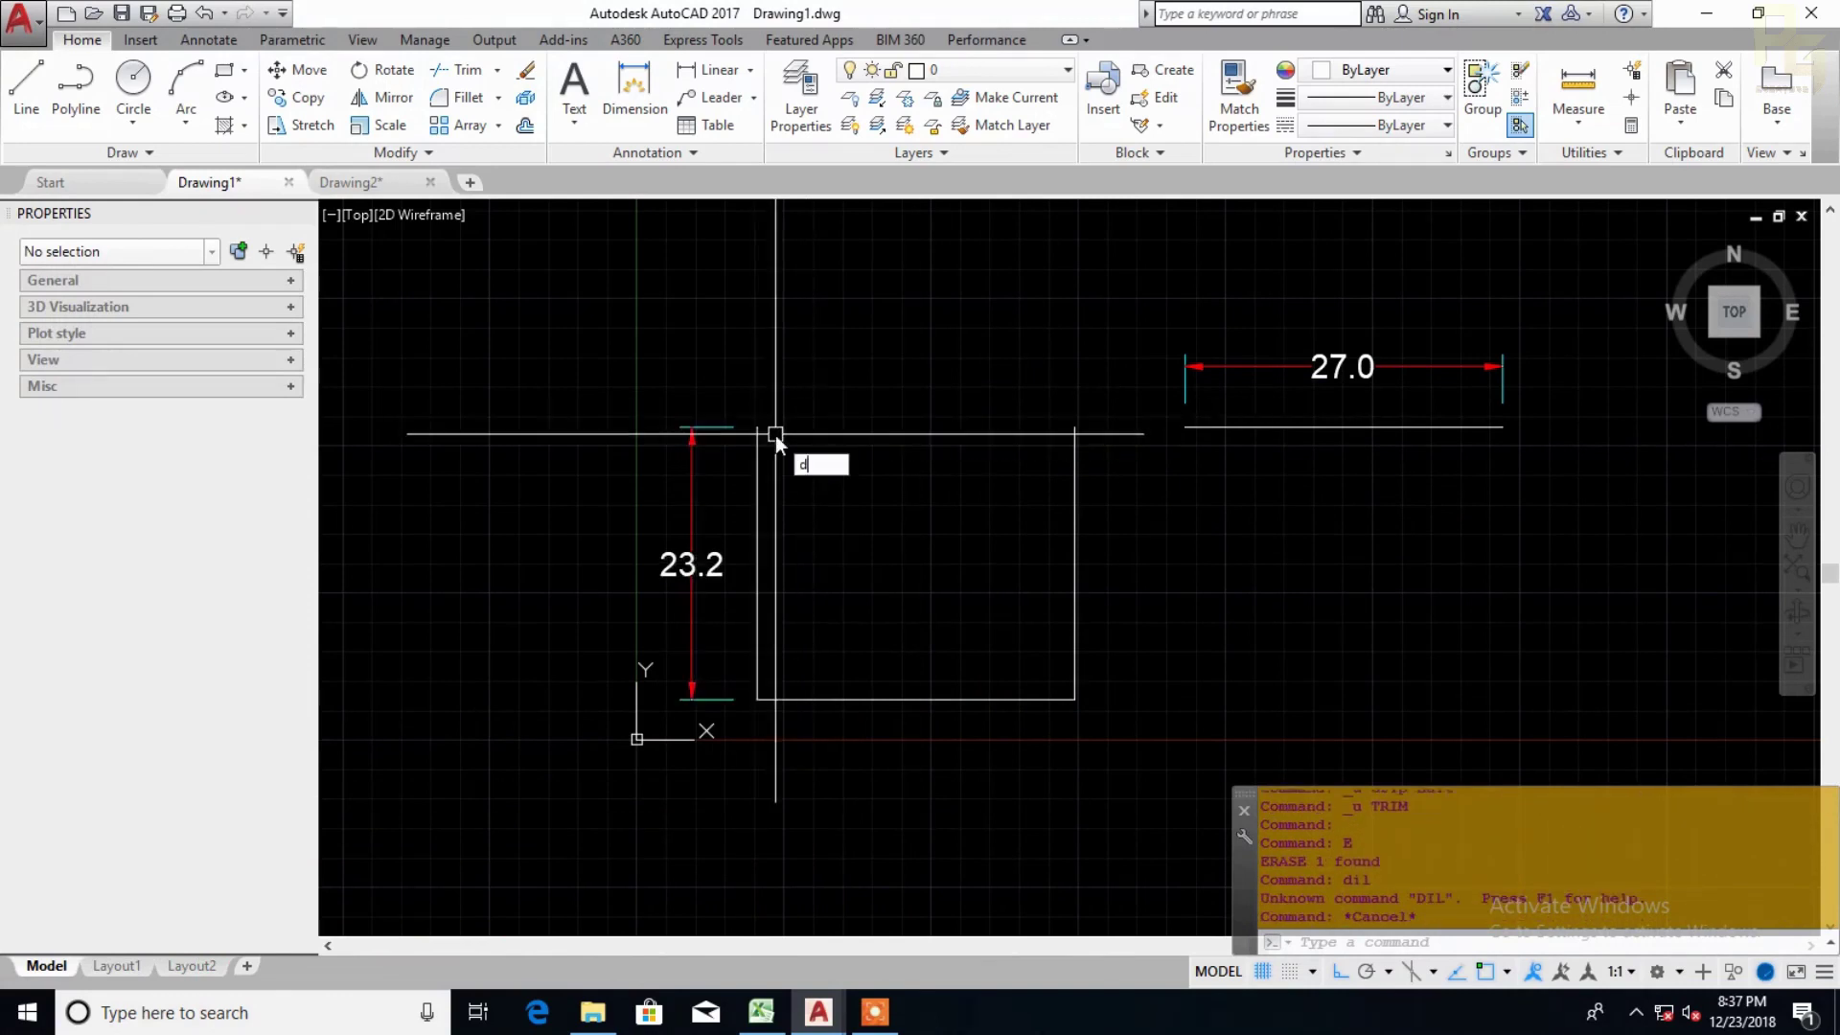
key("Return")
left_click(756, 426)
left_click(1074, 427)
left_click(1055, 373)
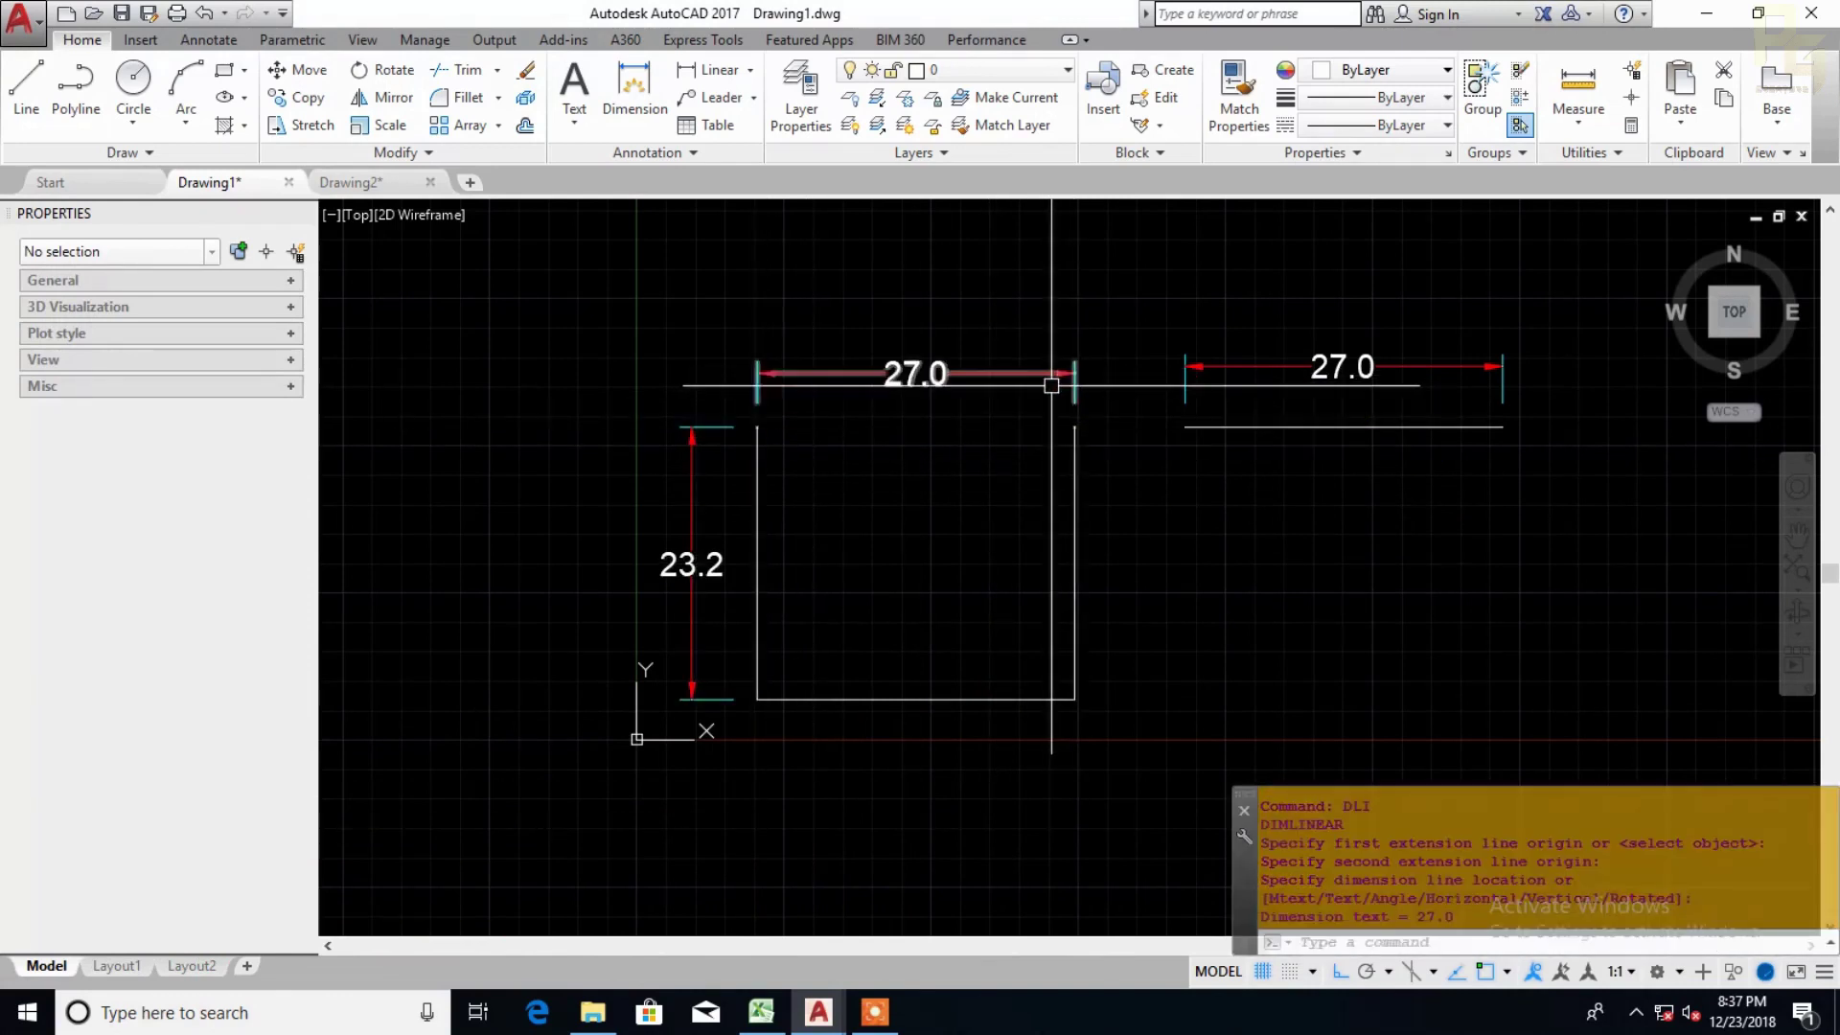
- Test the new top dimension by moving the right vertical line outward, then undo the move
left_click(1076, 467)
type("m")
key("Return")
left_click(1002, 513)
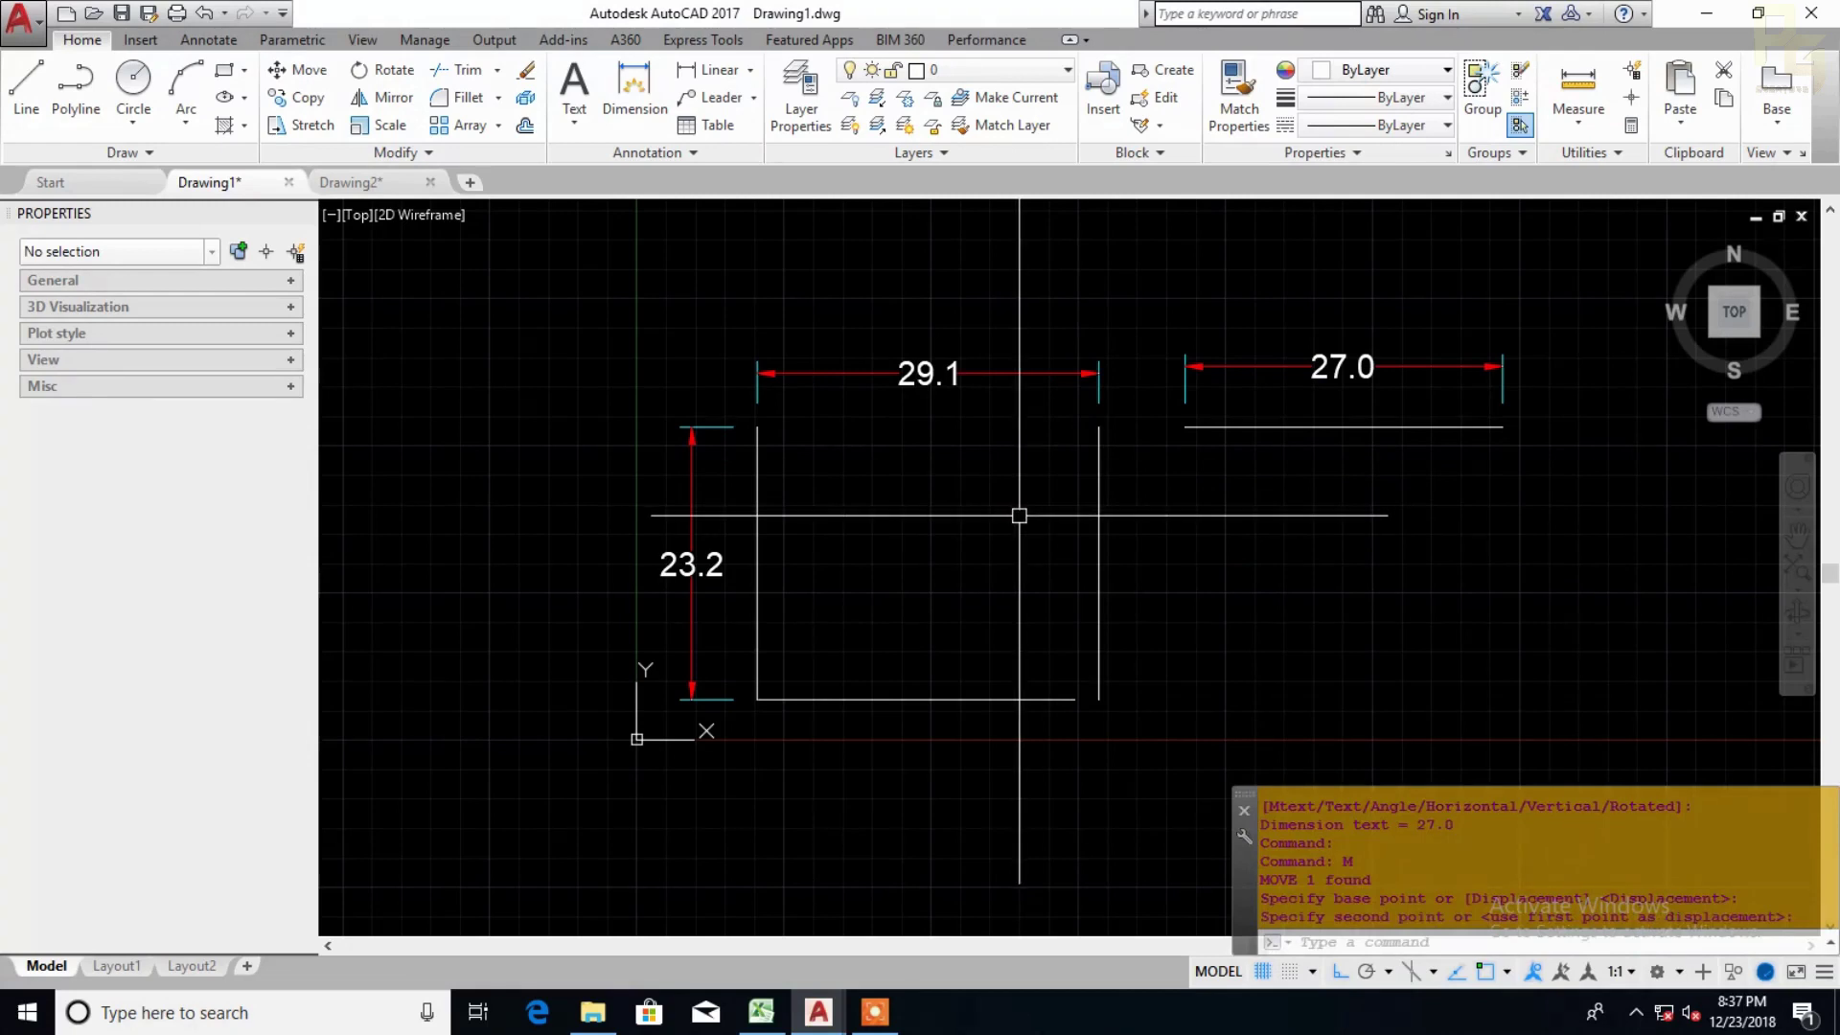
left_click(1018, 516)
key("ctrl+z")
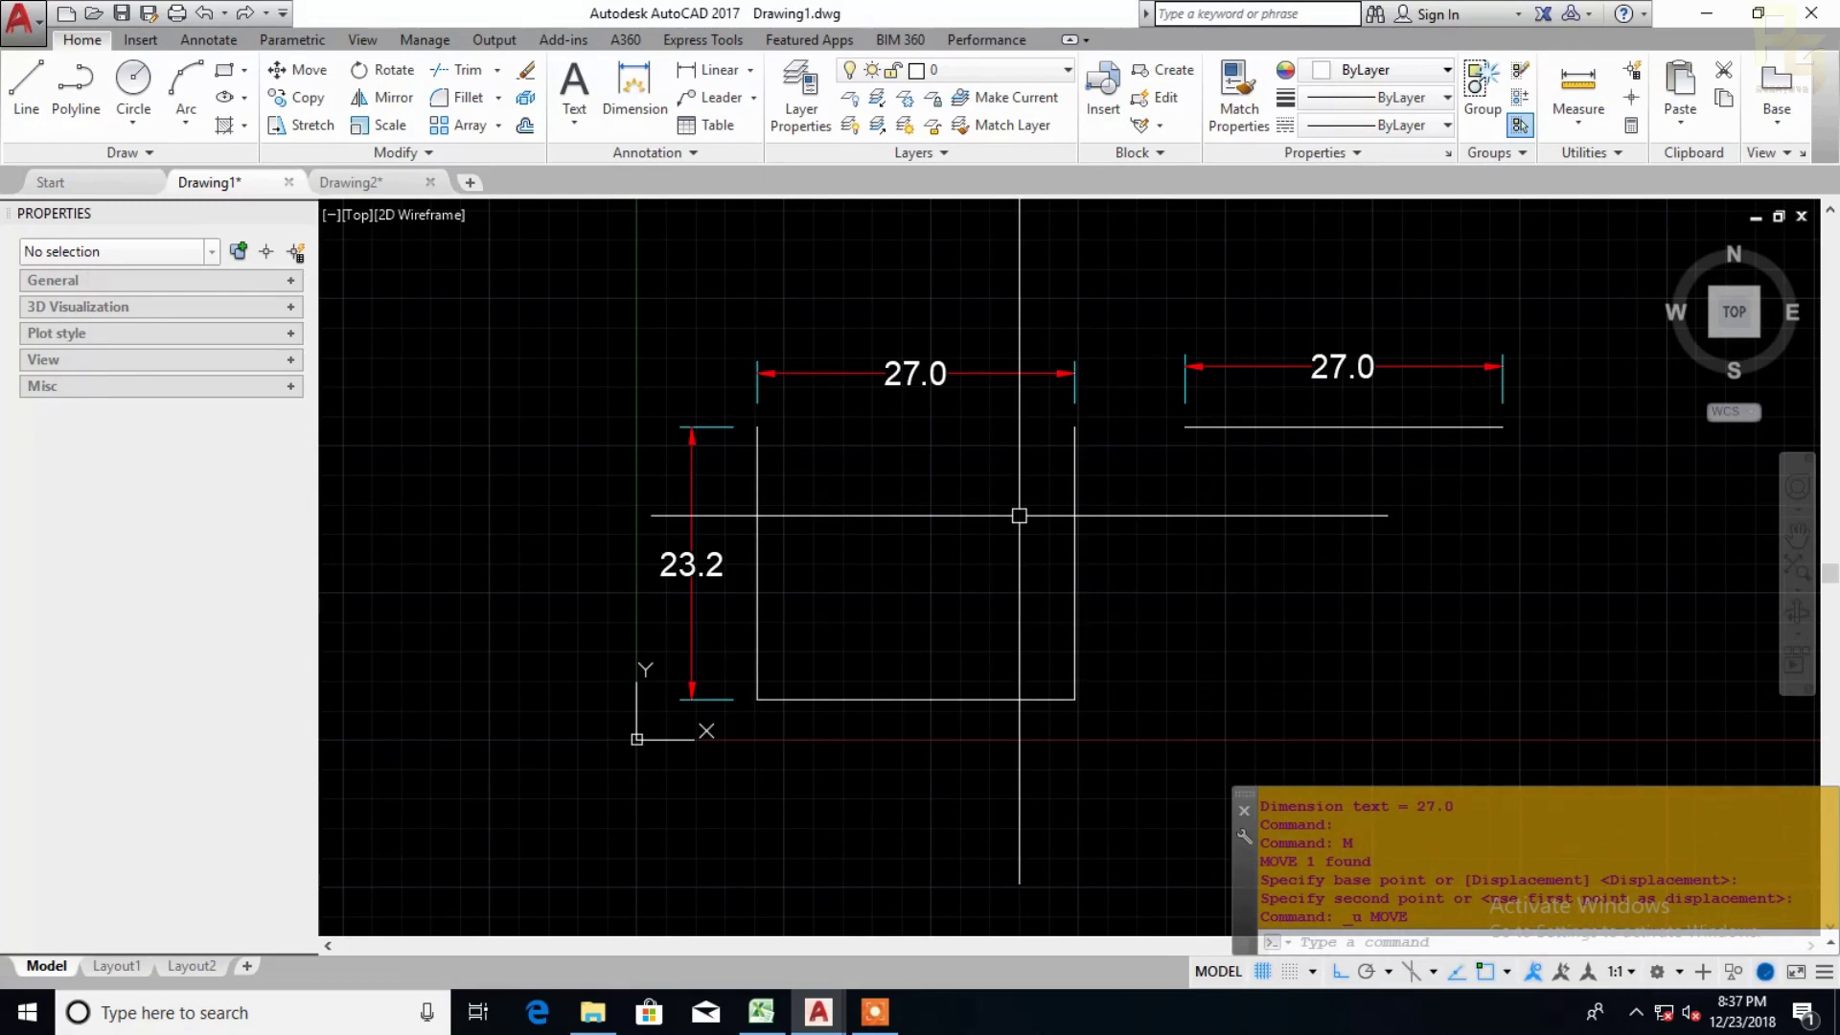
- Disassociate all three dimensions from their geometry with DIMDISASSOCIATE
middle_click_drag(1018, 515, 911, 550)
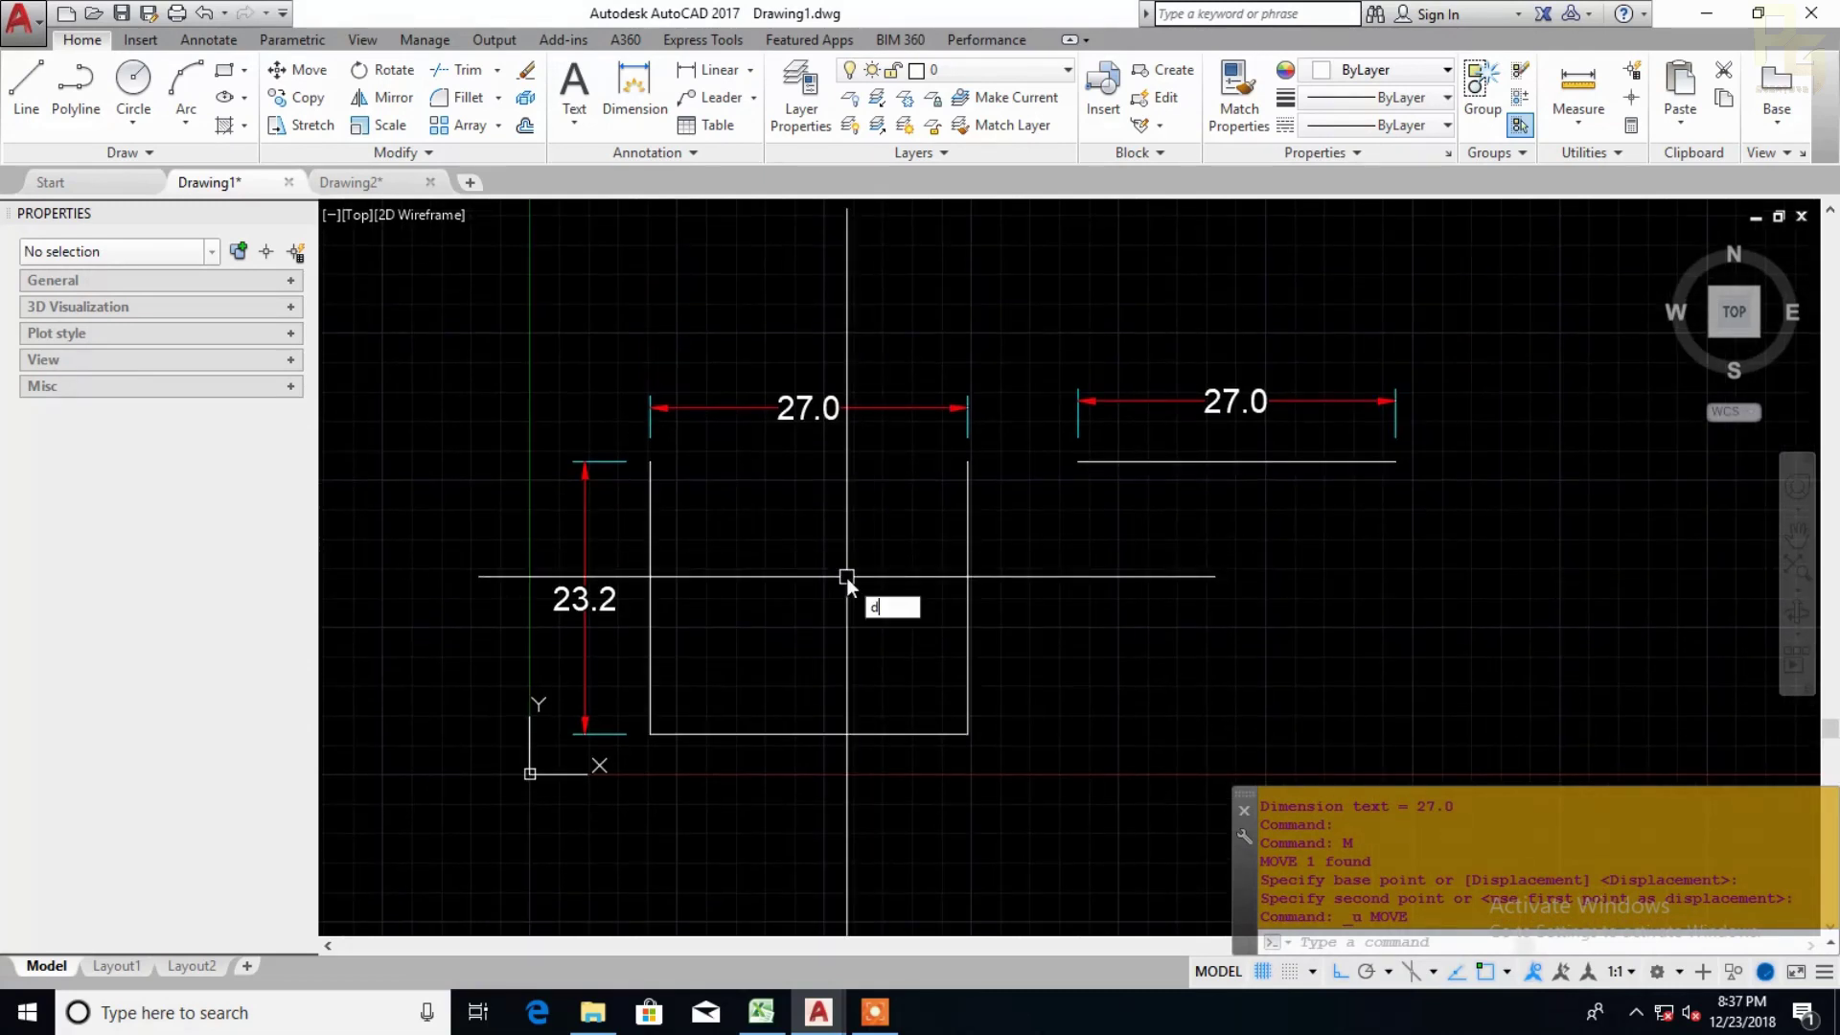
type("di")
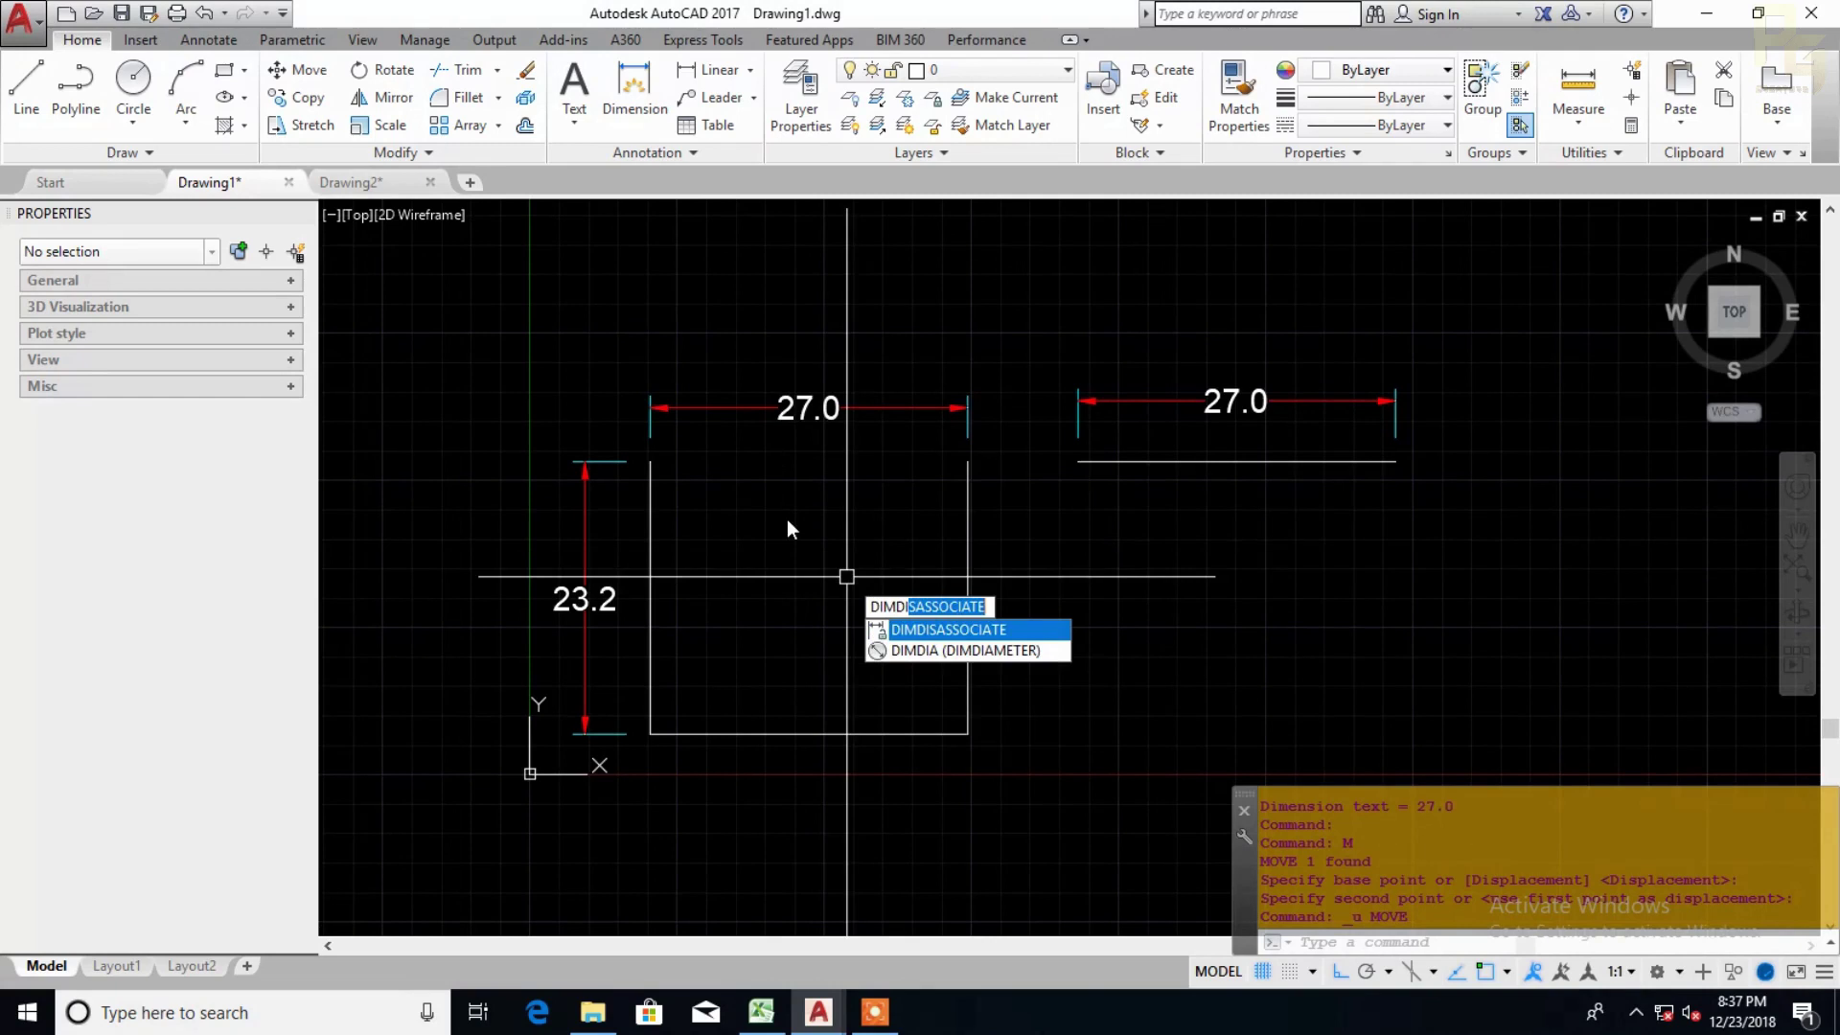
scroll(718, 519, "down", 2)
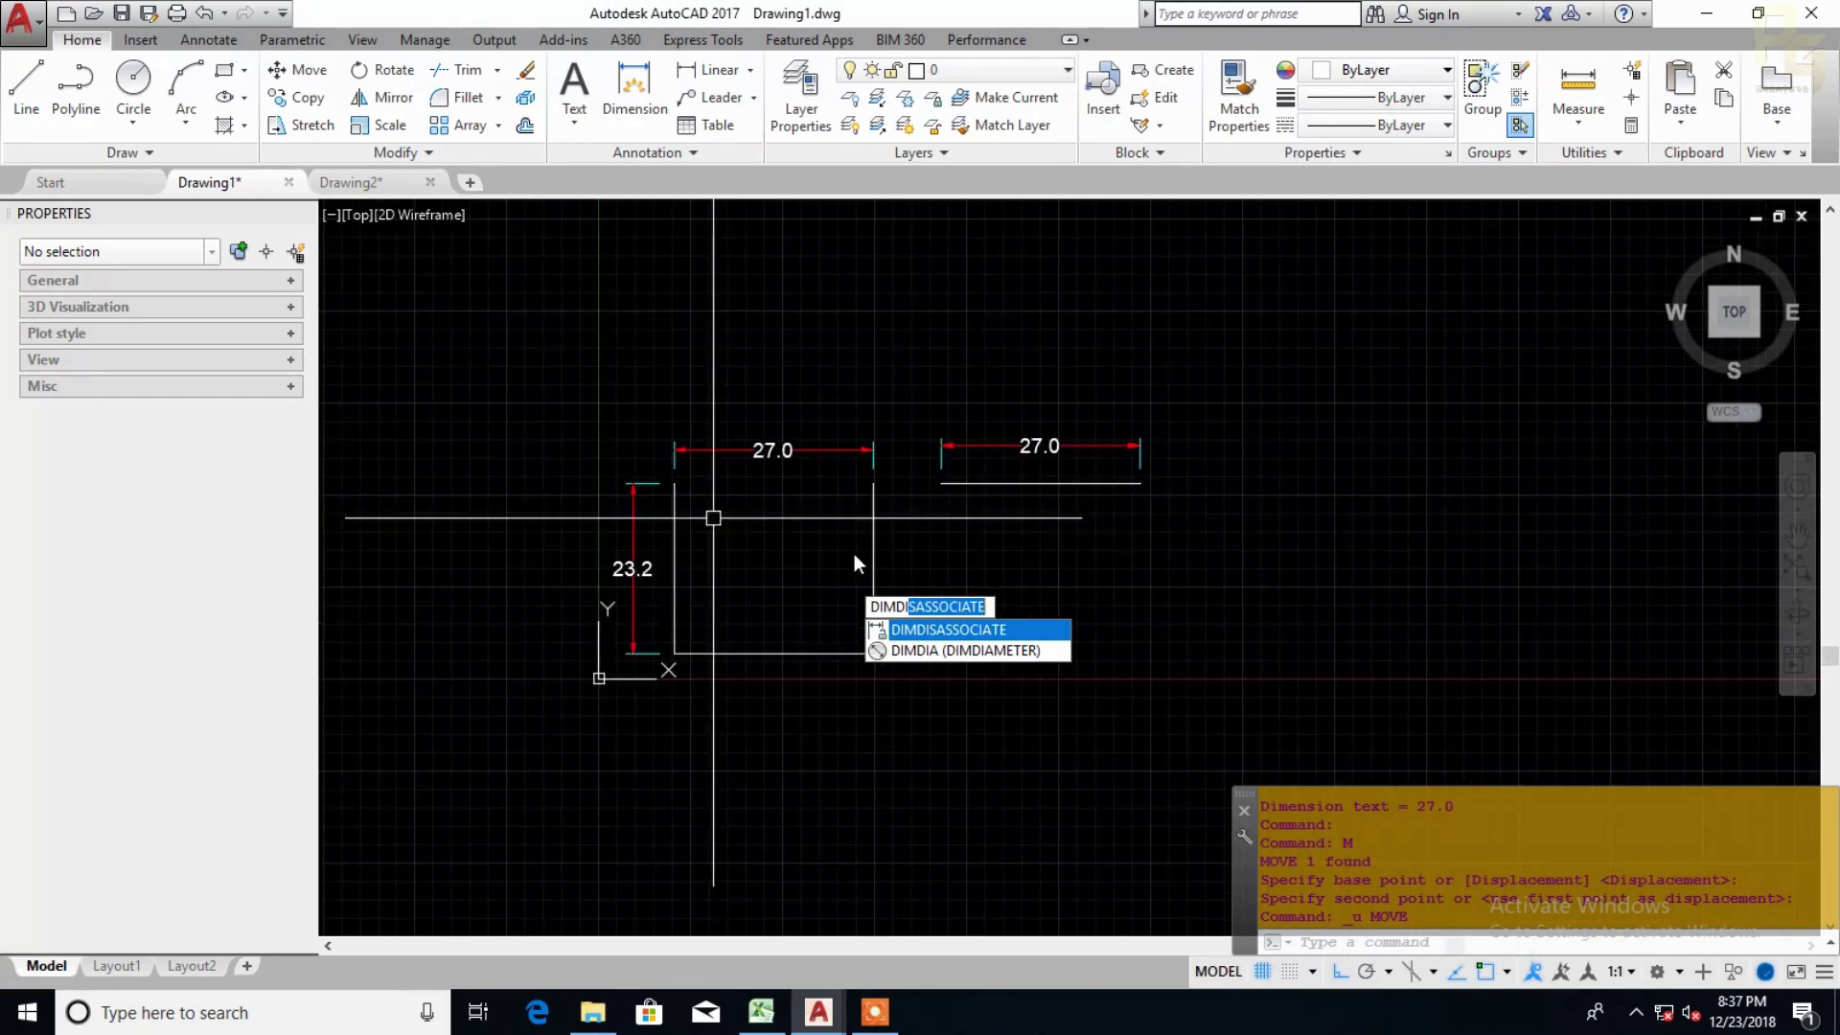
key("Return")
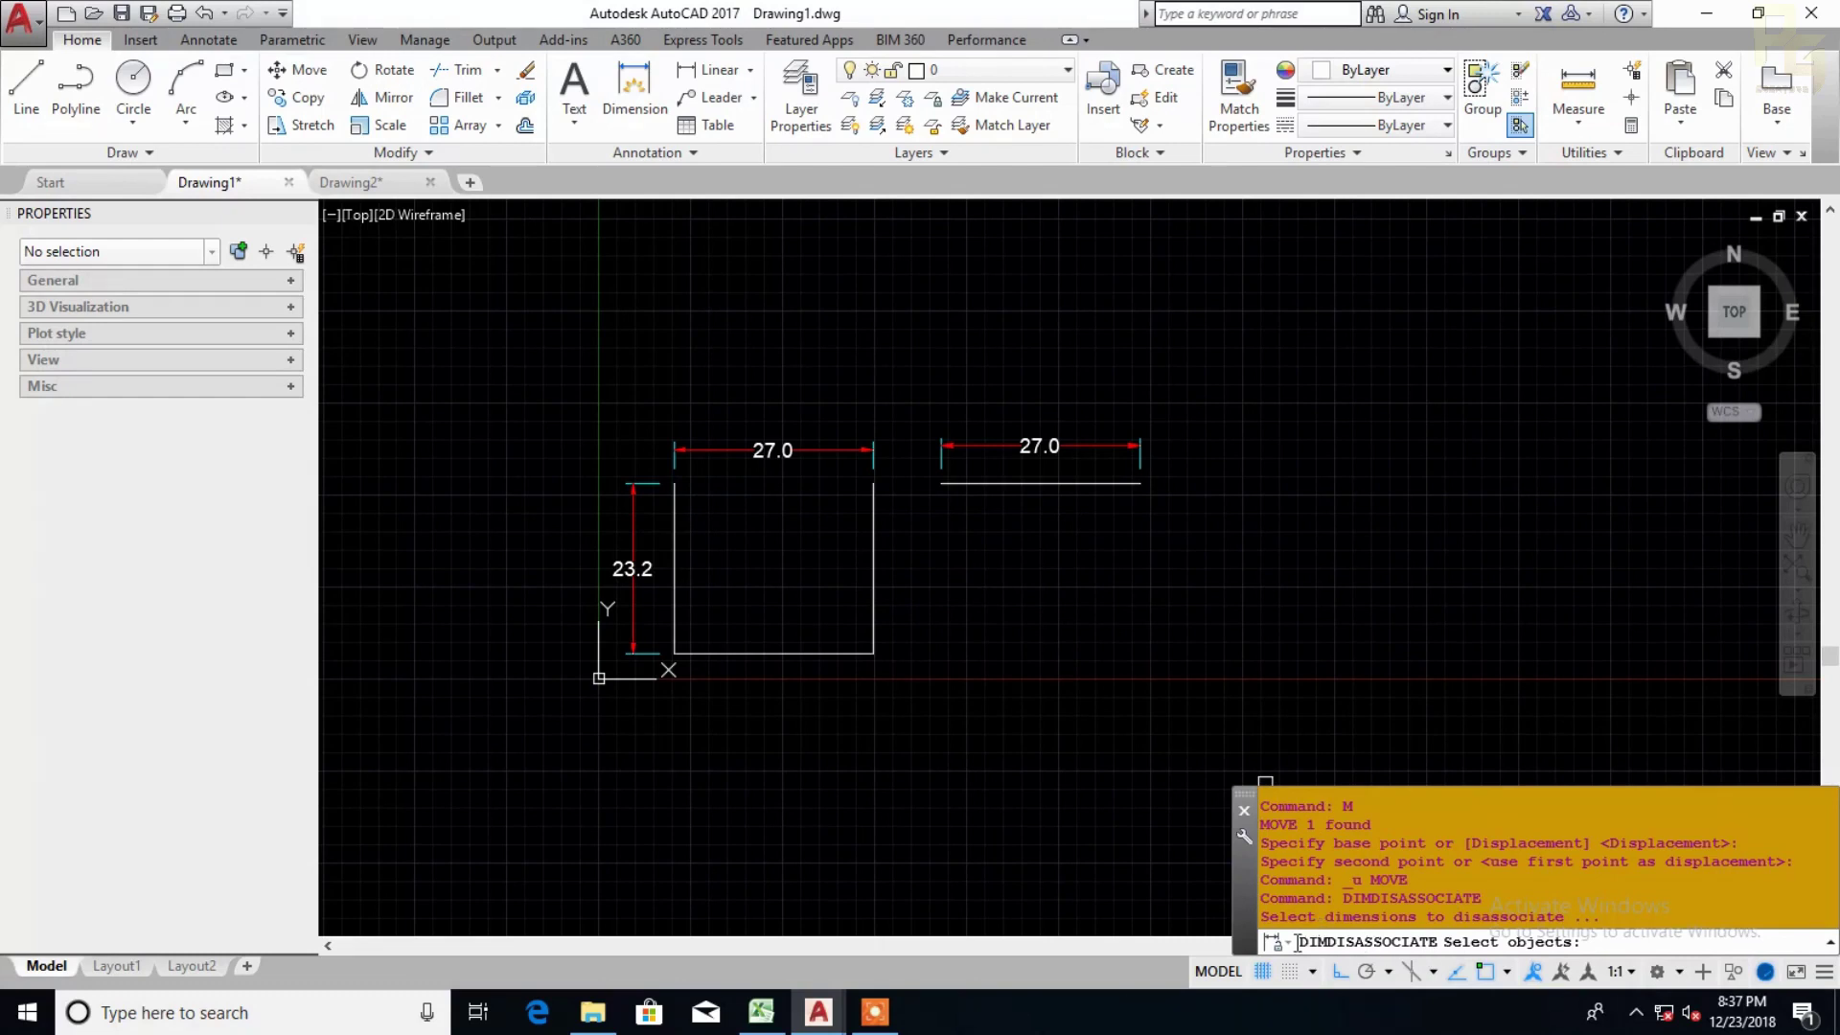
left_click(1030, 447)
left_click(824, 449)
left_click(634, 512)
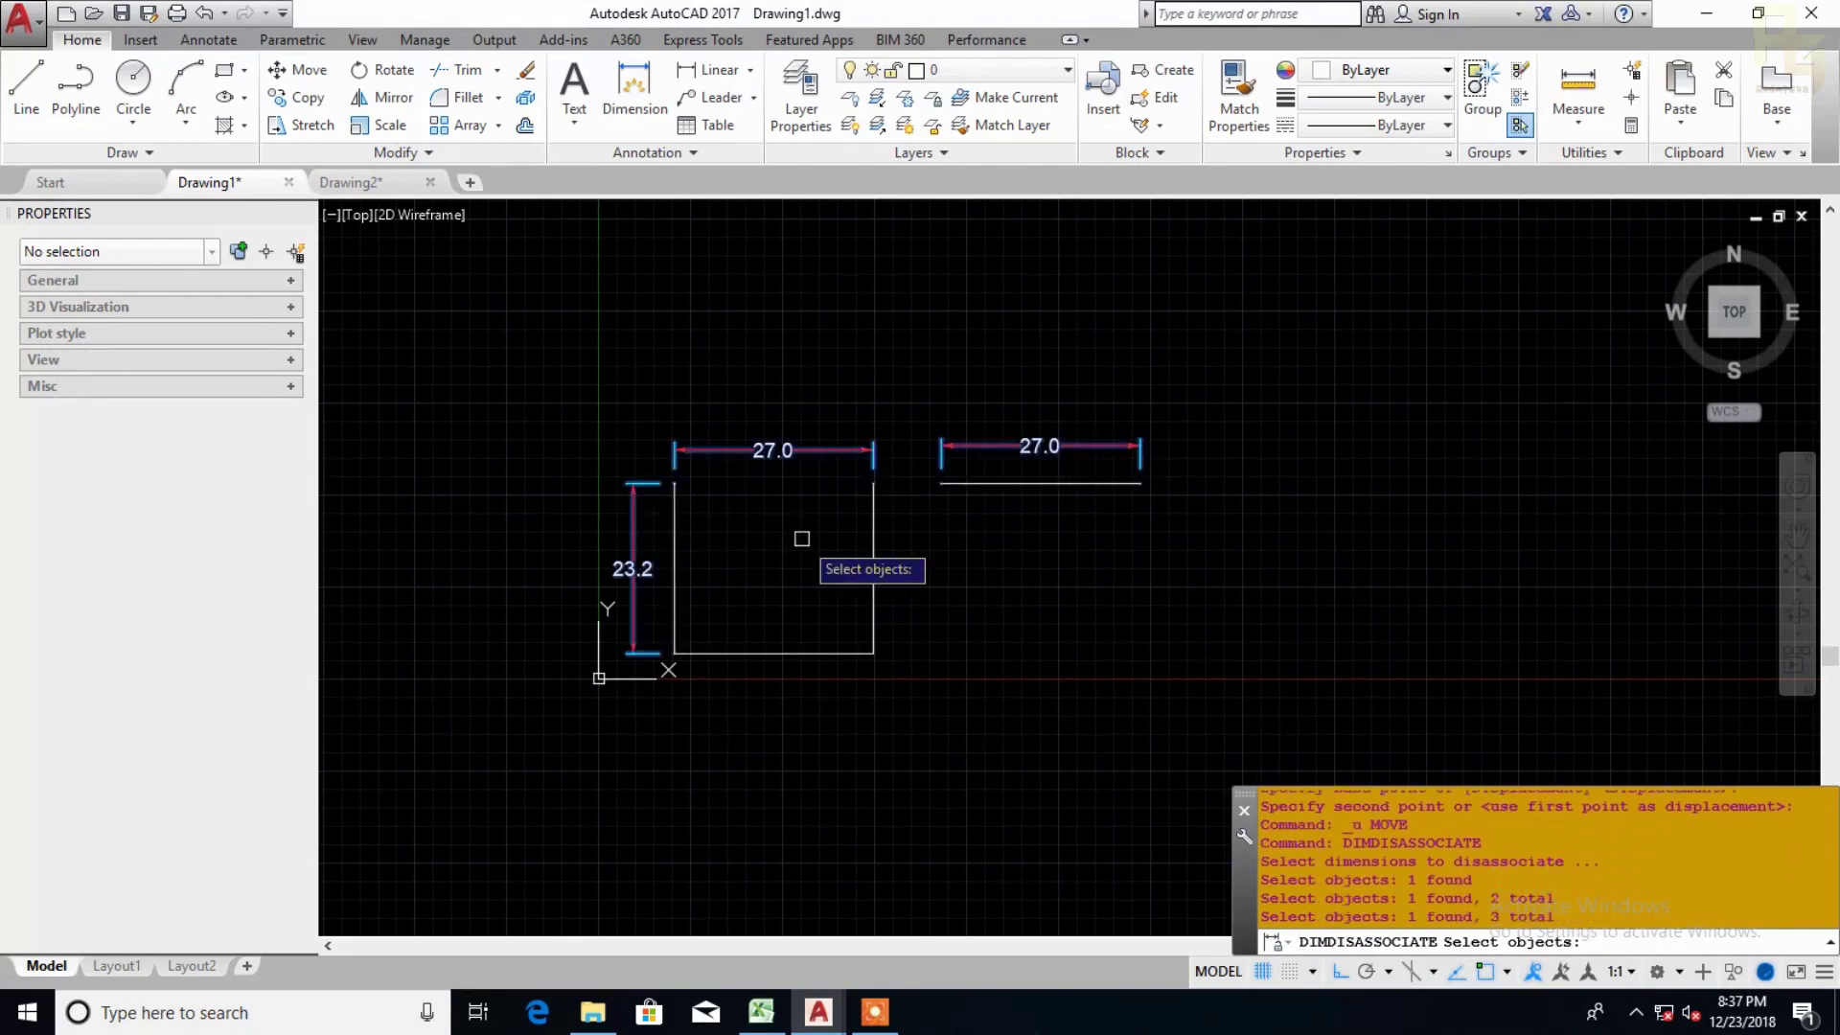
key("Return")
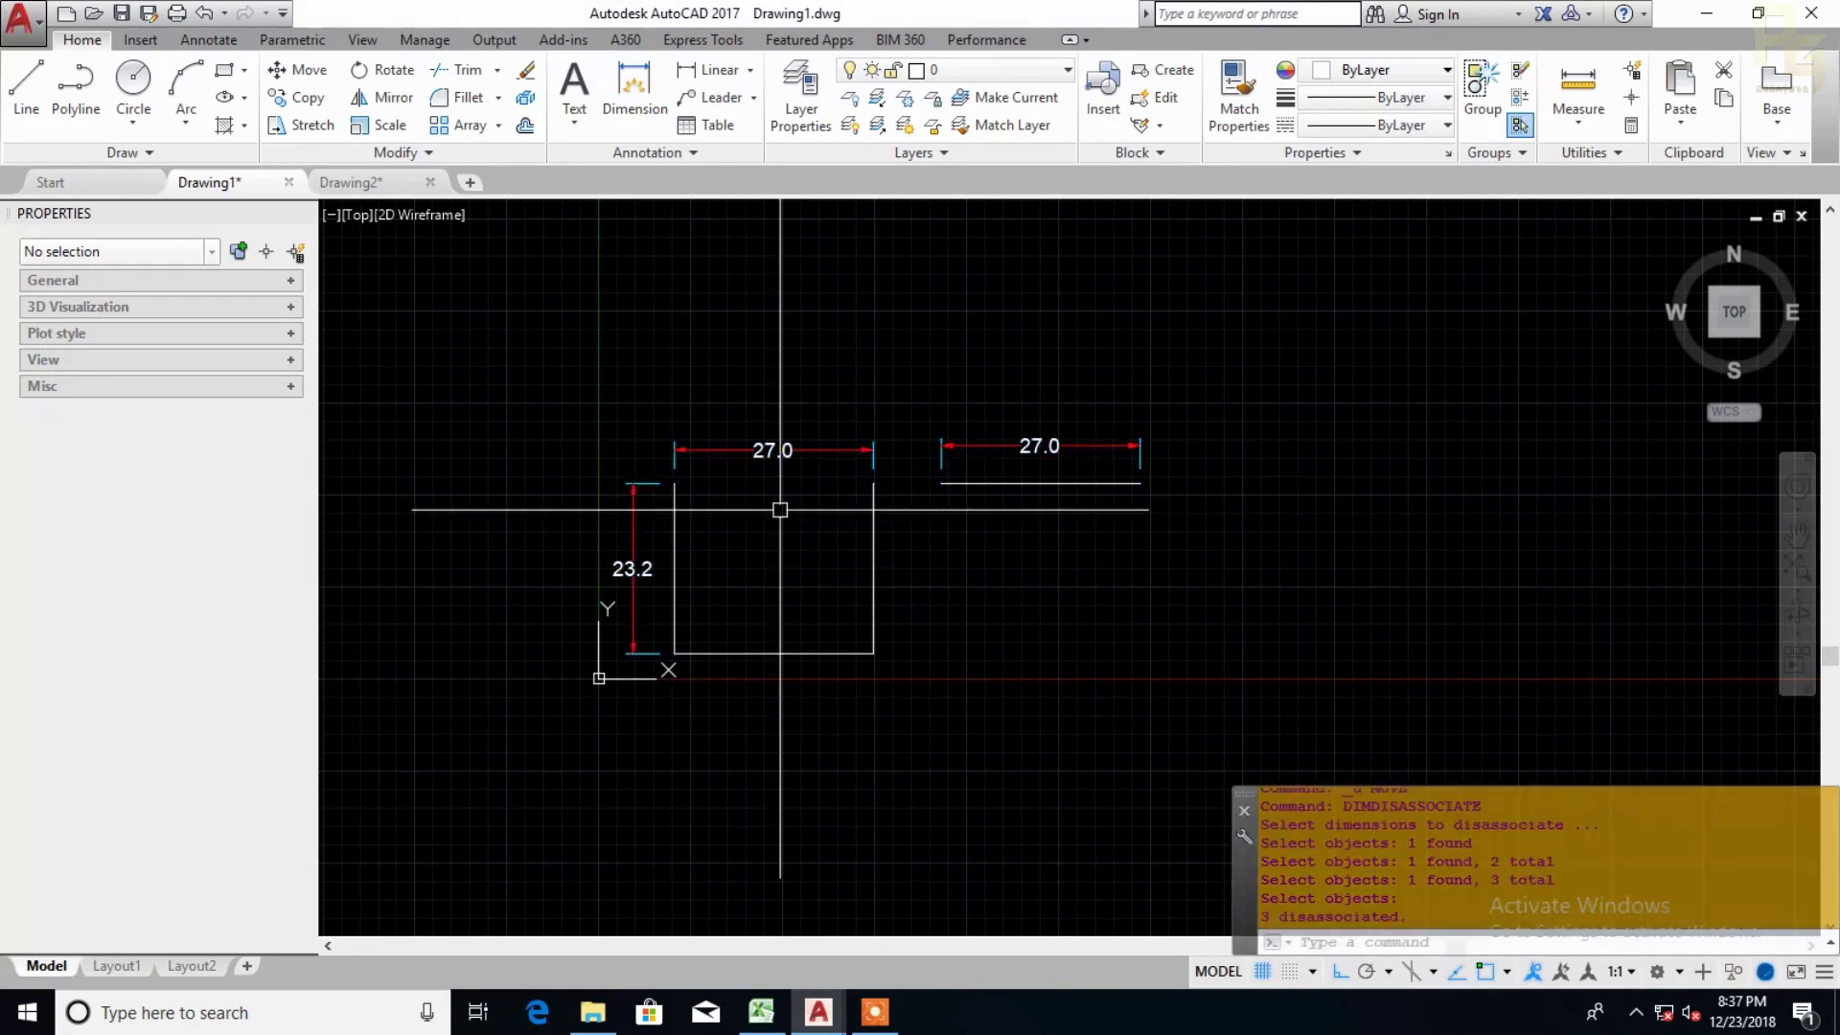
- Raise the dimension line above the open top farther away from the vertical lines
left_click(795, 450)
left_click(871, 449)
key("Escape")
key("Escape")
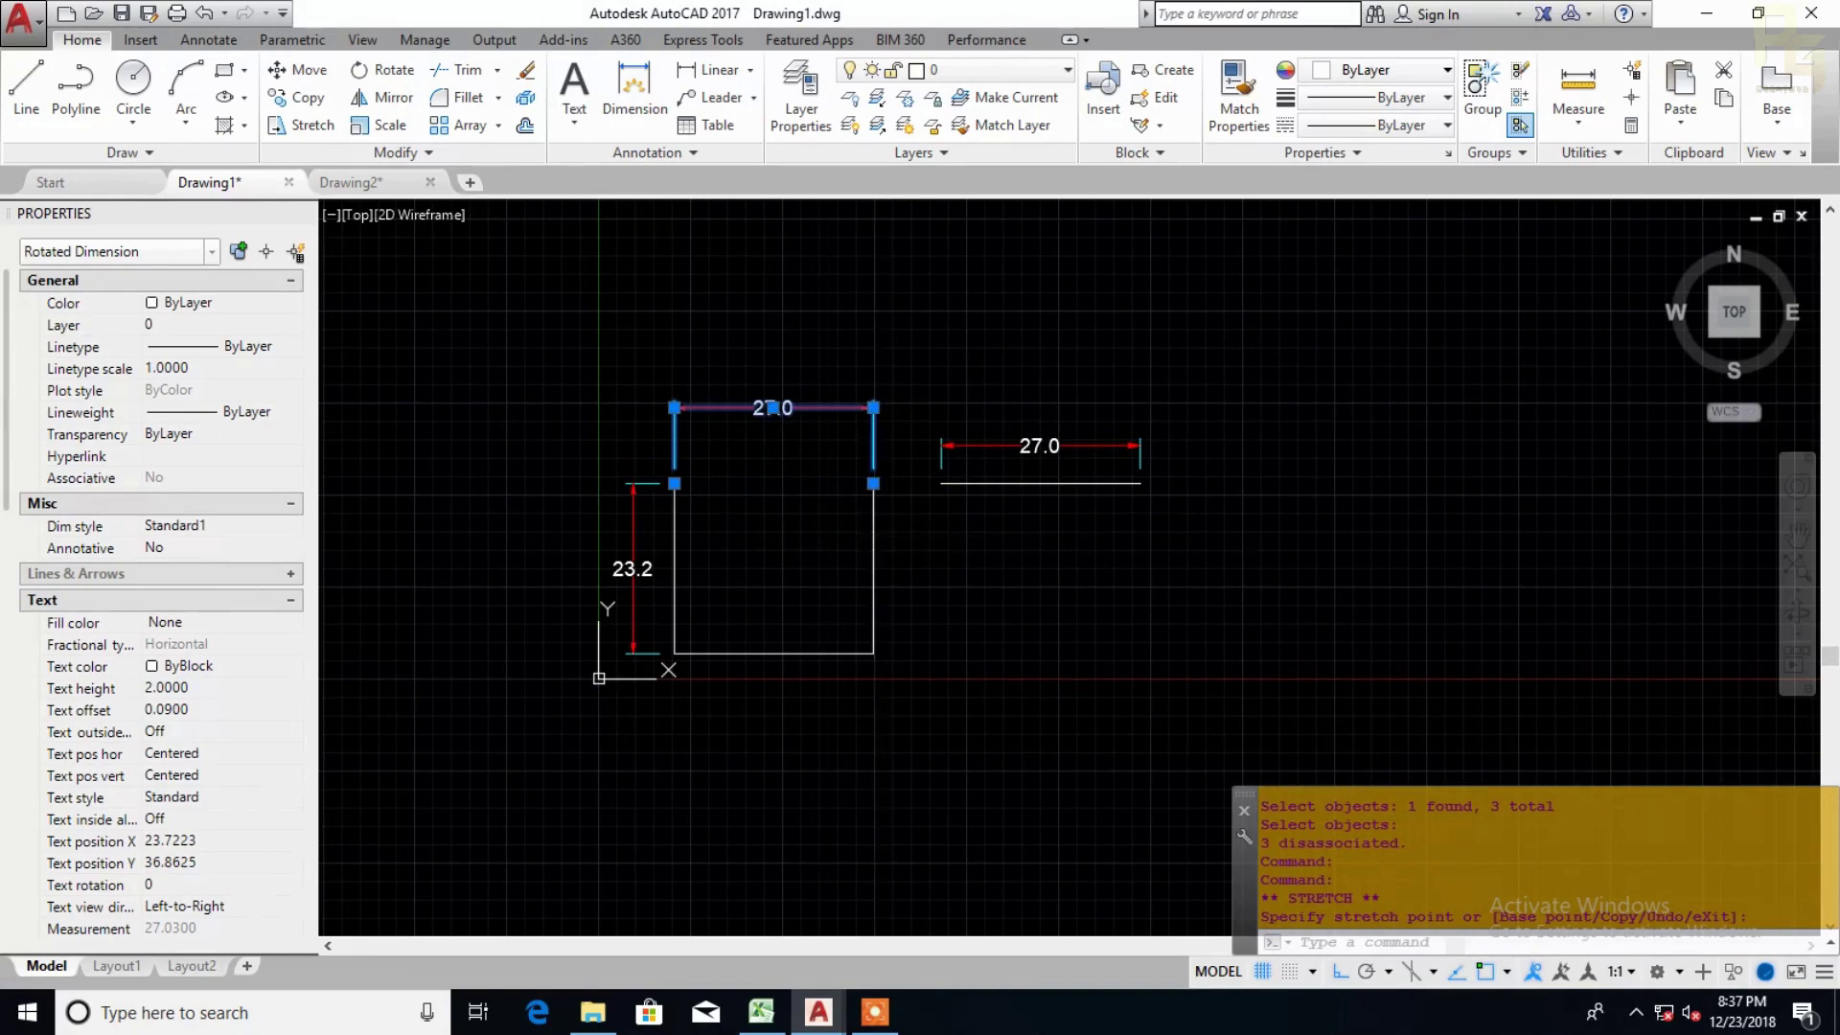
- Try moving the right vertical line to the right, then undo the move
left_click(873, 539)
type("m")
key("Return")
left_click(915, 552)
left_click(961, 555)
key("ctrl+z")
- Try moving the left vertical line outward, undo the move, and check the top dimension's properties
left_click(676, 533)
type("m")
key("Return")
left_click(800, 552)
left_click(738, 554)
key("ctrl+z")
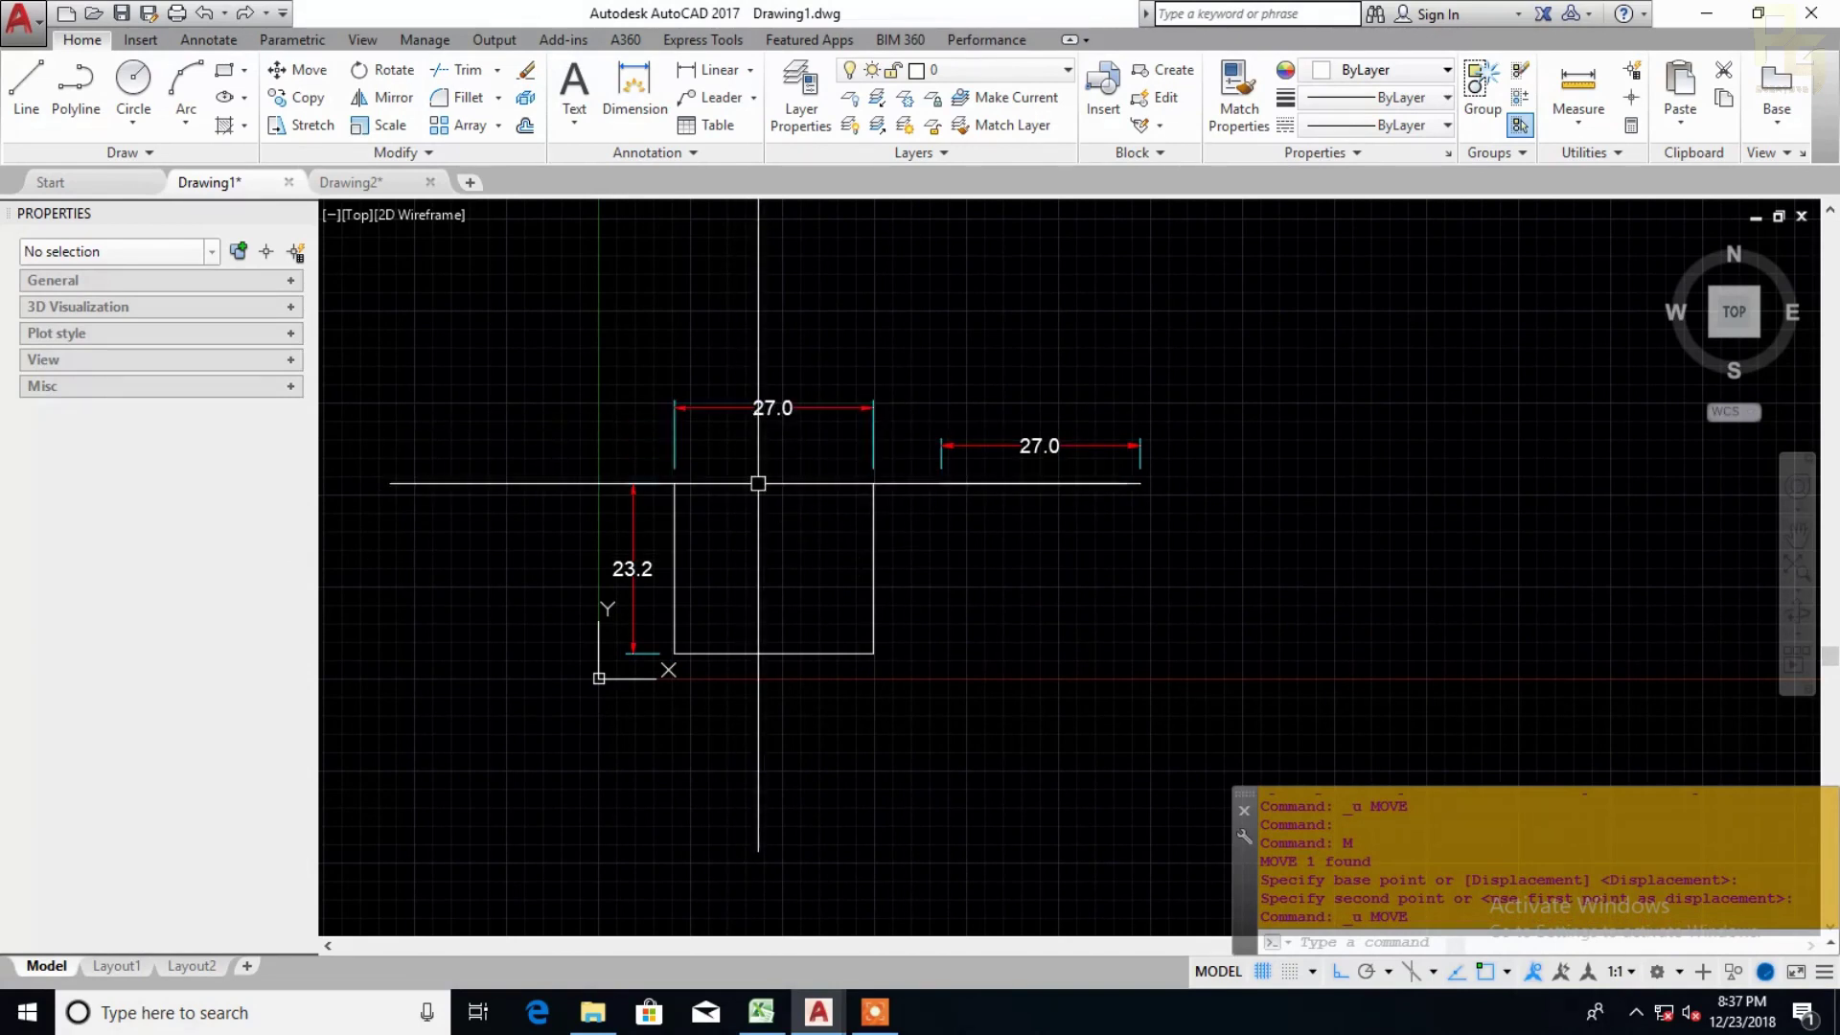
left_click(772, 409)
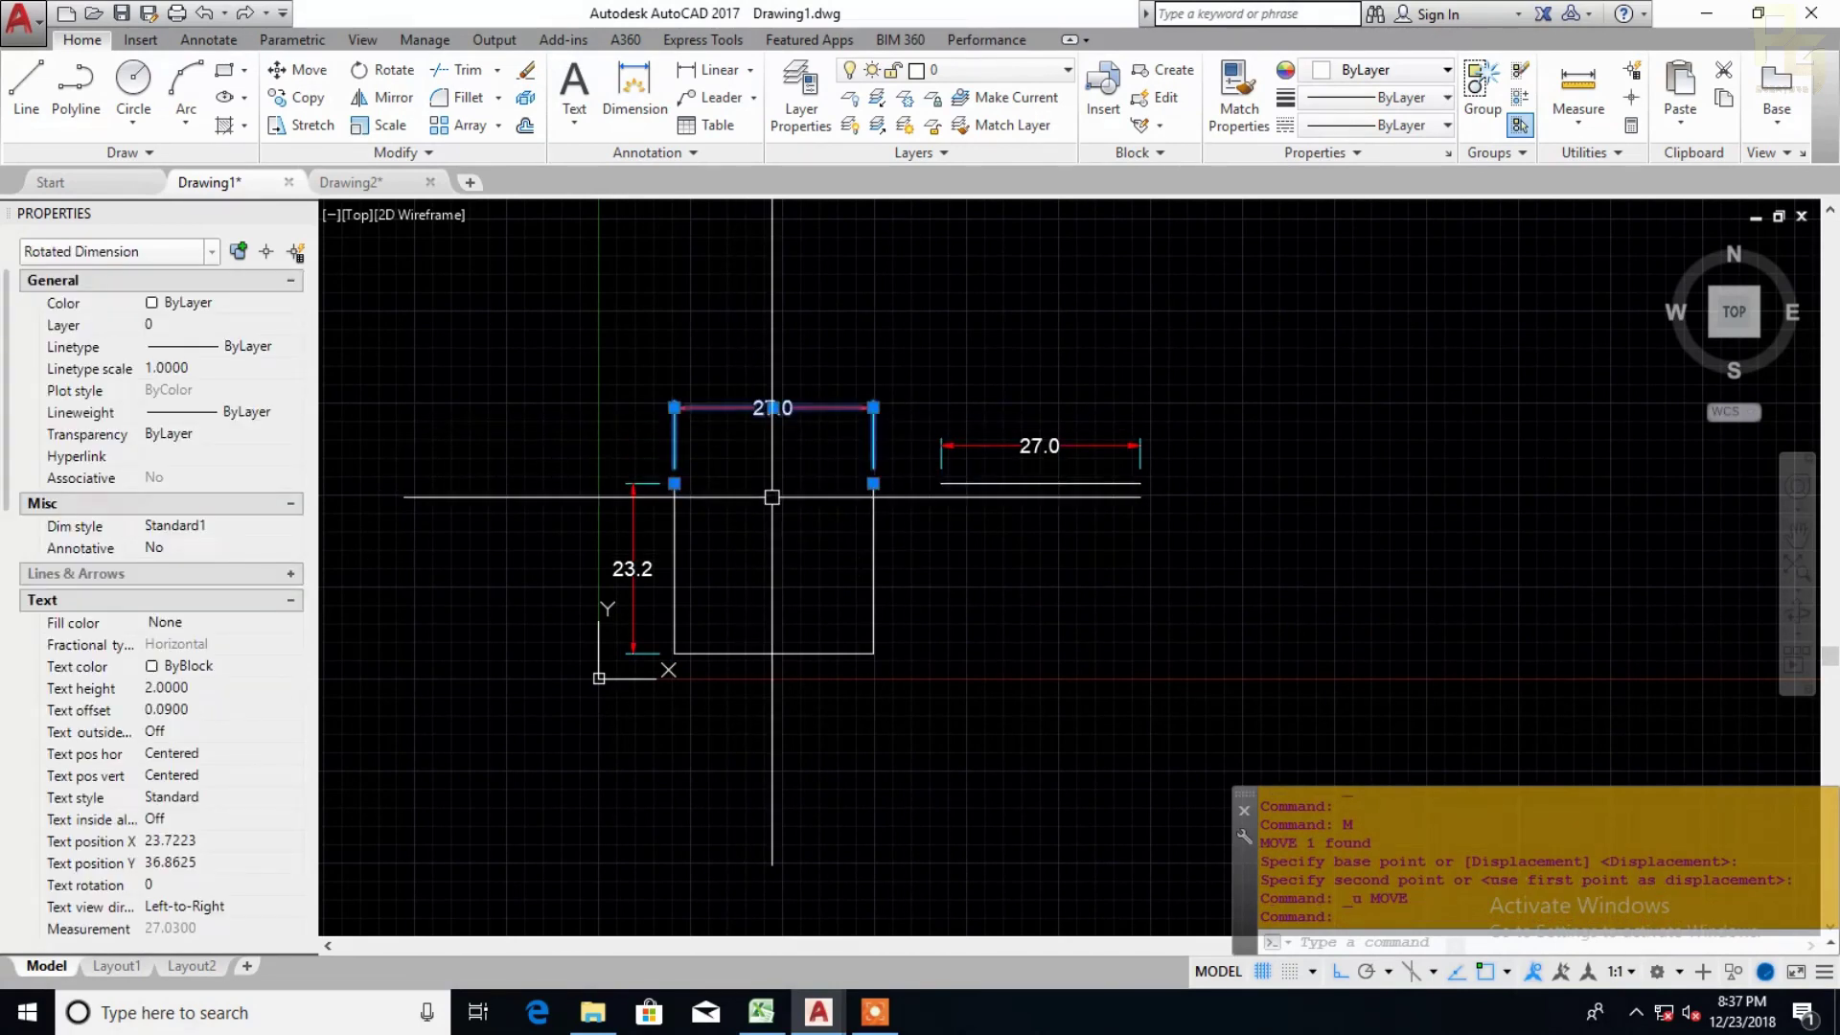
key("Escape")
- Add a linear dimension to the square's bottom edge, placed below it
type("d")
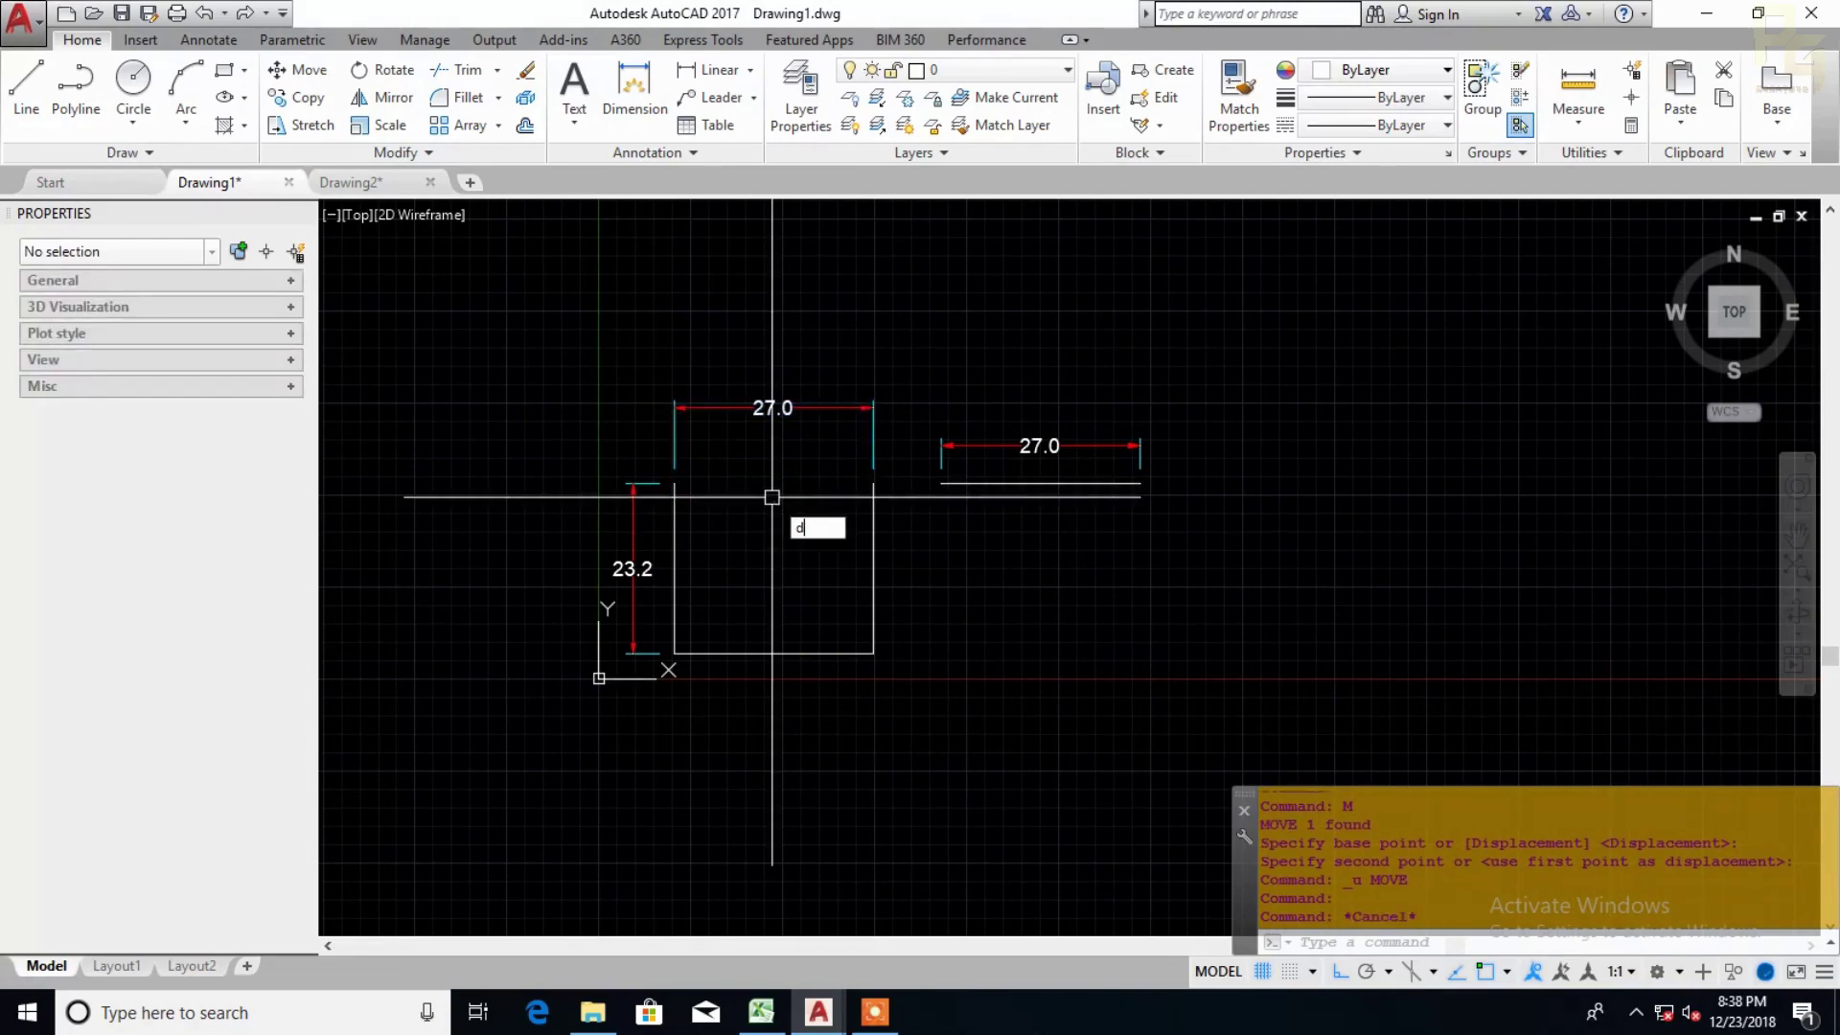
type("li")
key("Return")
key("Return")
left_click(805, 653)
left_click(824, 721)
- Try moving the bottom edge line to the right, then undo the move
left_click(824, 656)
type("m")
key("Return")
left_click(934, 657)
left_click(1033, 660)
key("ctrl+z")
- Move the bottom edge line straight down, away from the vertical lines
left_click(825, 653)
type("m")
key("Return")
left_click(1013, 691)
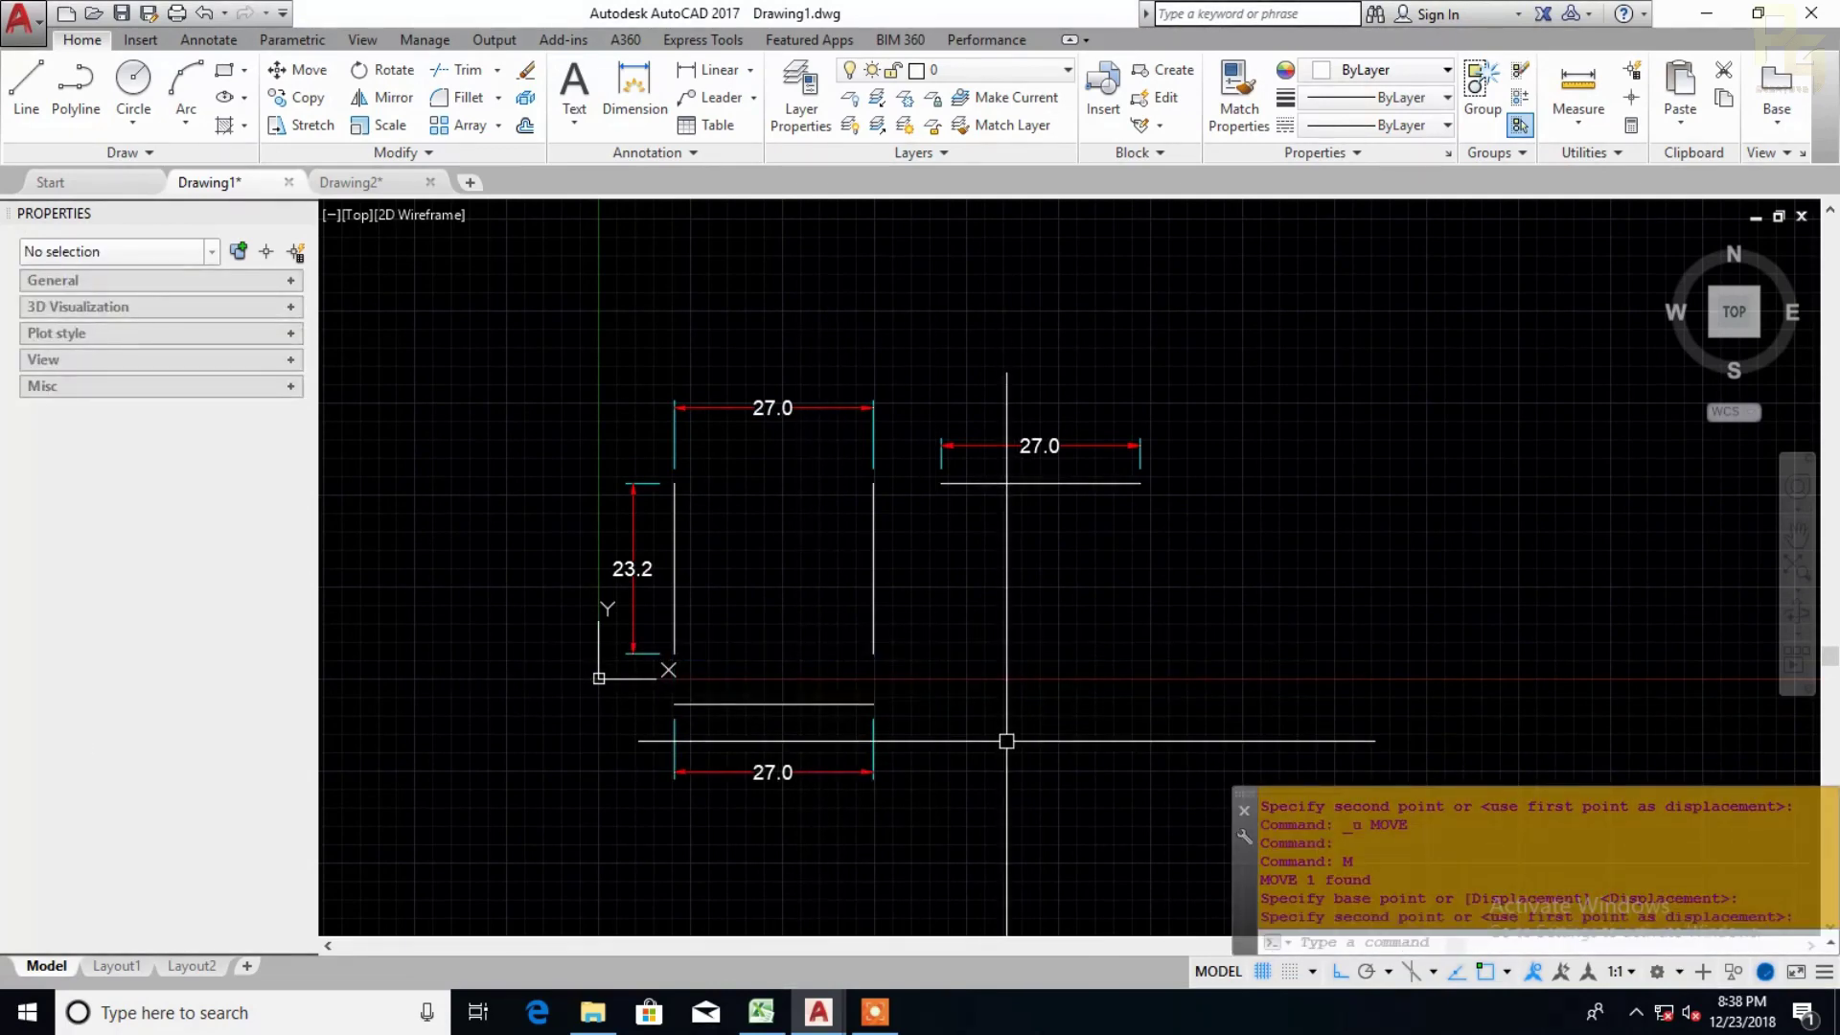
- Move the bottom line slightly up toward the vertical lines, and check the DIMASSOC setting
scroll(840, 731, "up", 2)
middle_click_drag(840, 731, 900, 637)
left_click(901, 623)
left_click(881, 586)
type("m")
key("Return")
left_click(851, 555)
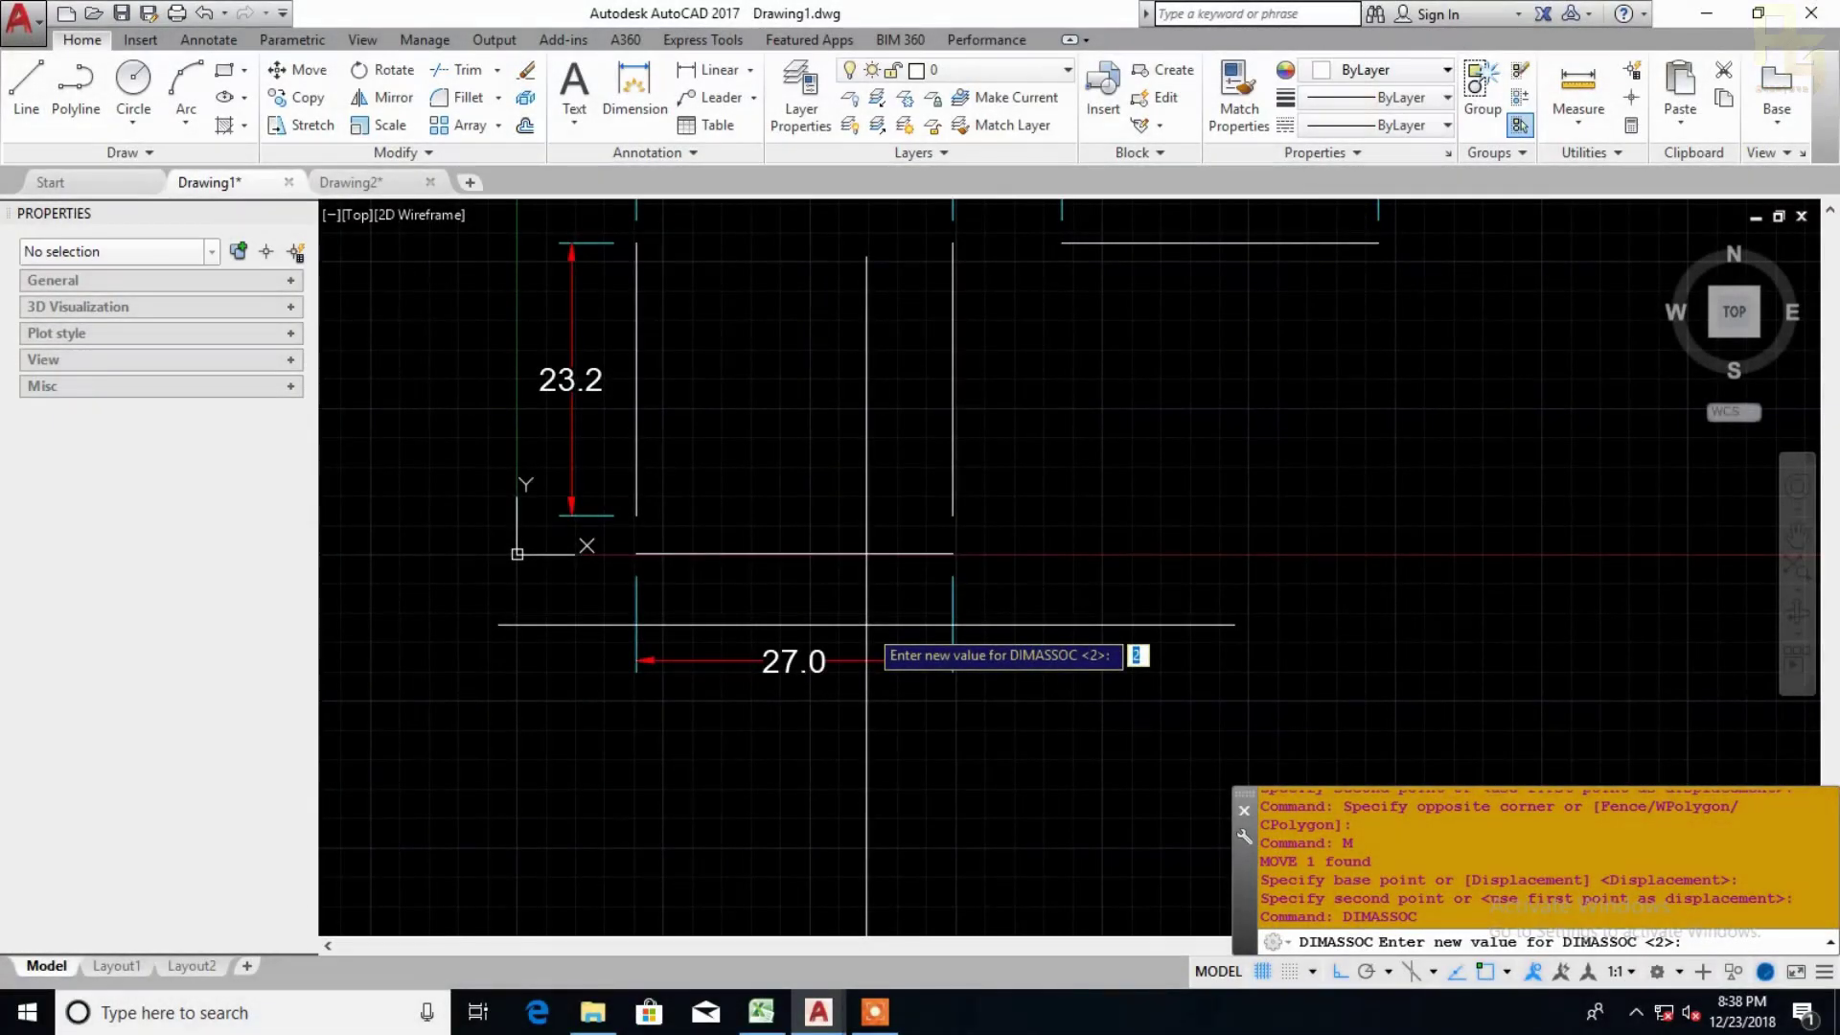
key("Escape")
- Select the bottom dimension to check its Associative property
left_click(882, 578)
left_click(772, 719)
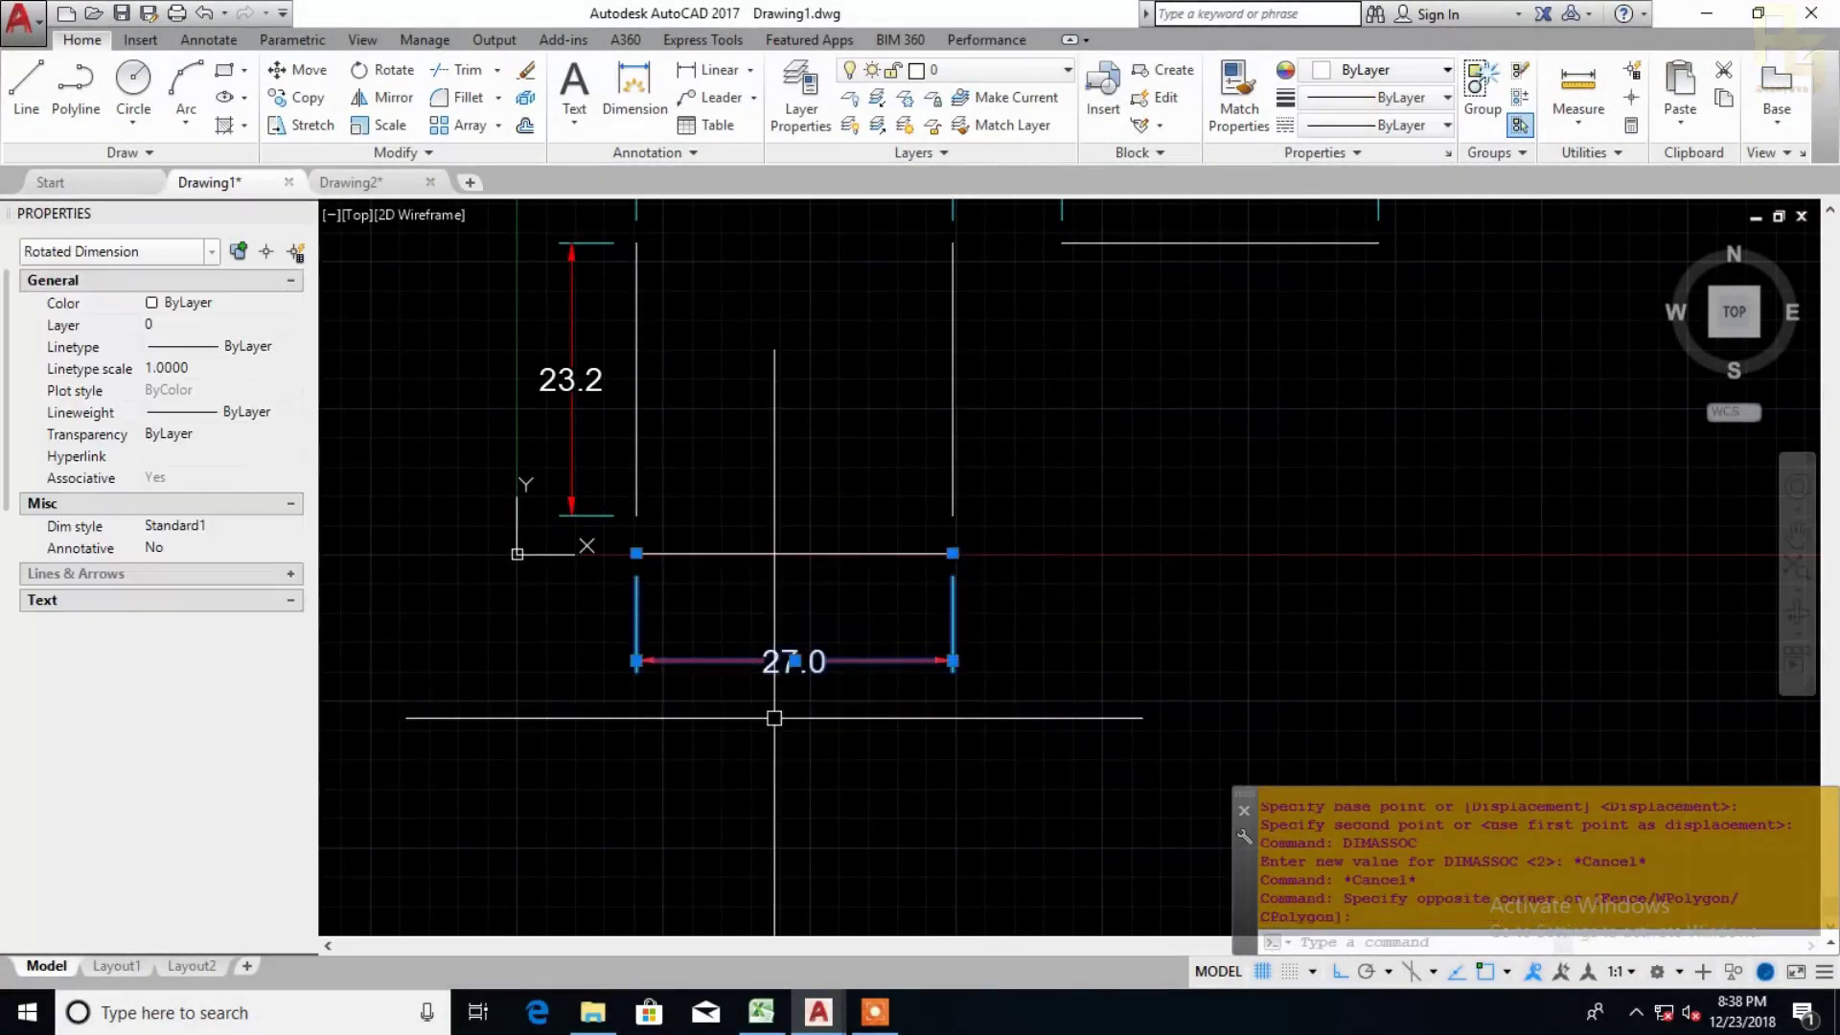
type("x")
key("Return")
- Switch to the Drawing2 file with nothing selected and room beside its square
left_click(351, 182)
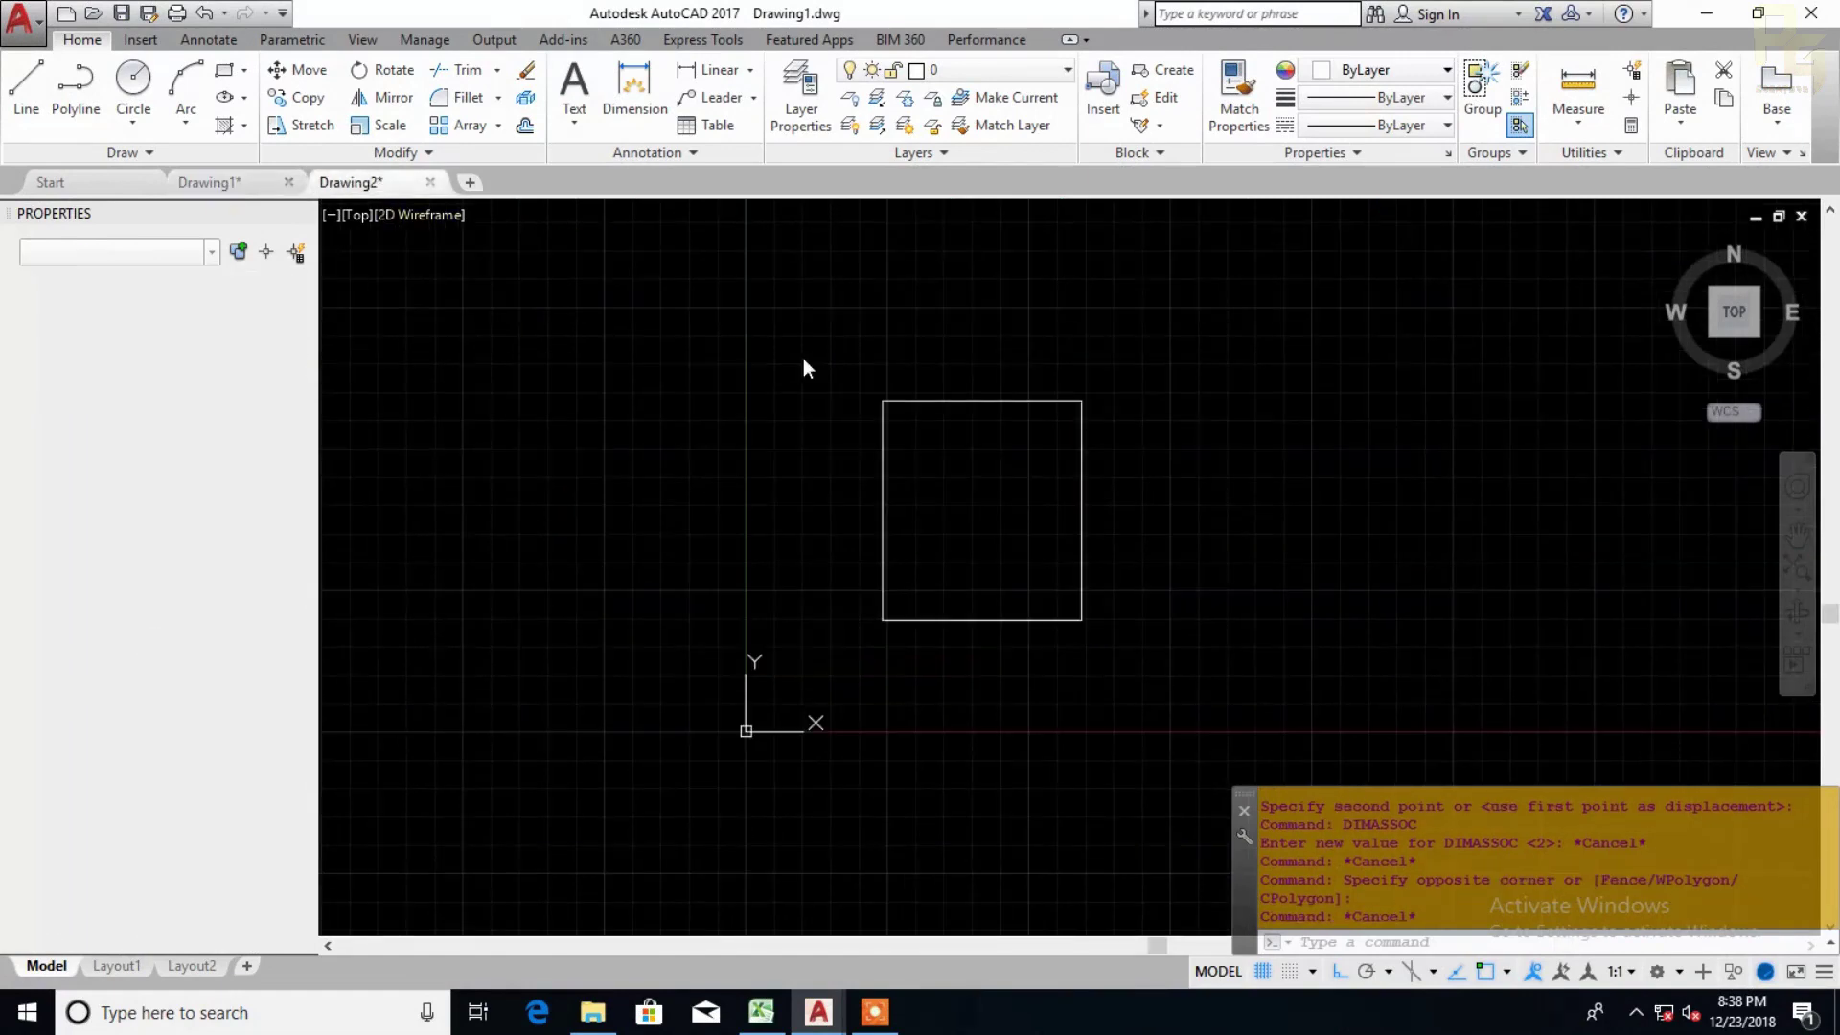
double_click(1150, 526)
middle_click_drag(1130, 511, 817, 532)
double_click(814, 551)
key("Escape")
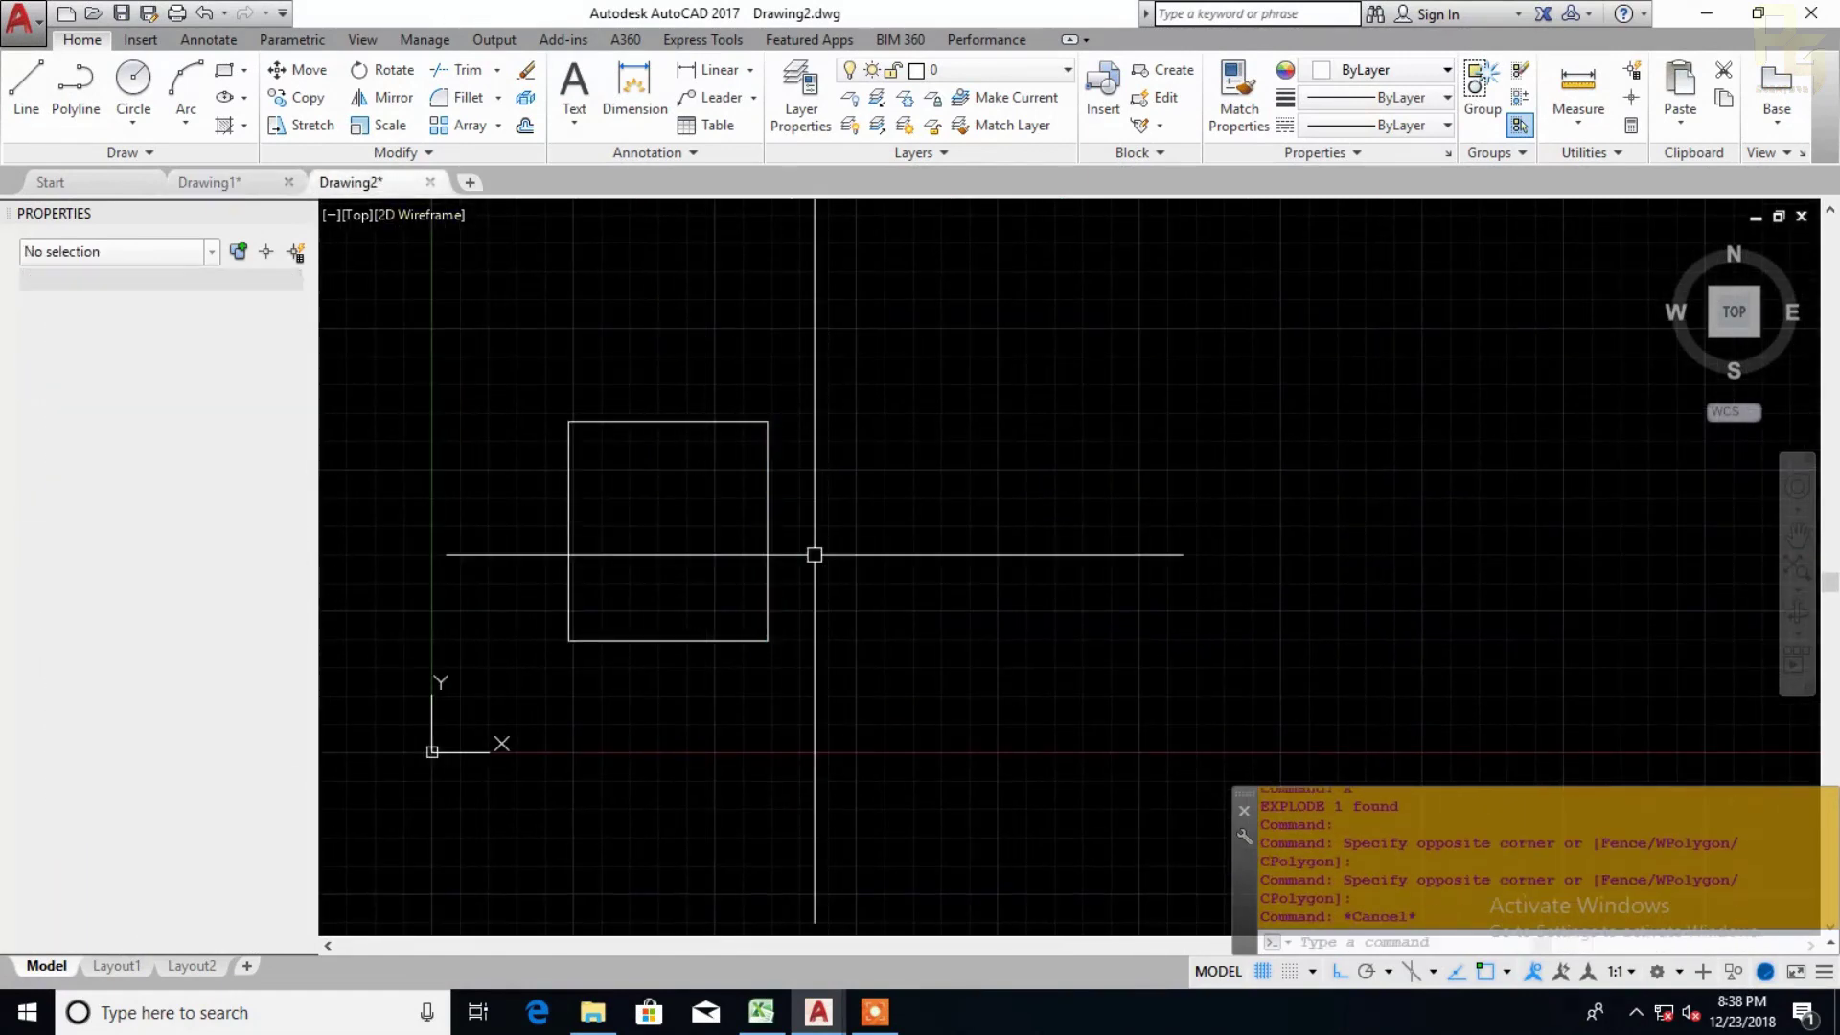
- Add a linear dimension outside the square's right edge, using the Text option to override its text with a period
type("dli")
key("Return")
key("Return")
left_click(767, 505)
type("t")
key("Return")
key("Return")
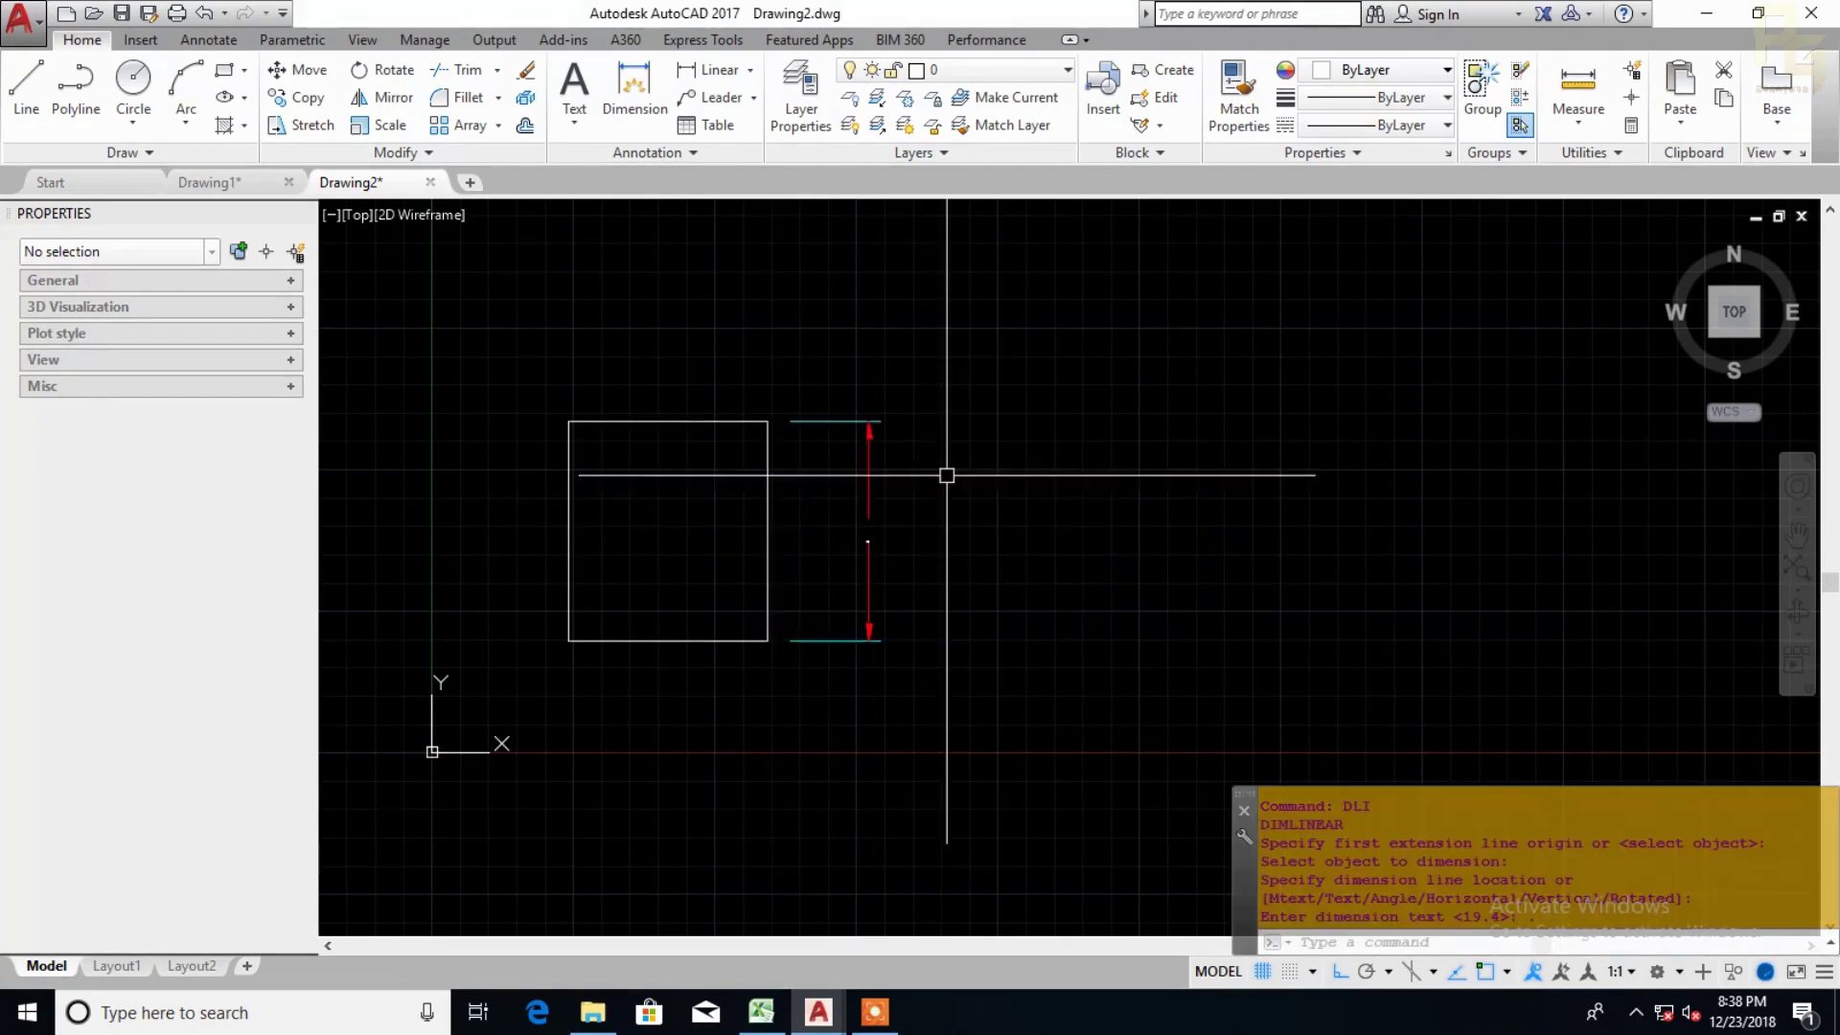
- Select parts of the dimension beside the square to examine its separate objects
scroll(893, 546, "up", 2)
left_click(887, 615)
left_click(757, 402)
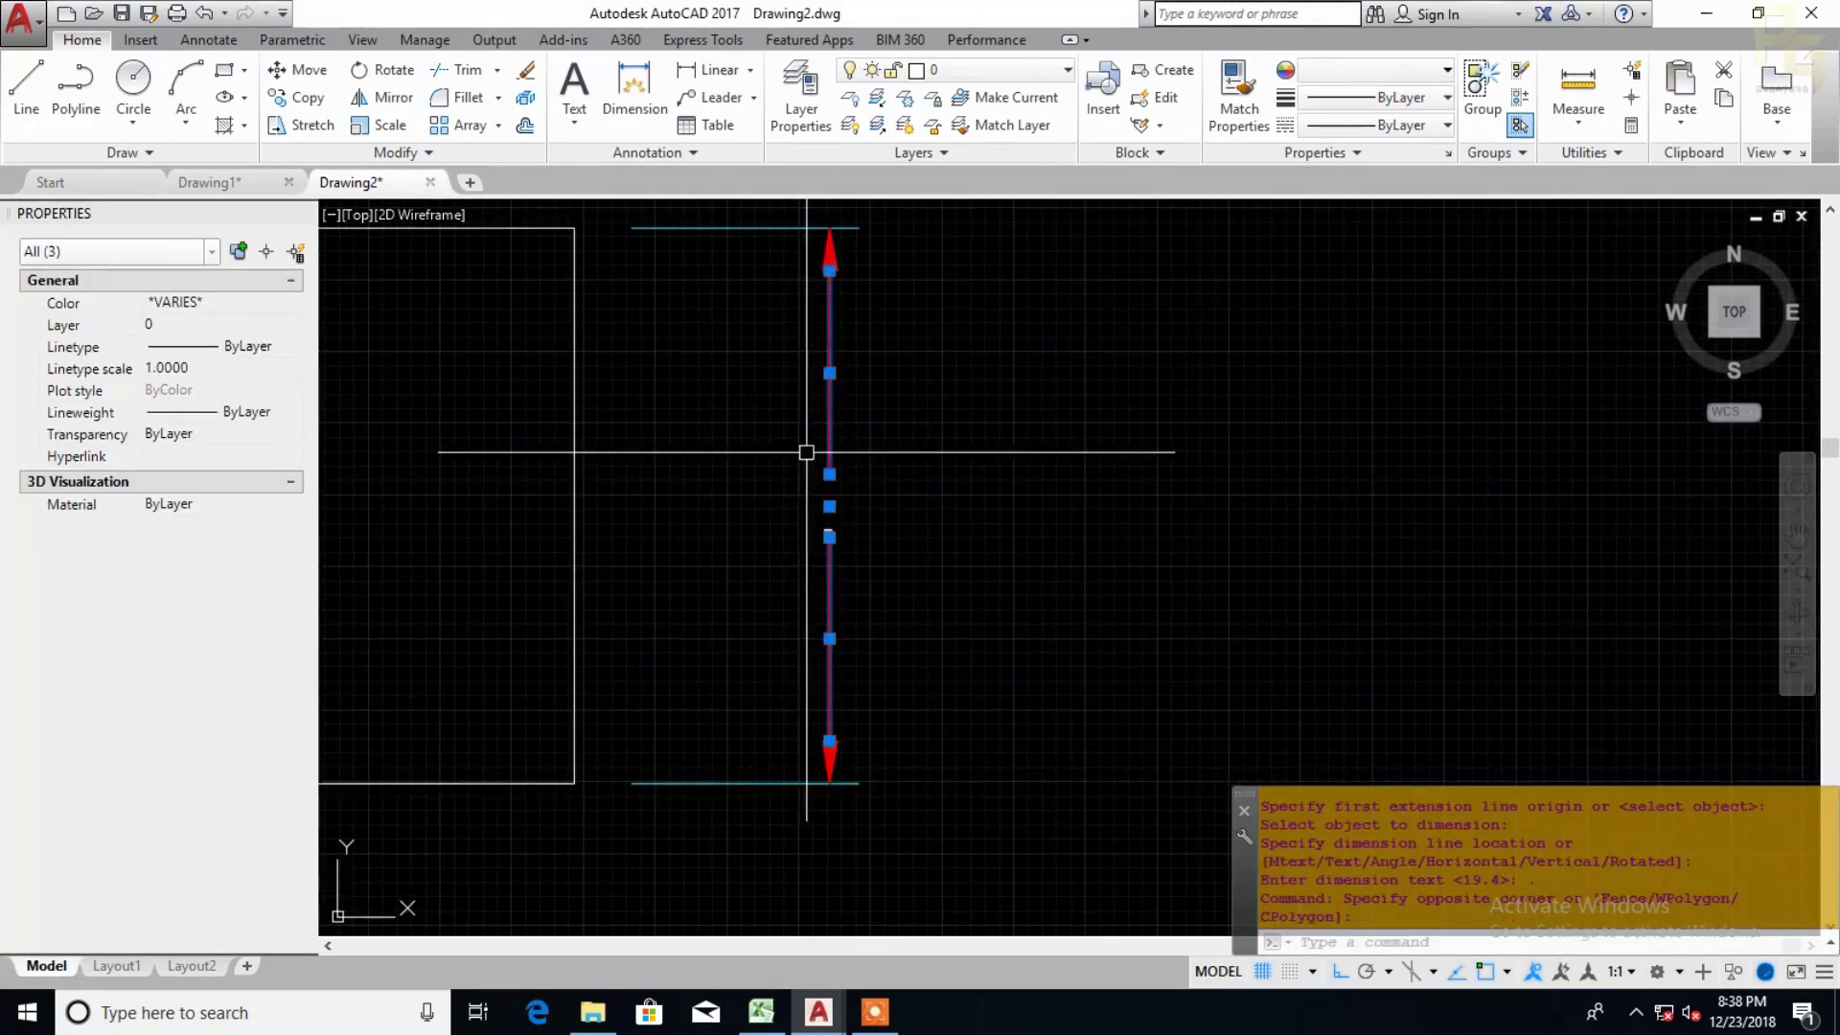
scroll(806, 451, "down", 4)
key("Escape")
left_click(882, 919)
left_click(780, 357)
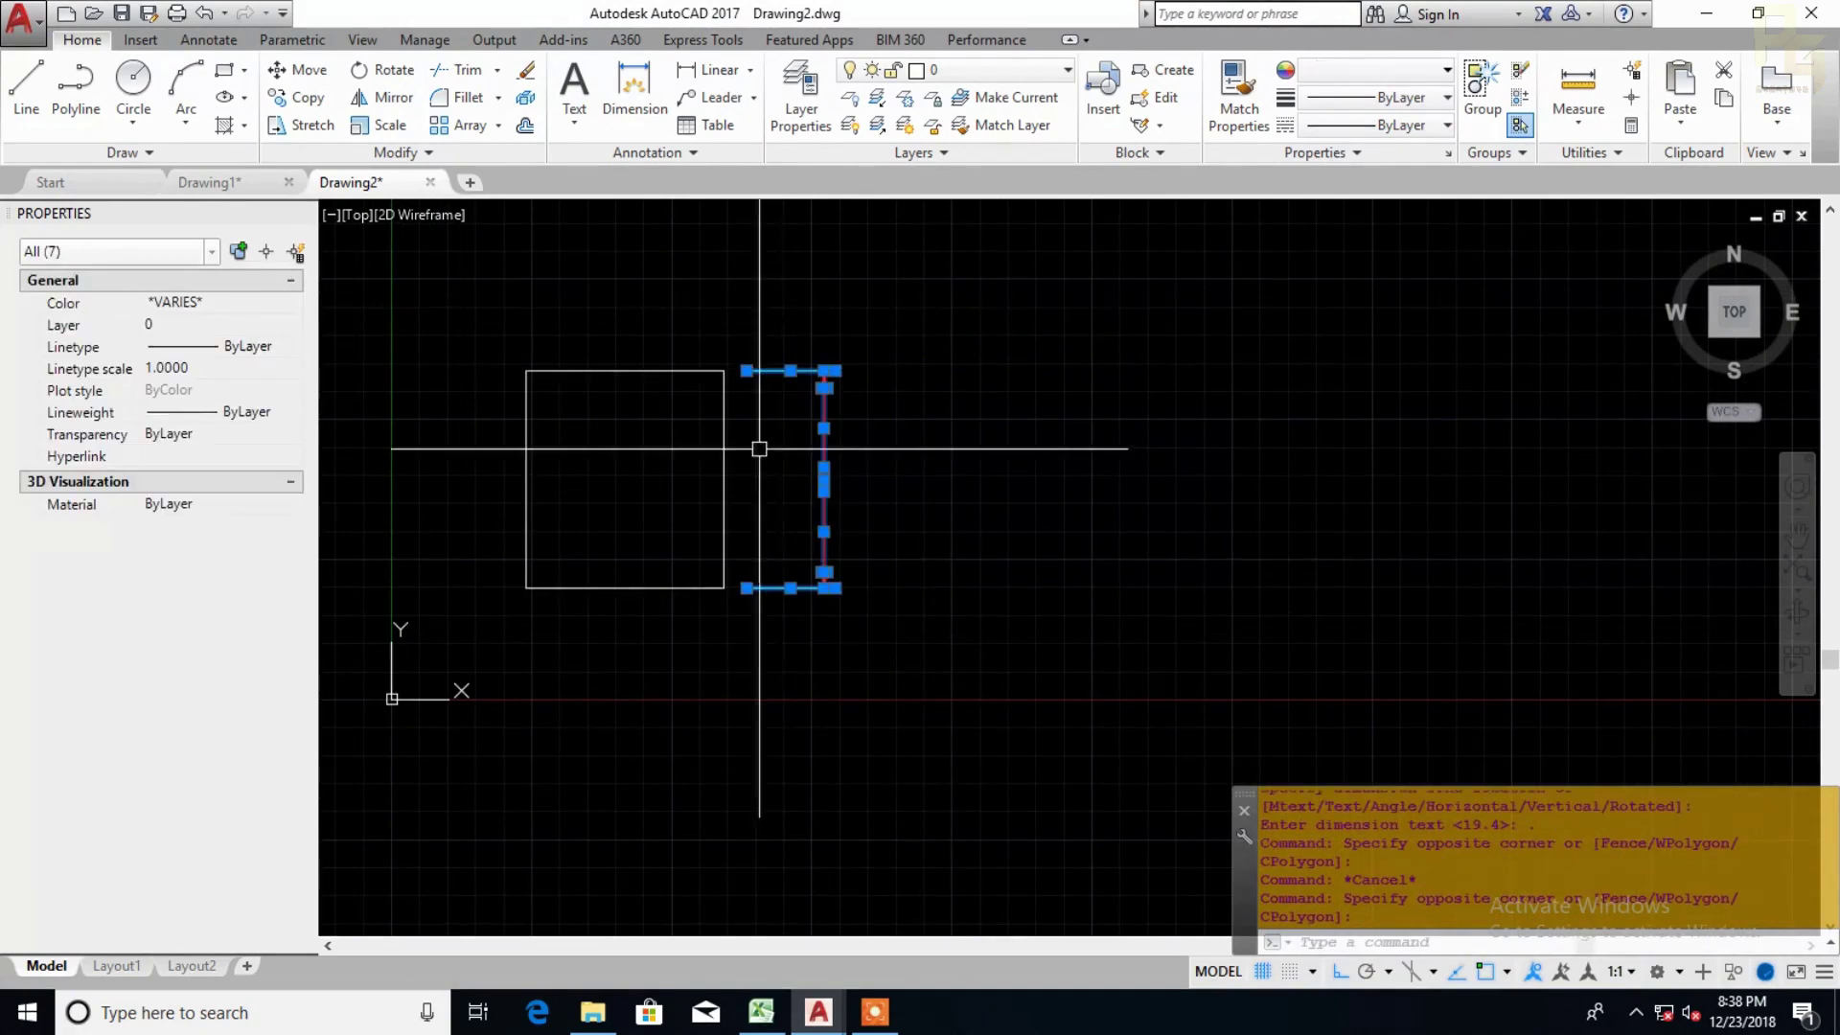
key("Escape")
- Add a linear dimension above the square's top edge, using the Text option and accepting the default text
type("dli")
key("Return")
key("Return")
left_click(669, 371)
type("t")
key("Return")
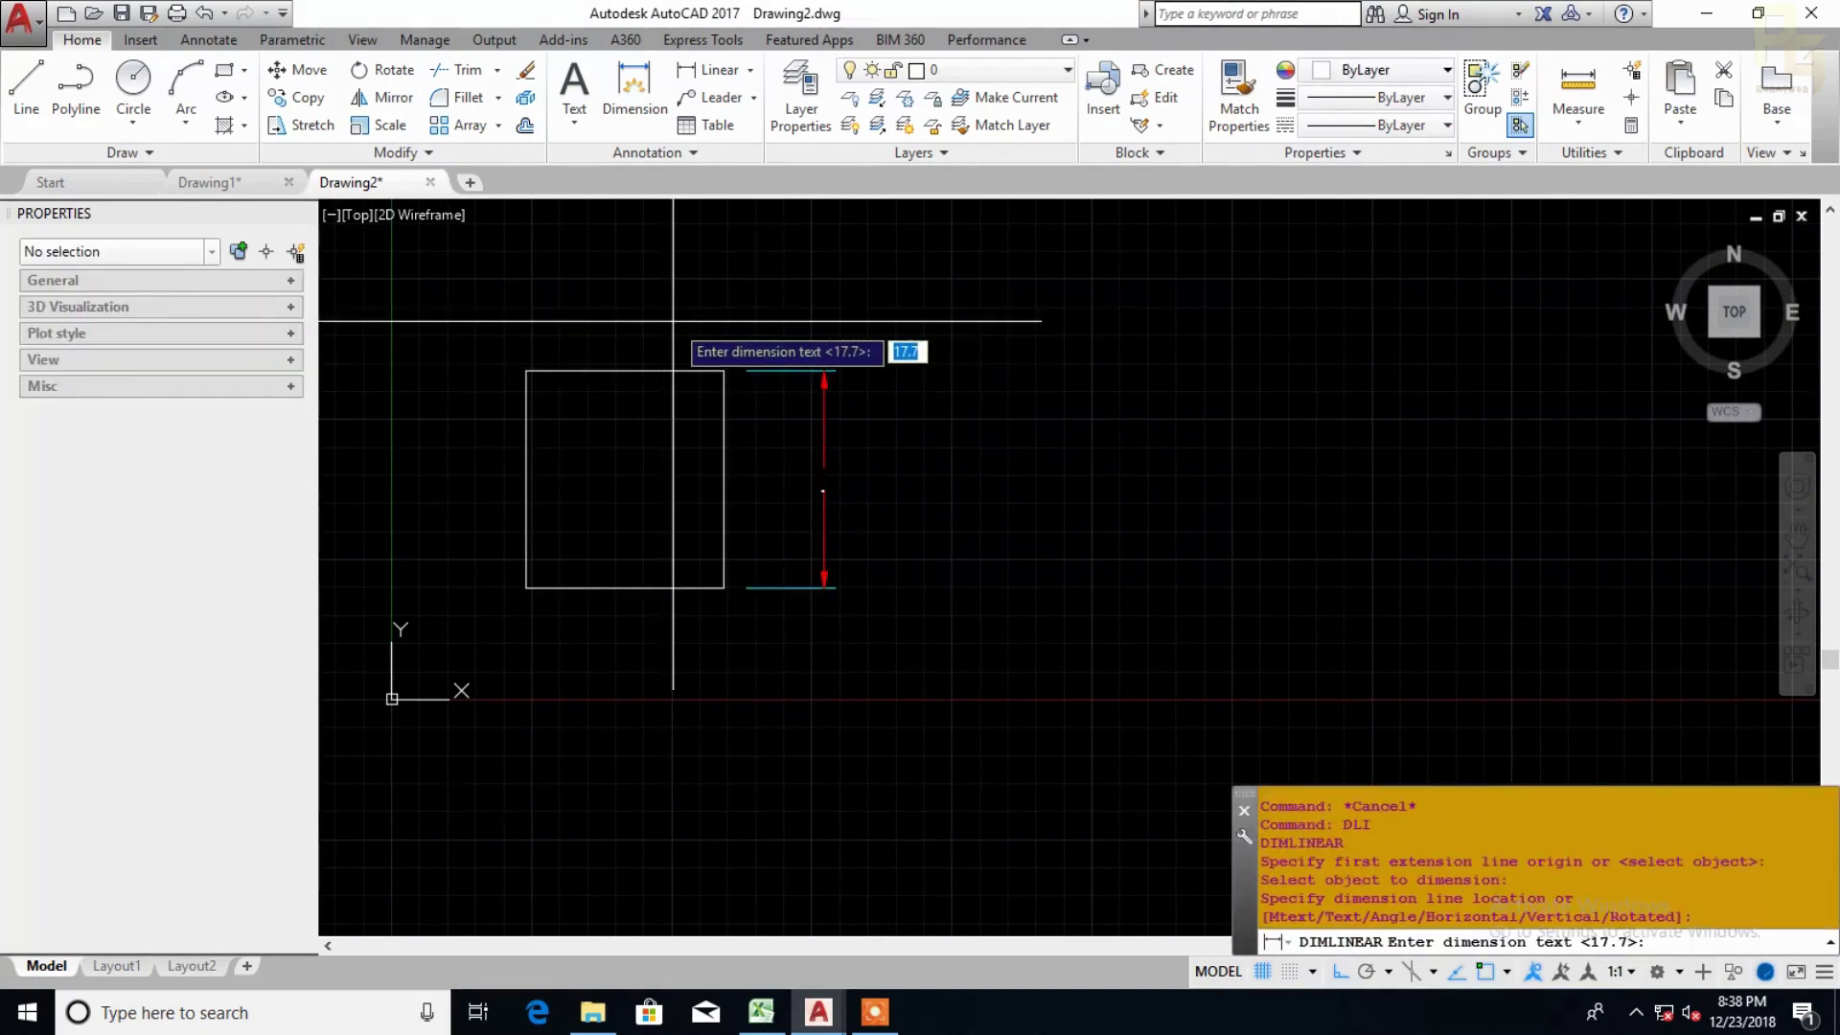
key("Return")
left_click(673, 320)
- Select pieces of the dimensions above and beside the square to examine which separate objects make them up
scroll(690, 307, "up", 4)
left_click(796, 292)
left_click(713, 399)
middle_click_drag(713, 398, 1101, 385)
key("Escape")
left_click(833, 383)
left_click(530, 268)
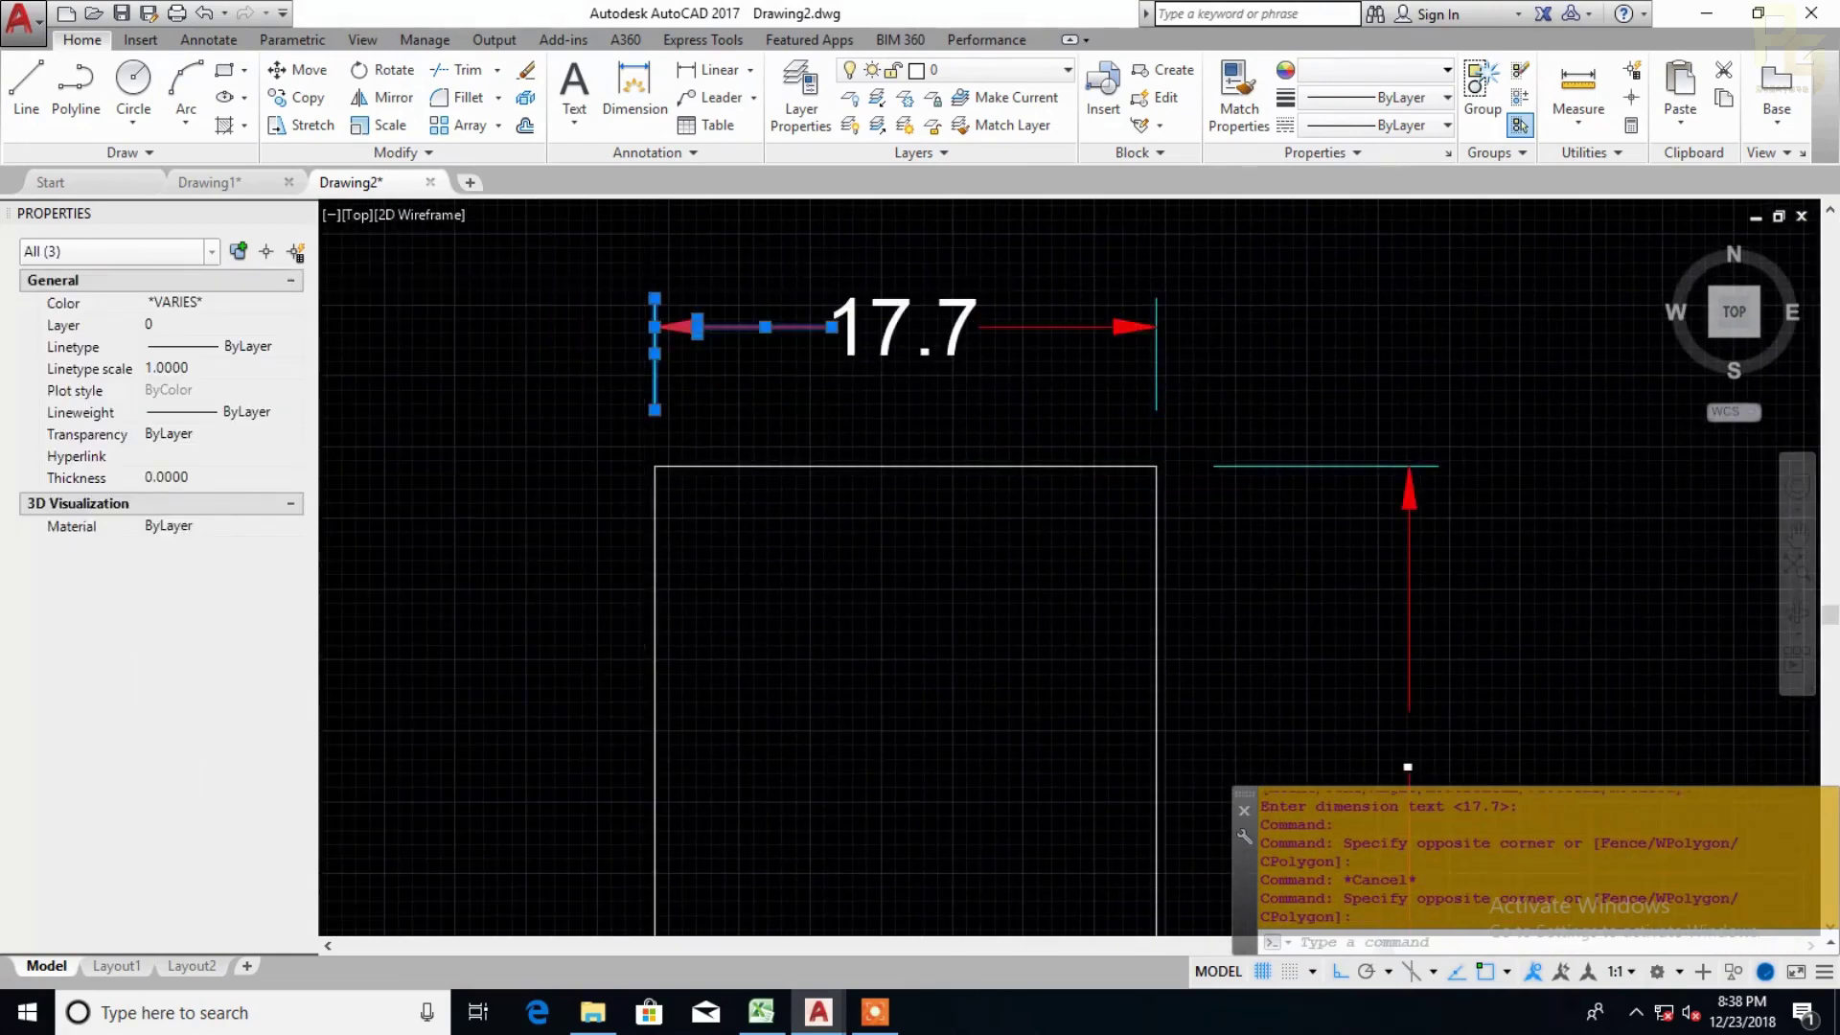
scroll(636, 285, "down", 2)
key("Escape")
left_click(866, 337)
left_click(550, 267)
left_click(1013, 259)
left_click(623, 358)
key("Escape")
left_click(1171, 808)
left_click(1066, 543)
key("Escape")
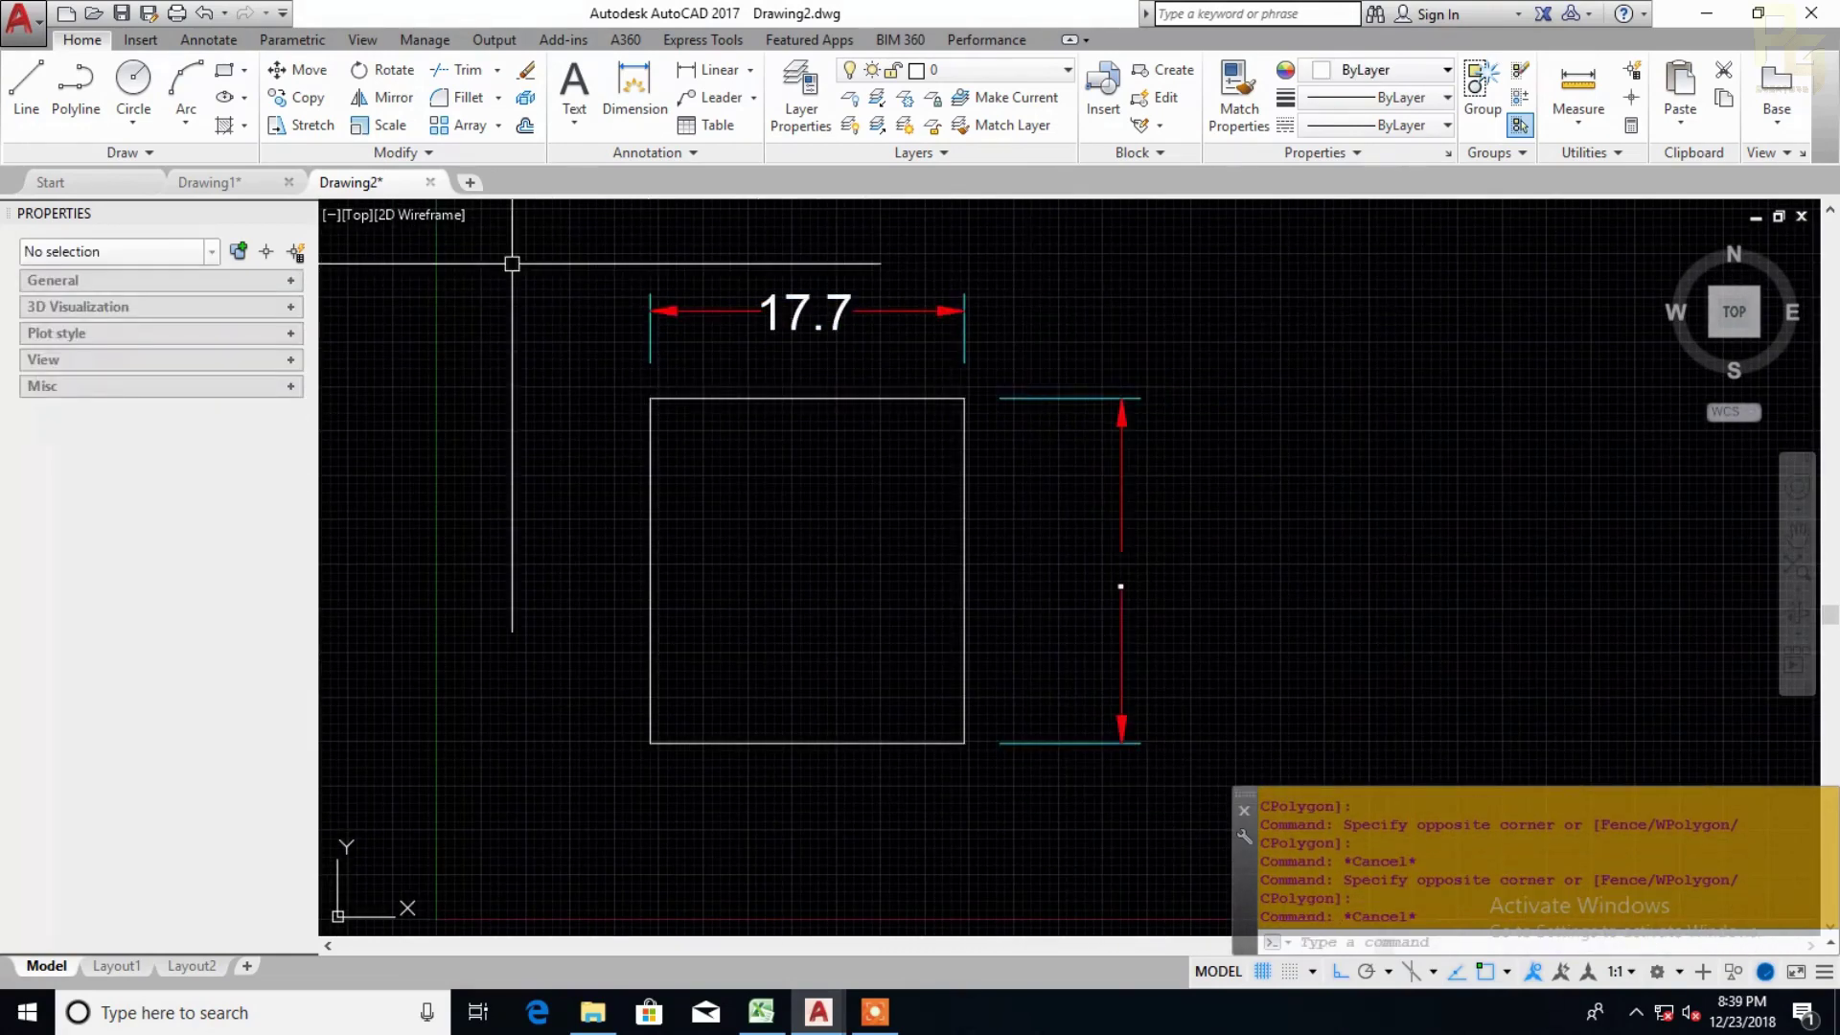
- Switch to the Drawing1 file and move the bottom line slightly down, away from the vertical lines
left_click(251, 187)
left_click(841, 591)
left_click(813, 527)
type("m")
key("Return")
left_click(847, 479)
left_click(844, 512)
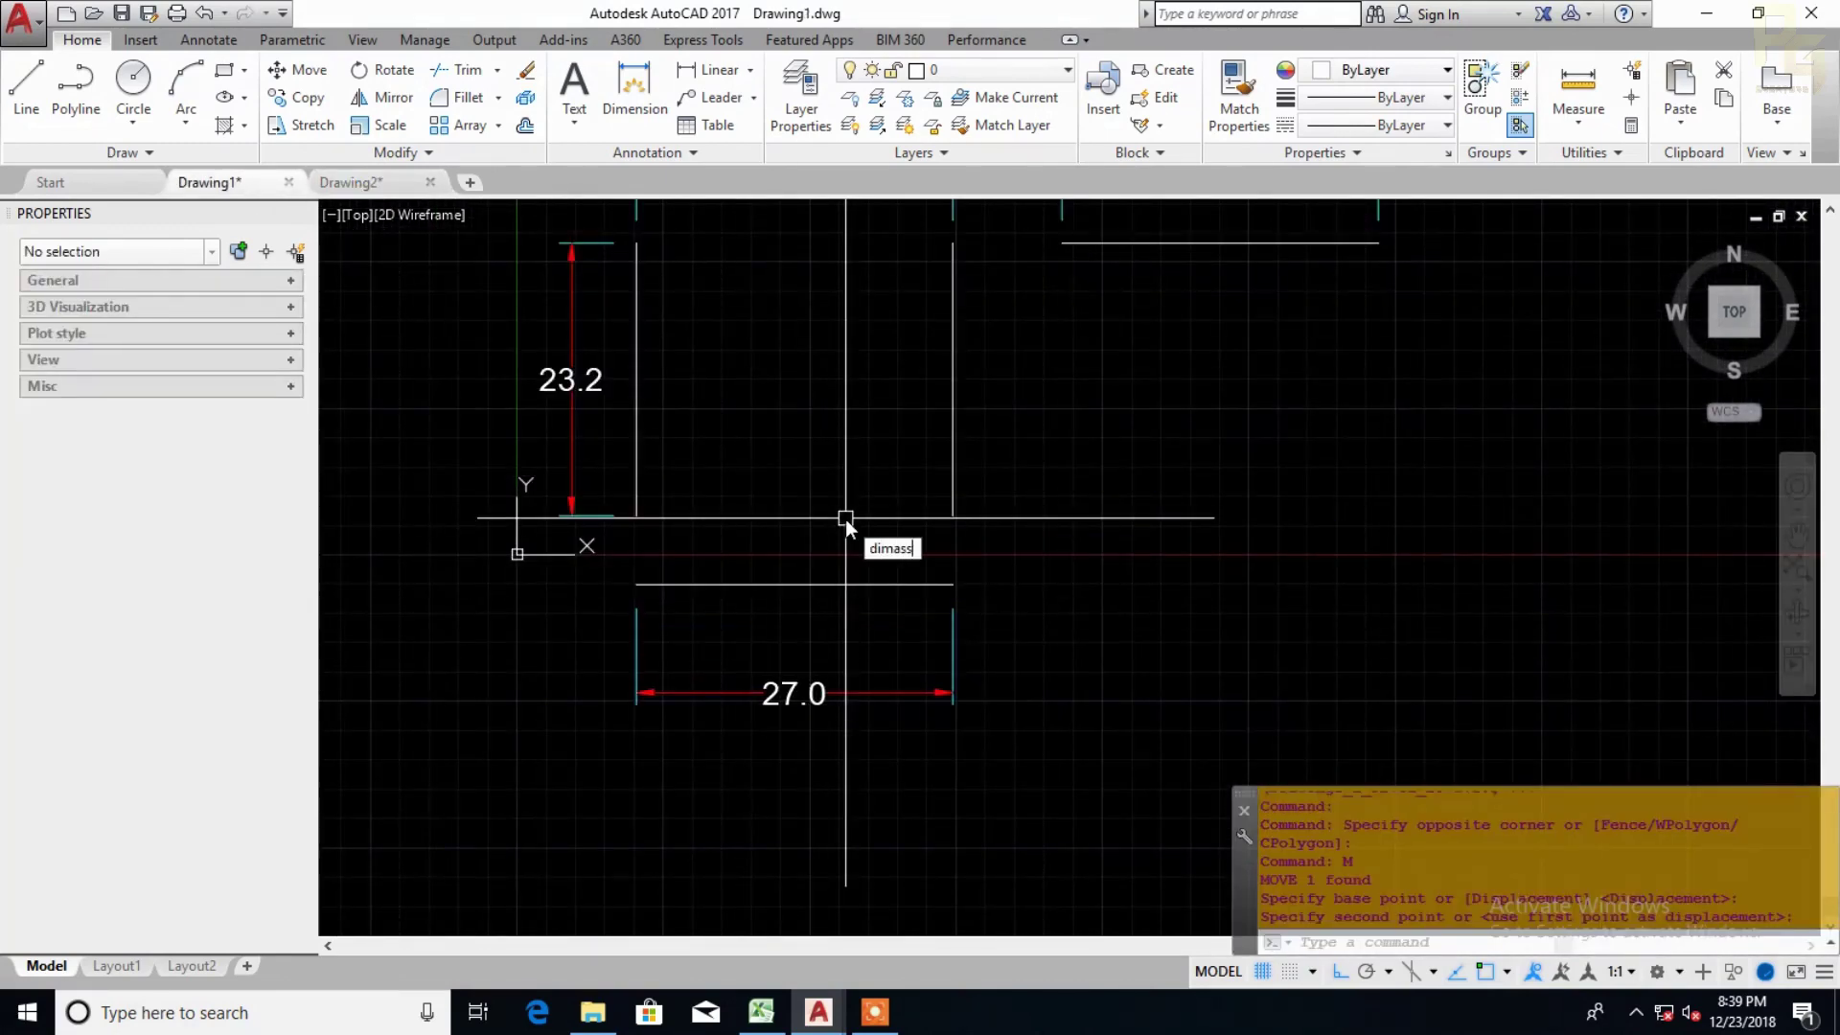
- Set the DIMASSOC variable to 1
type("oc")
key("Return")
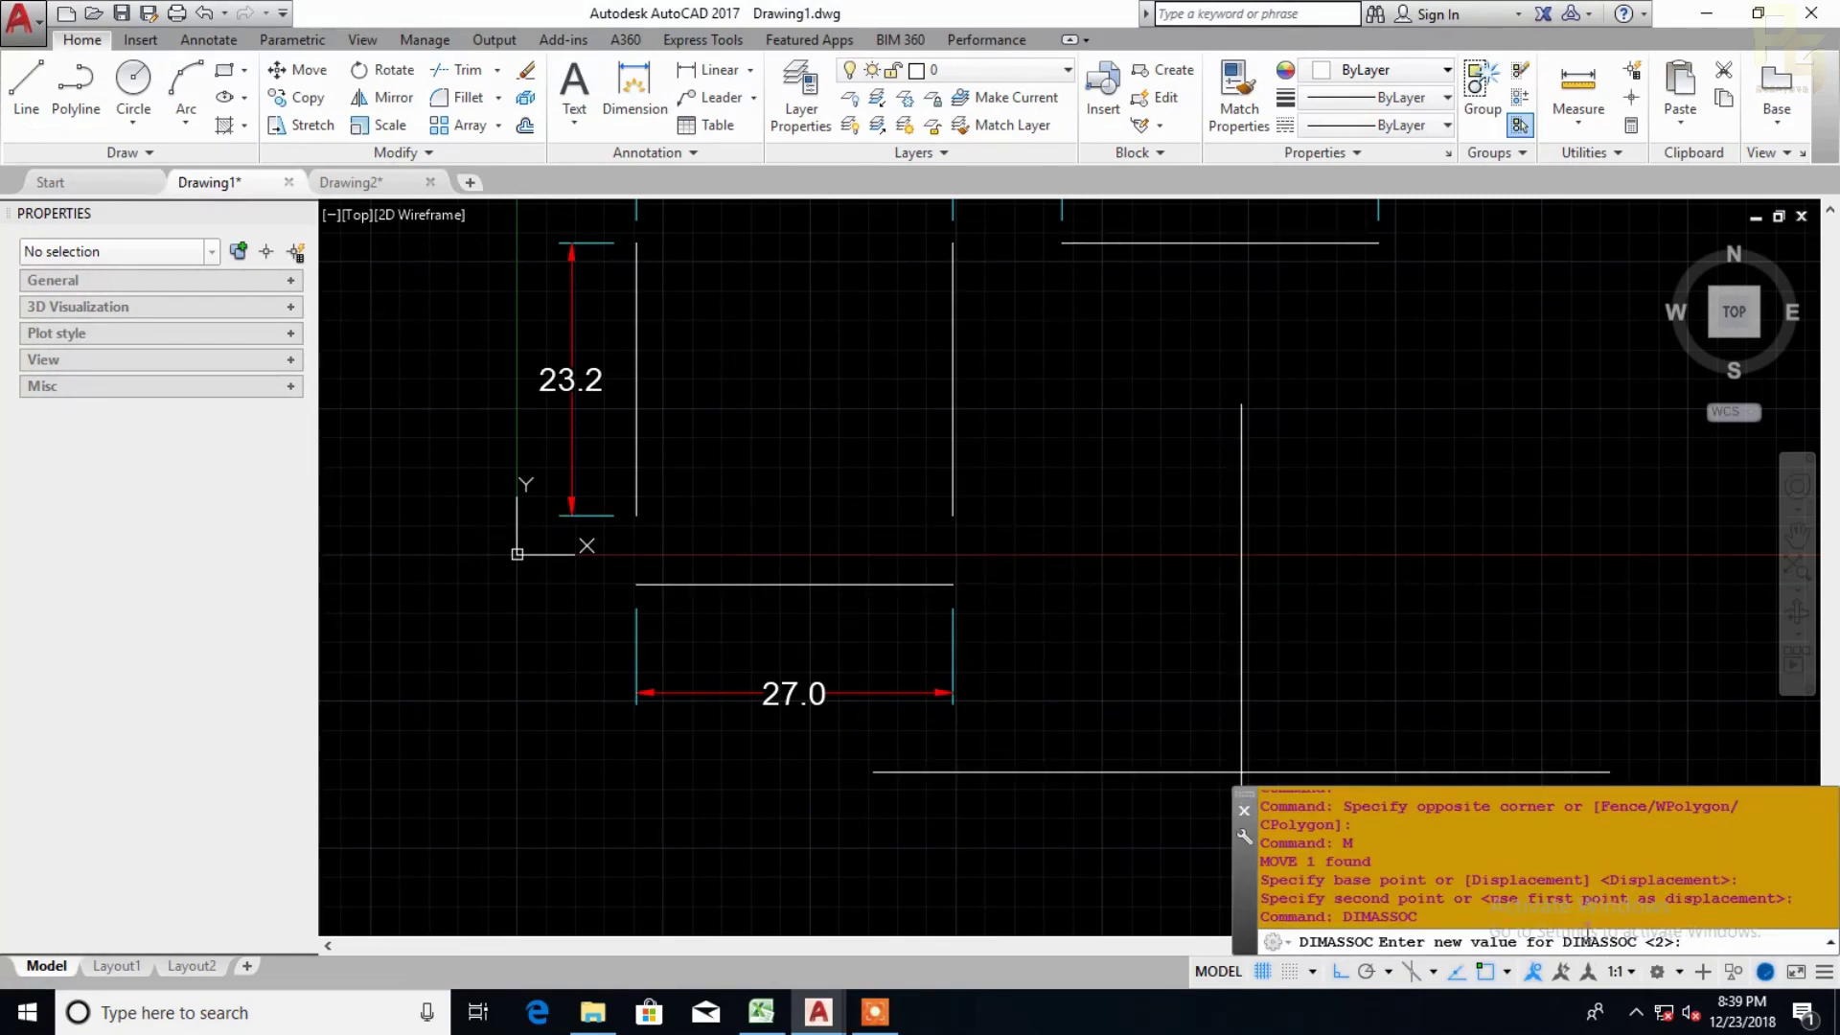
type("1")
key("Return")
- Add a linear dimension outside the right vertical line by selecting the line as the object
middle_click_drag(1117, 563, 1098, 675)
type("dli")
key("Return")
key("Return")
left_click(932, 498)
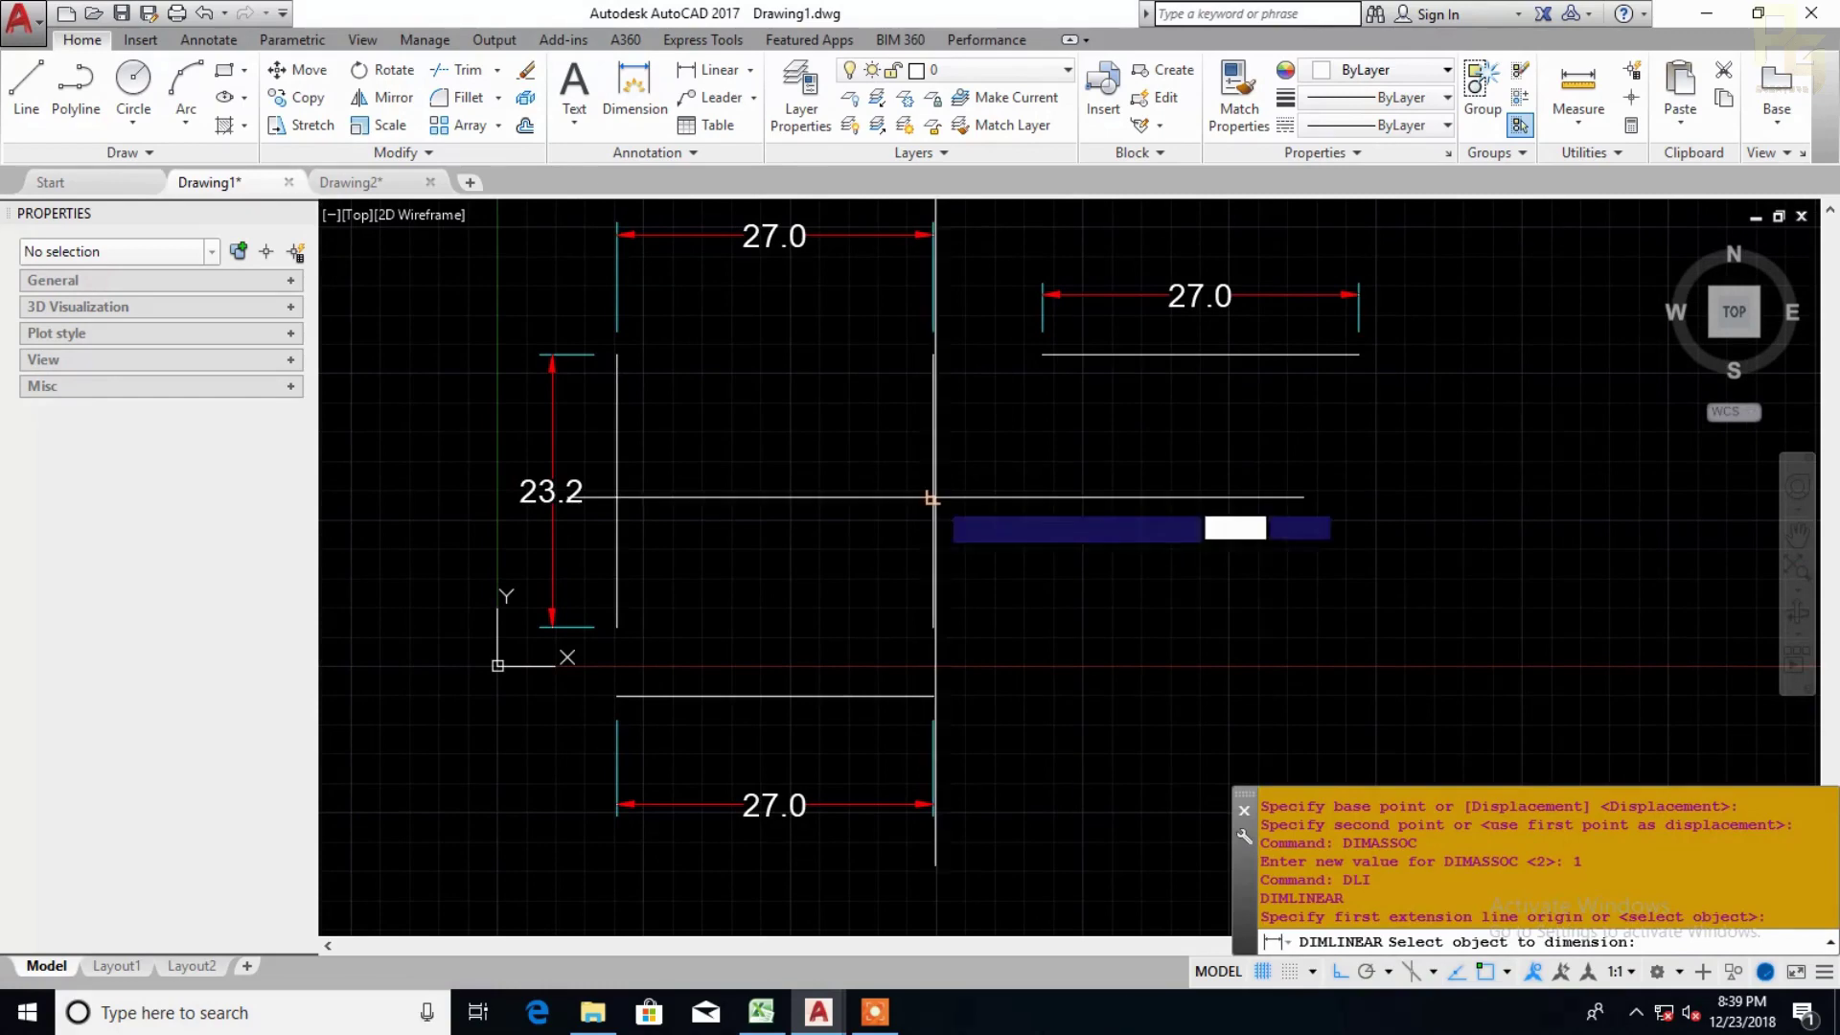
left_click(1016, 527)
- Erase the two upper horizontal dimensions, the left vertical dimension and the spare horizontal line at the upper right
left_click(984, 256)
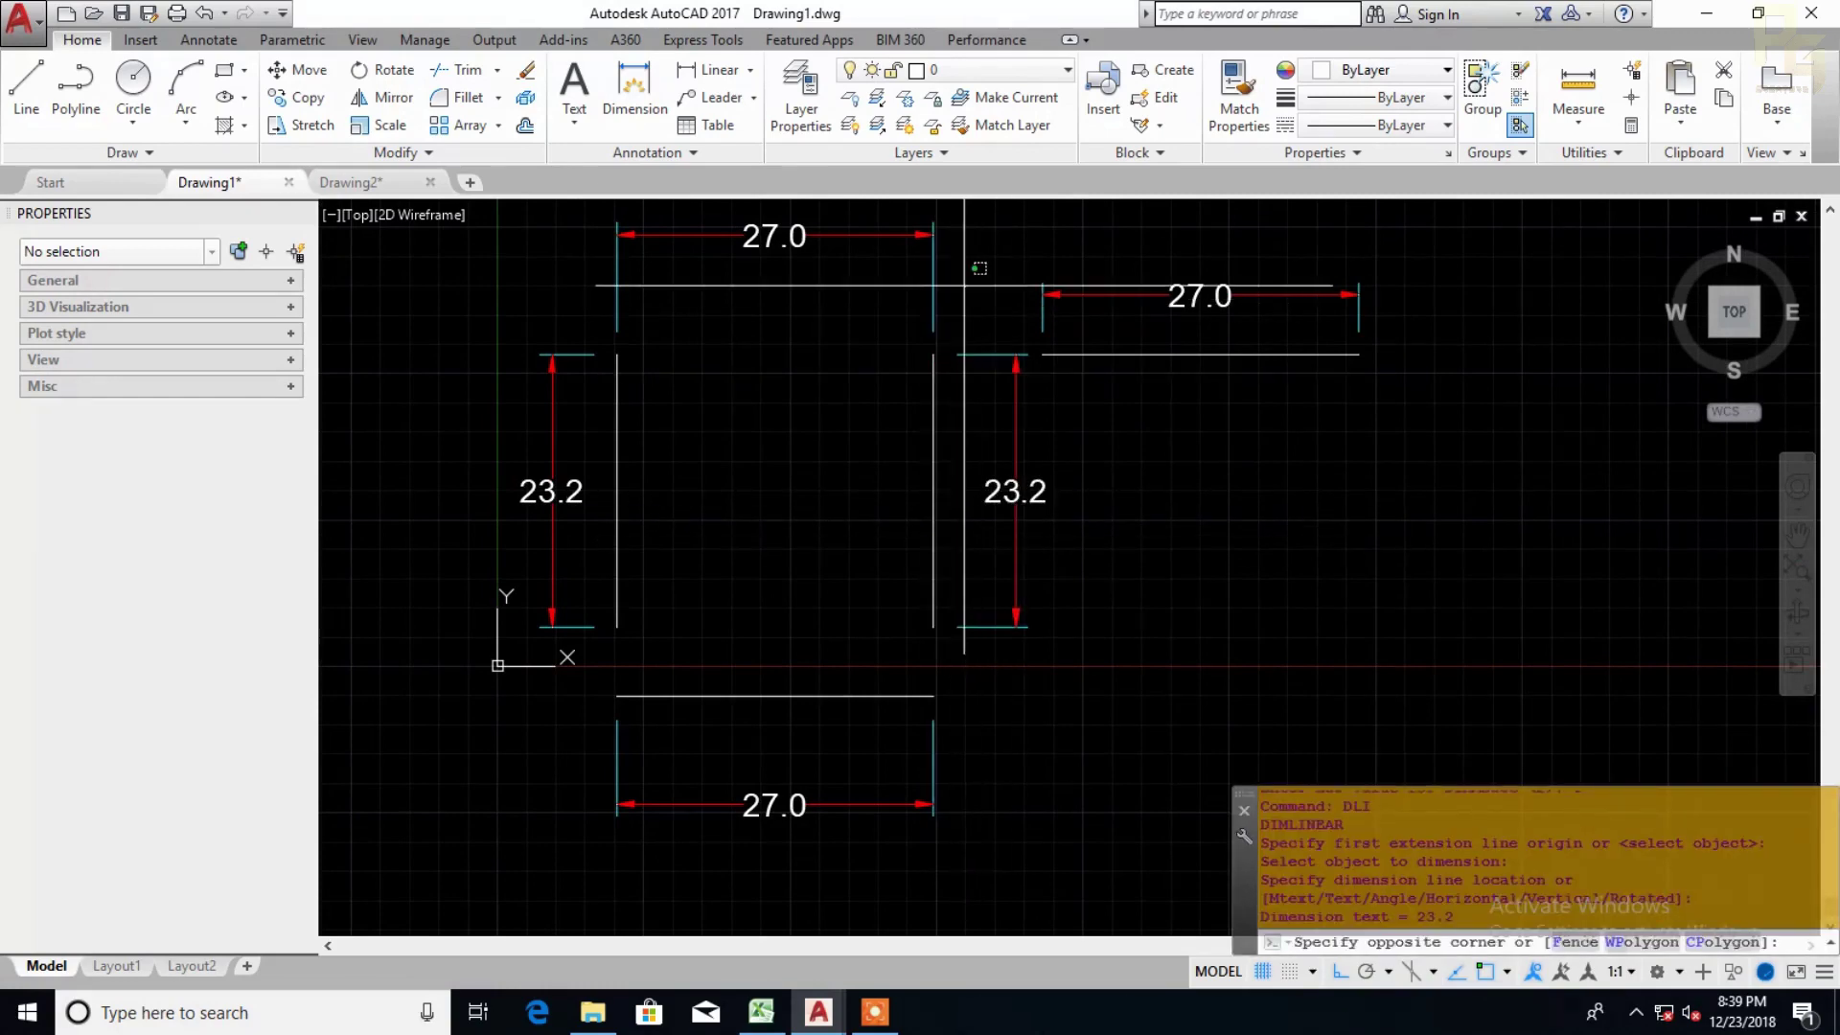
left_click(910, 302)
left_click(1123, 249)
left_click(1070, 297)
type("e")
key("Return")
left_click(552, 362)
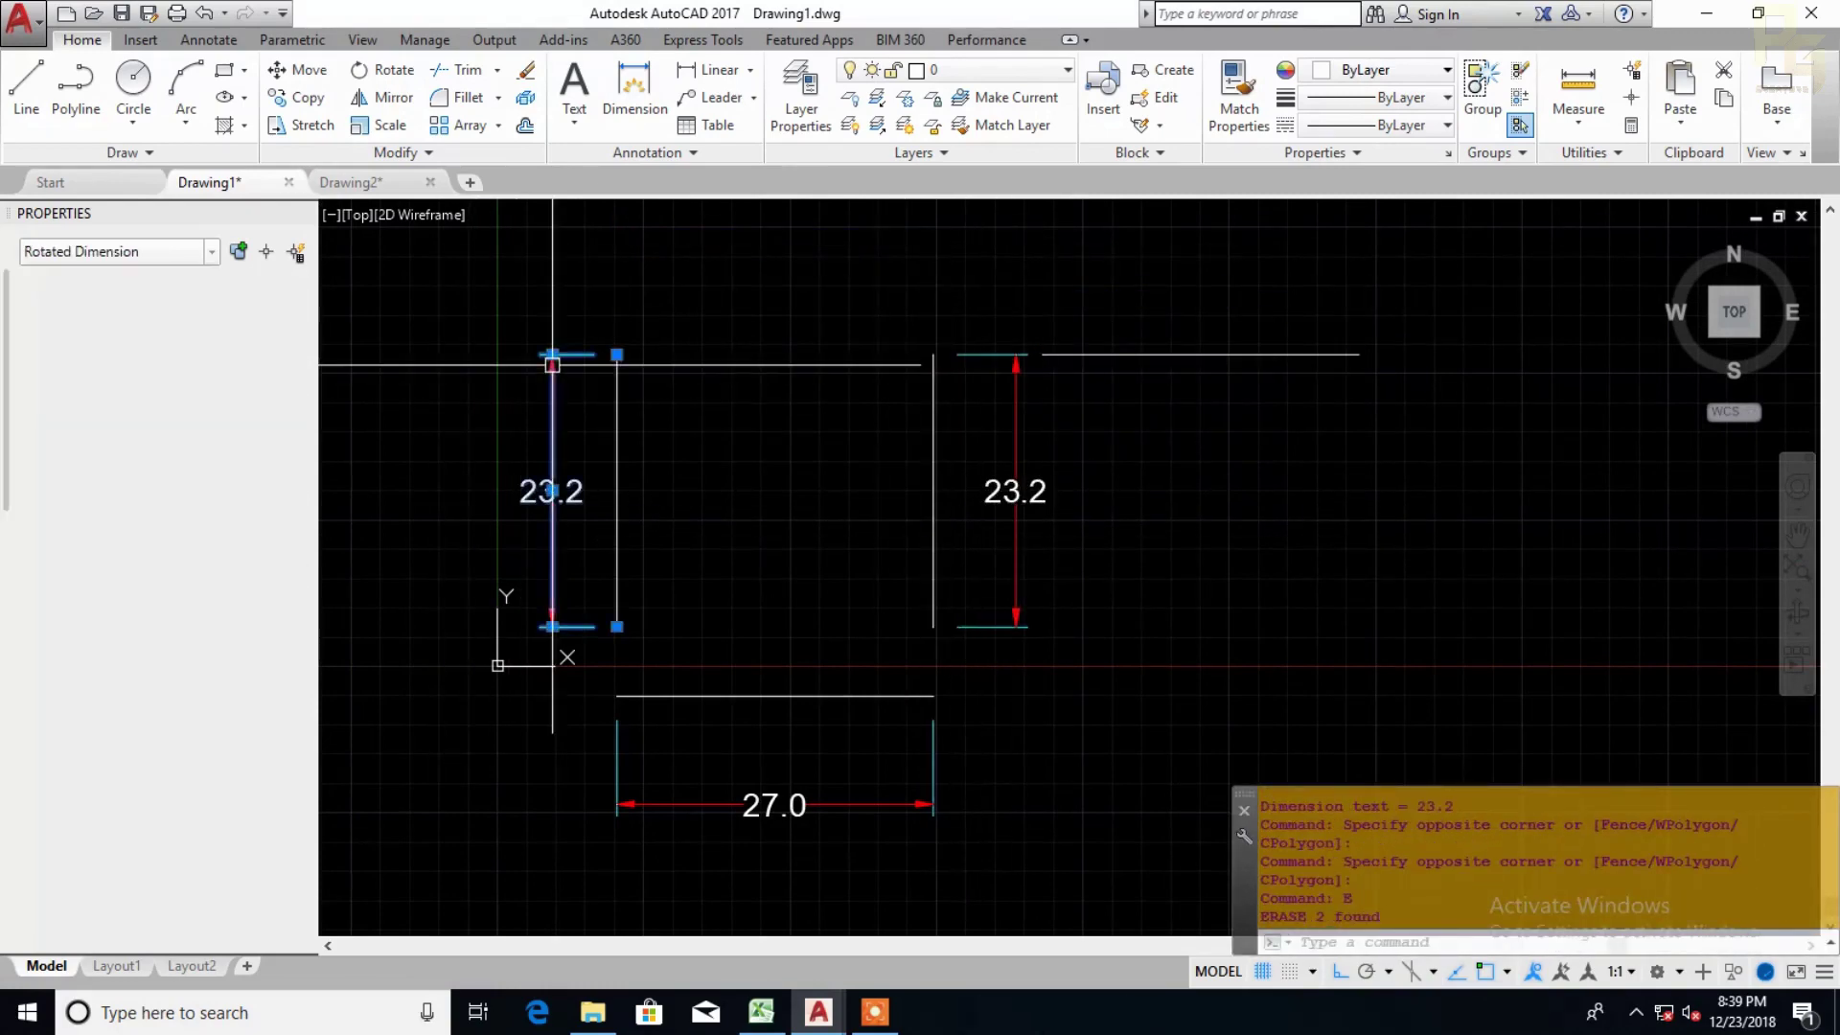
key("Return")
left_click(775, 804)
key("Escape")
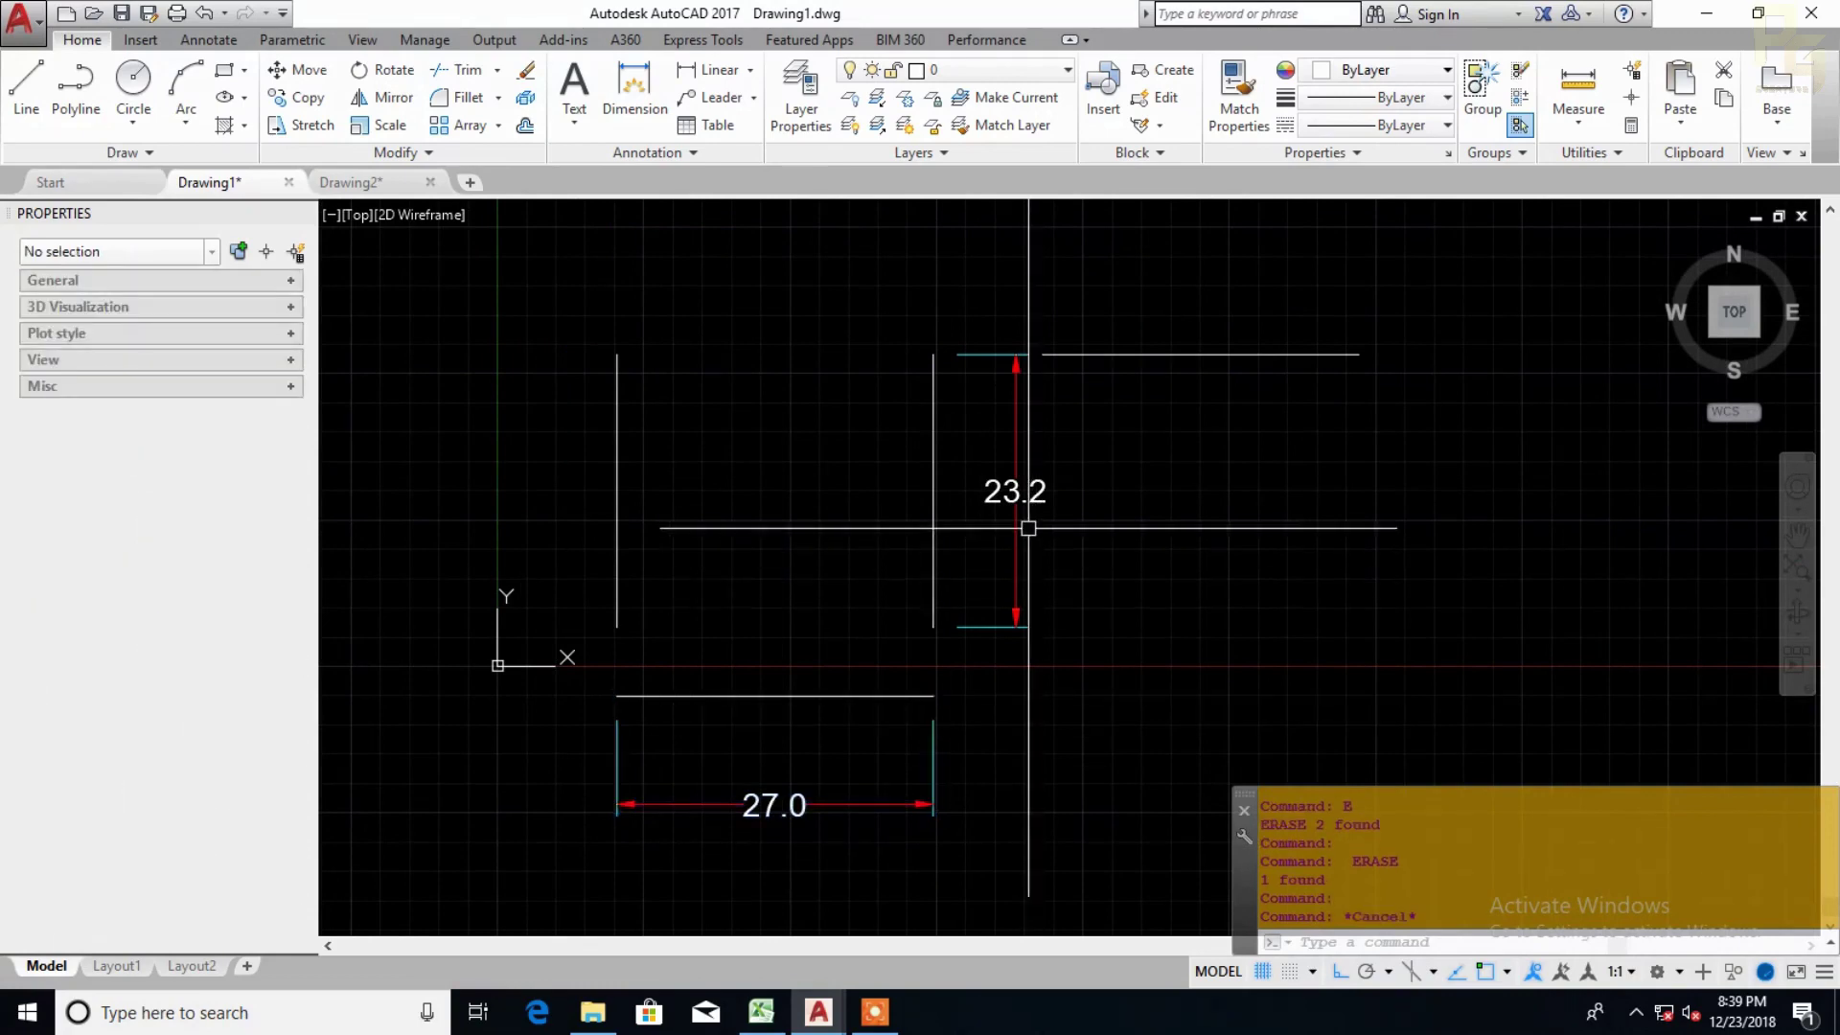
left_click(1134, 329)
left_click(1088, 415)
type("e")
- Try moving the right vertical line left, away from its non-associative dimension, and undo the move
left_click(954, 437)
left_click(870, 466)
type("m")
left_click(949, 481)
left_click(873, 484)
key("ctrl+z")
left_click(967, 480)
left_click(911, 484)
key("Escape")
- Move the bottom line further down to test how its dimension follows
left_click(862, 696)
type("m")
key("Return")
left_click(1024, 705)
left_click(1025, 737)
key("Escape")
- Move the bottom line back up to just below the vertical lines
left_click(934, 797)
left_click(838, 748)
type("m")
left_click(1048, 789)
left_click(1048, 713)
- Select the dimension of the right vertical line to check its Associative property
left_click(1013, 505)
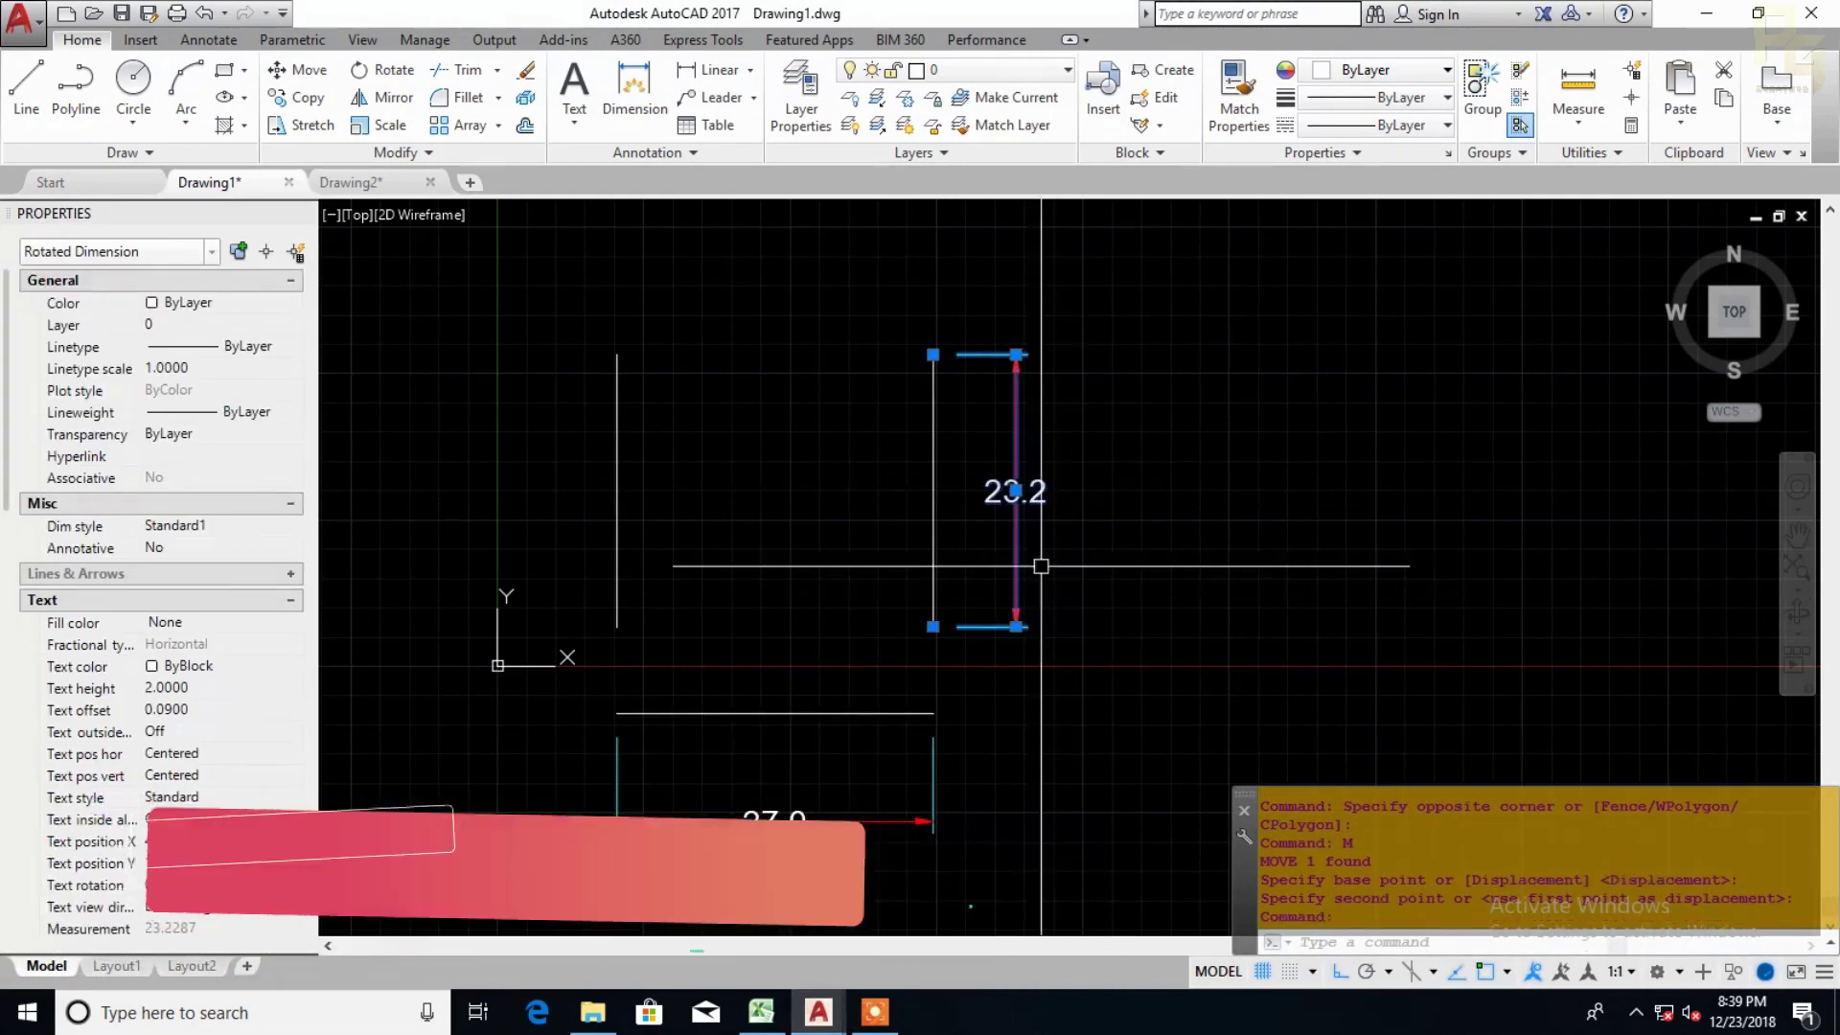
key("Escape")
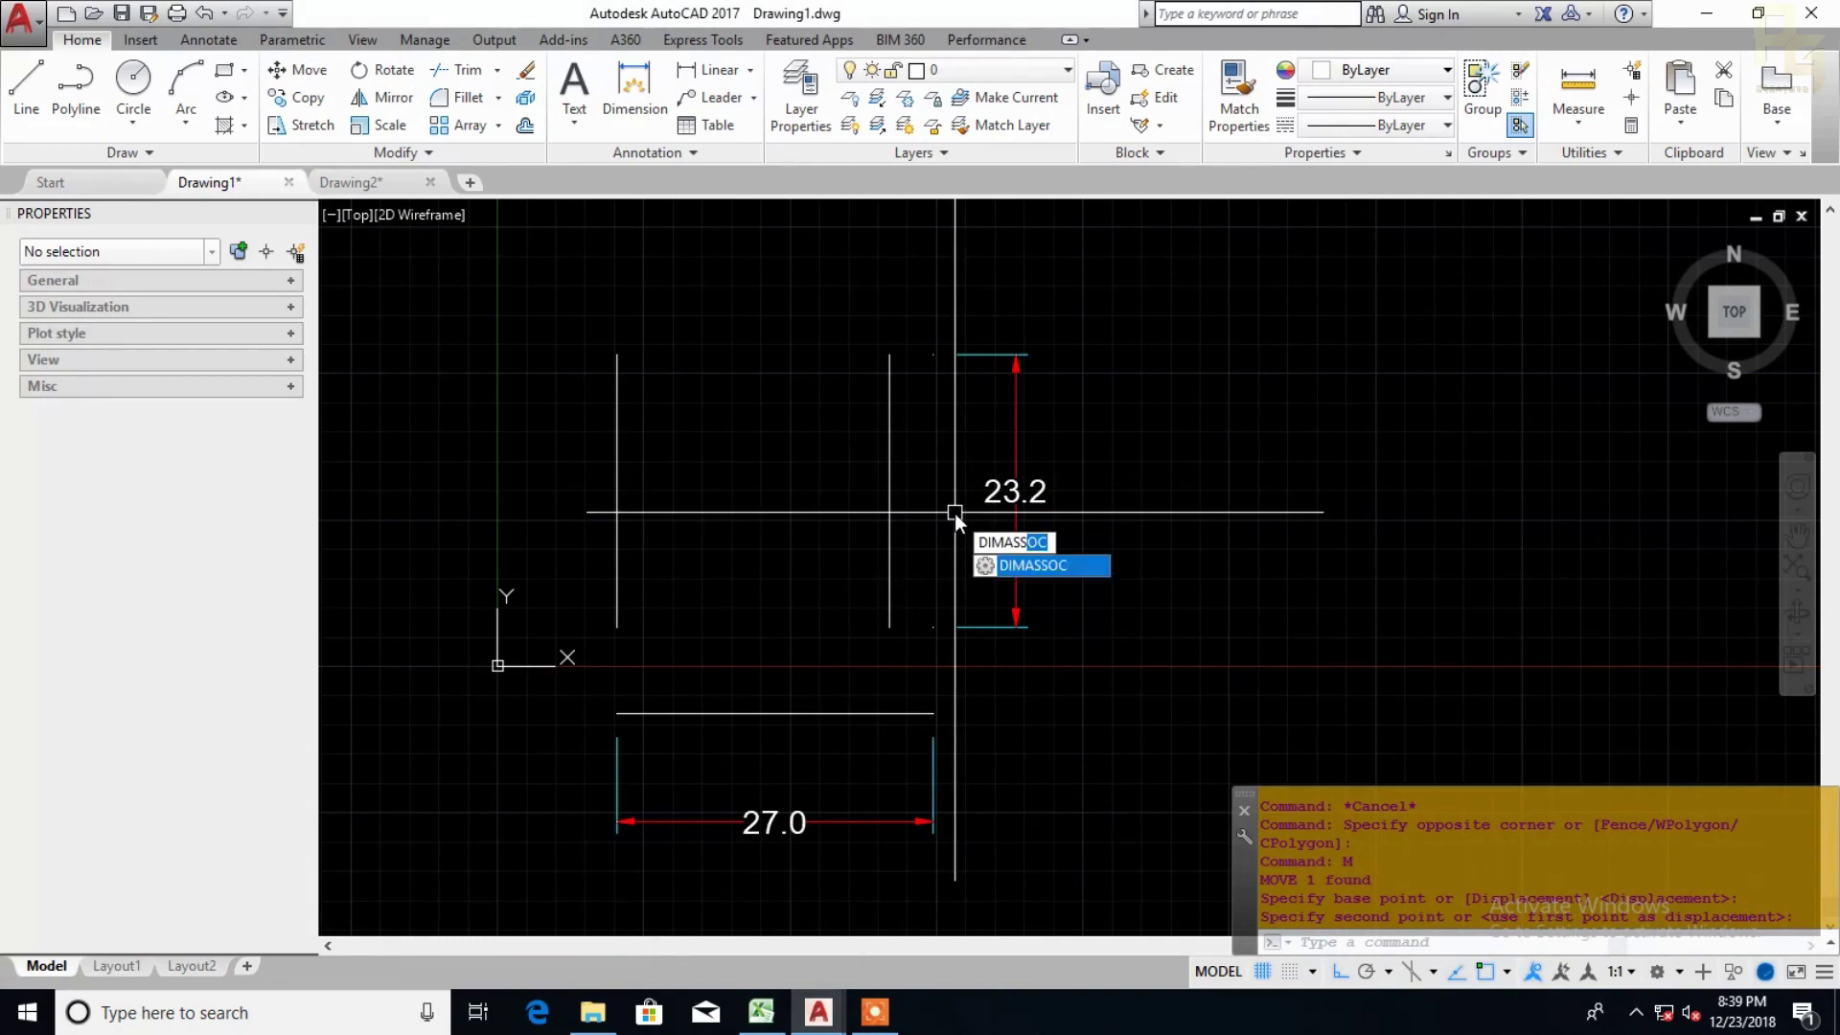
- Set the DIMASSOC variable to 0 and regenerate the whole drawing with REA
key("Return")
type("0")
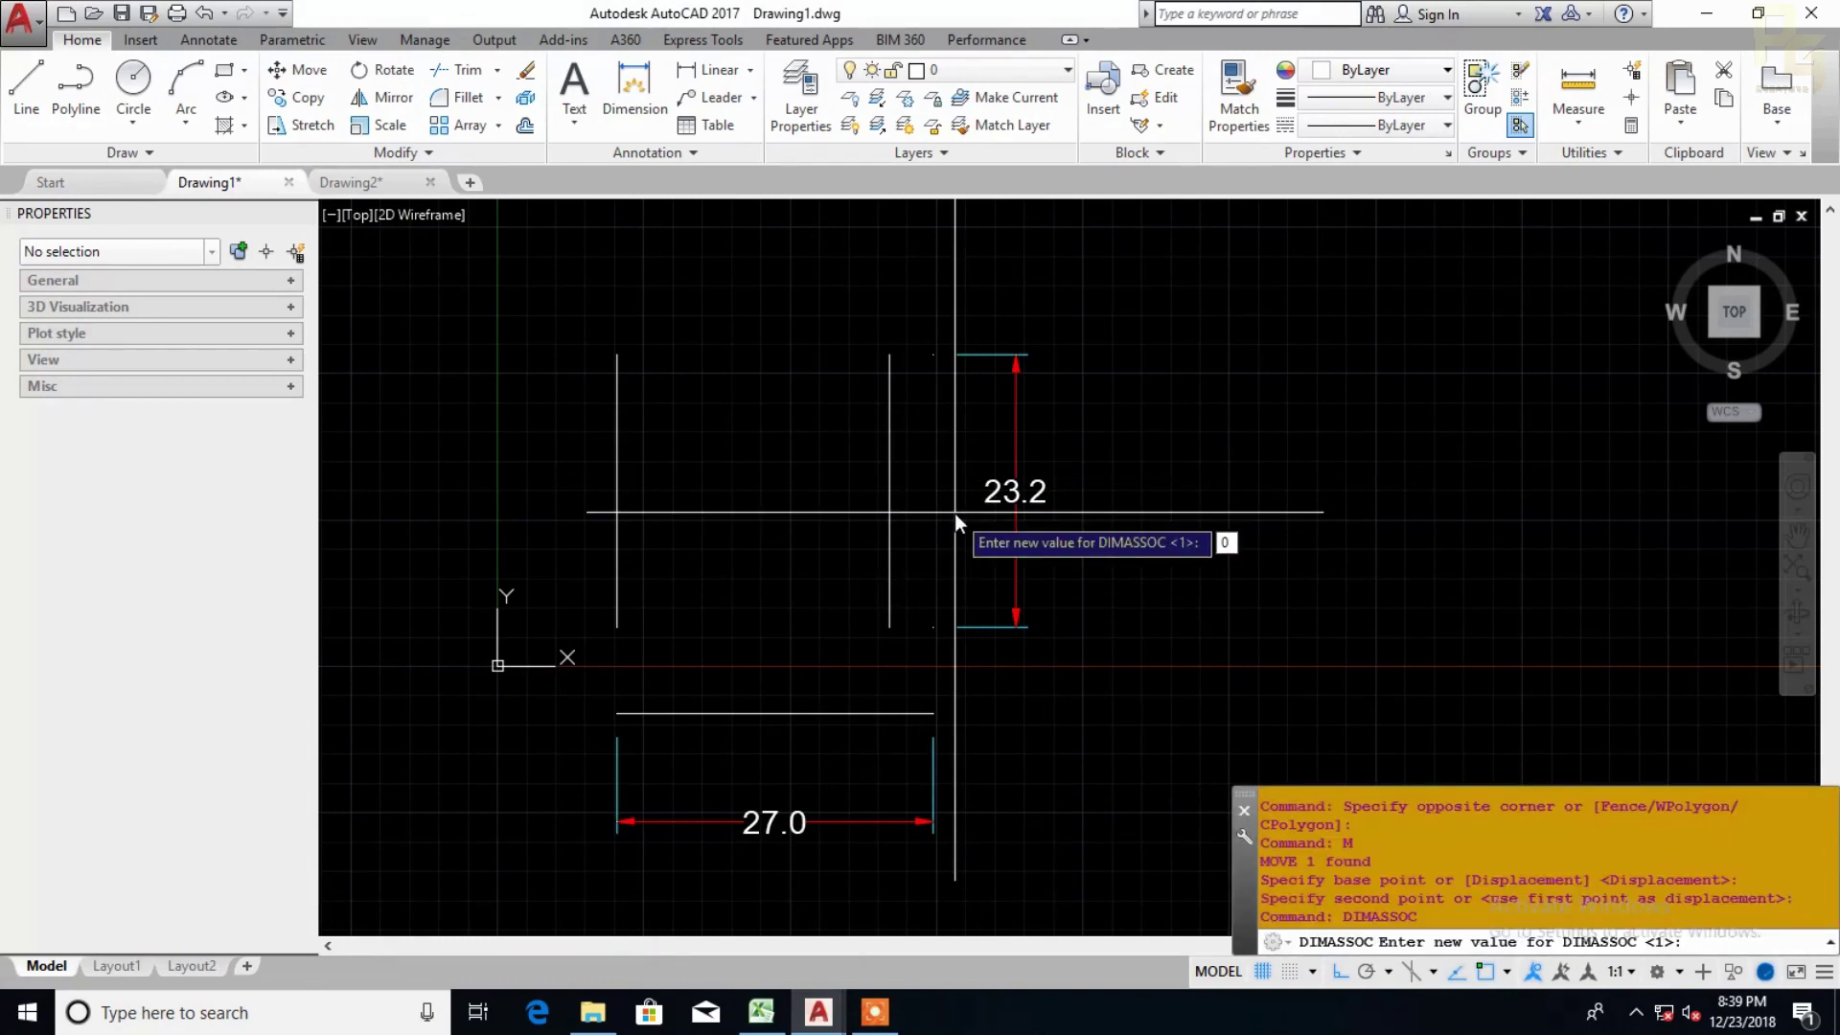
key("Return")
type("rea")
key("Return")
key("Escape")
- Add a linear dimension between the two vertical lines for the right one, using the Text option with the default text
type("dli")
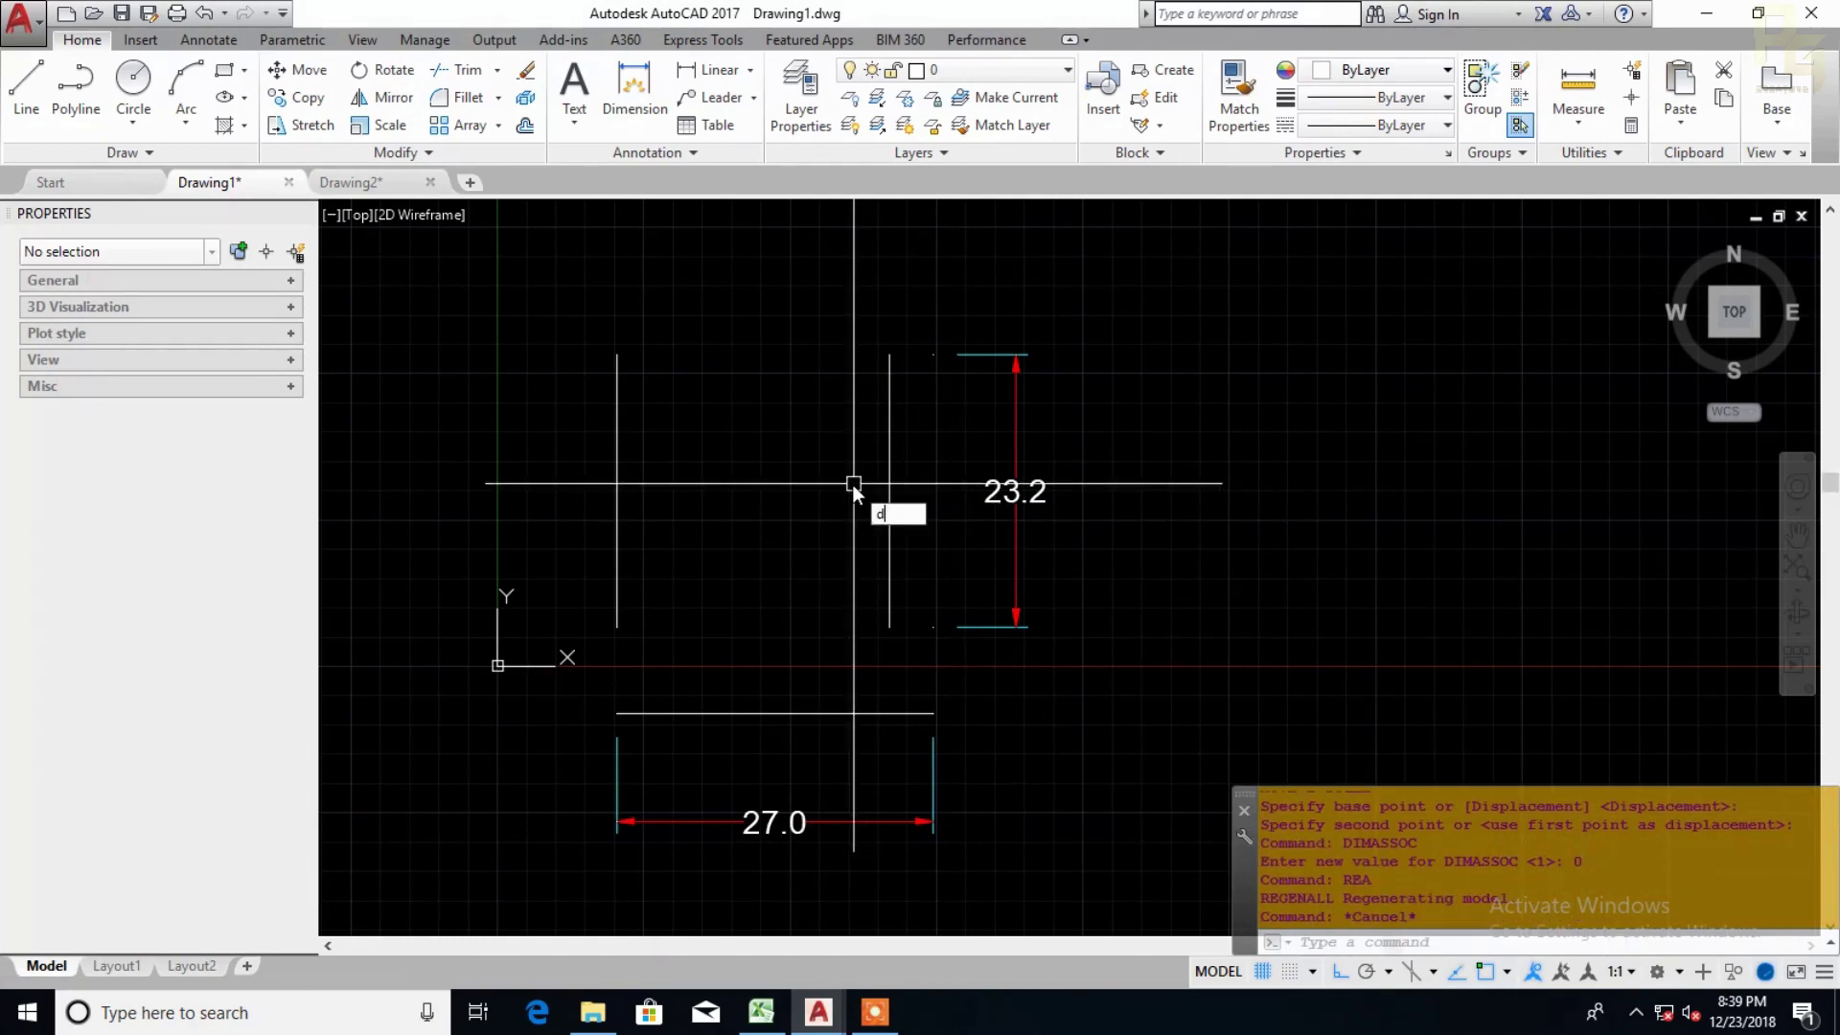
key("Return")
key("Return")
left_click(881, 450)
type("t")
key("Return")
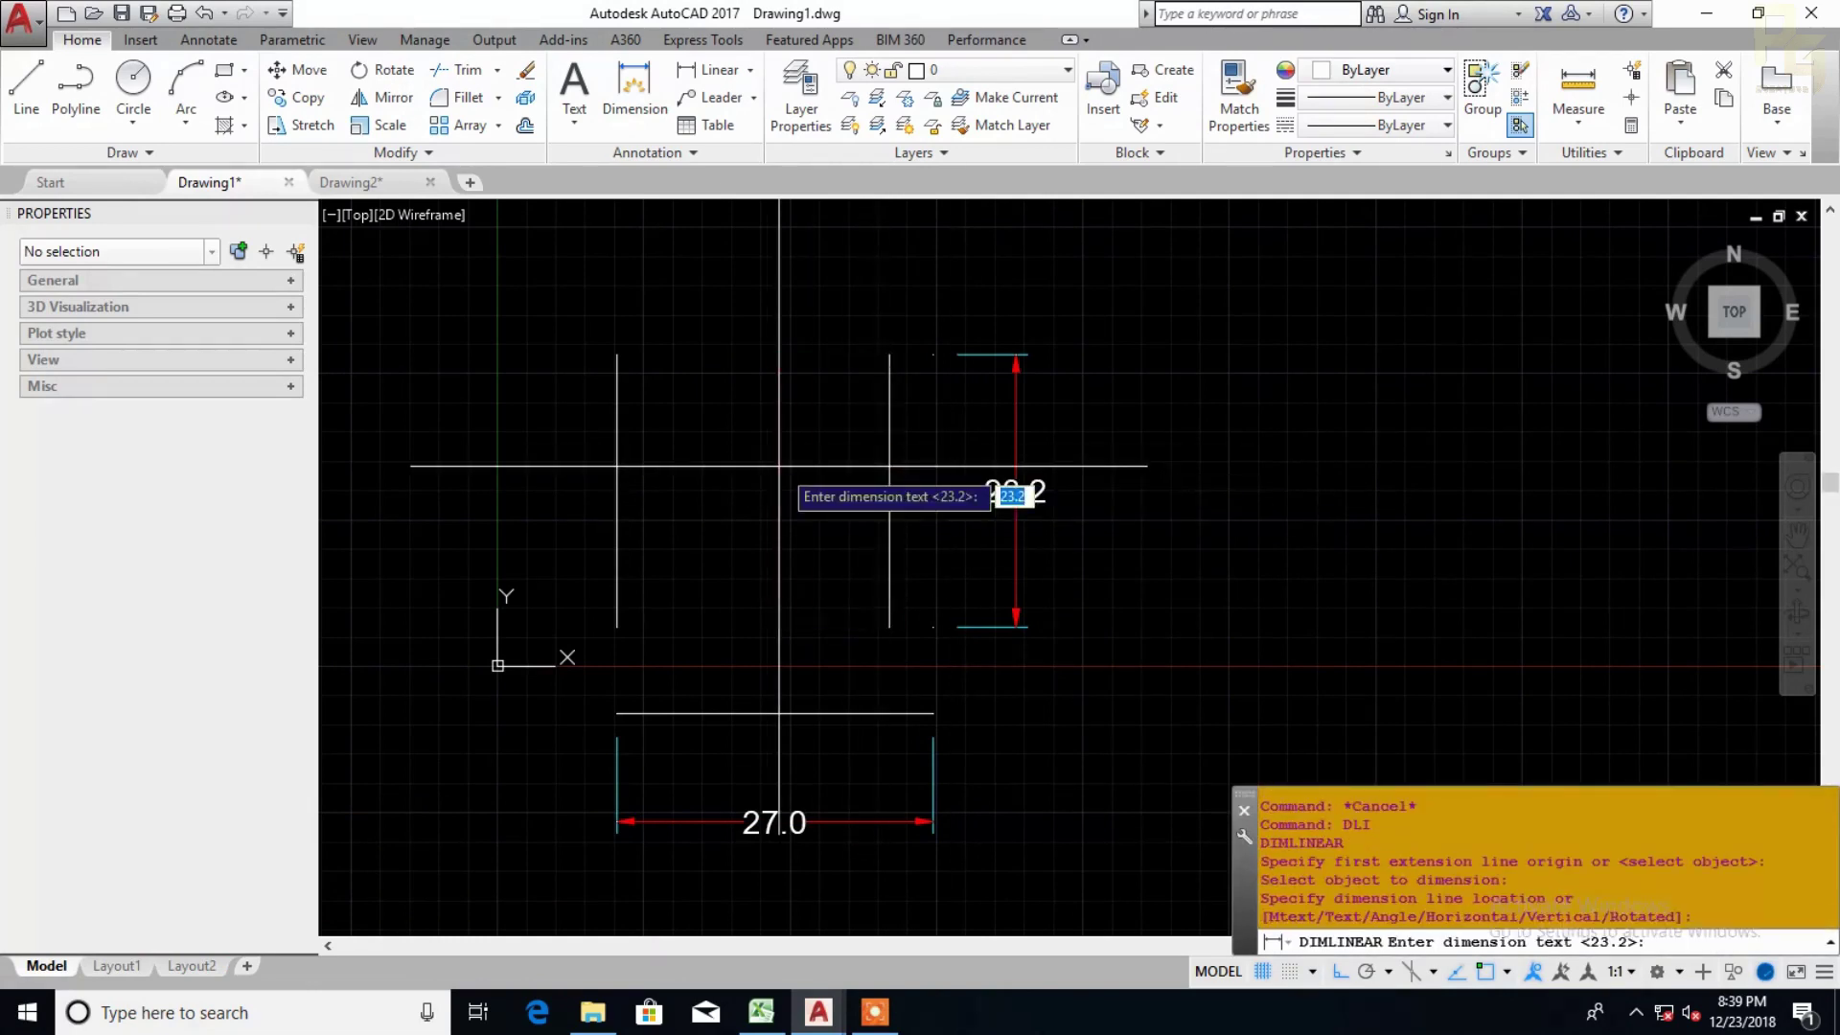
key("Return")
left_click(780, 463)
- Select pieces of the dimension between the two vertical lines to examine whether it is exploded
left_click(808, 433)
left_click(731, 533)
key("Escape")
left_click(869, 657)
left_click(725, 317)
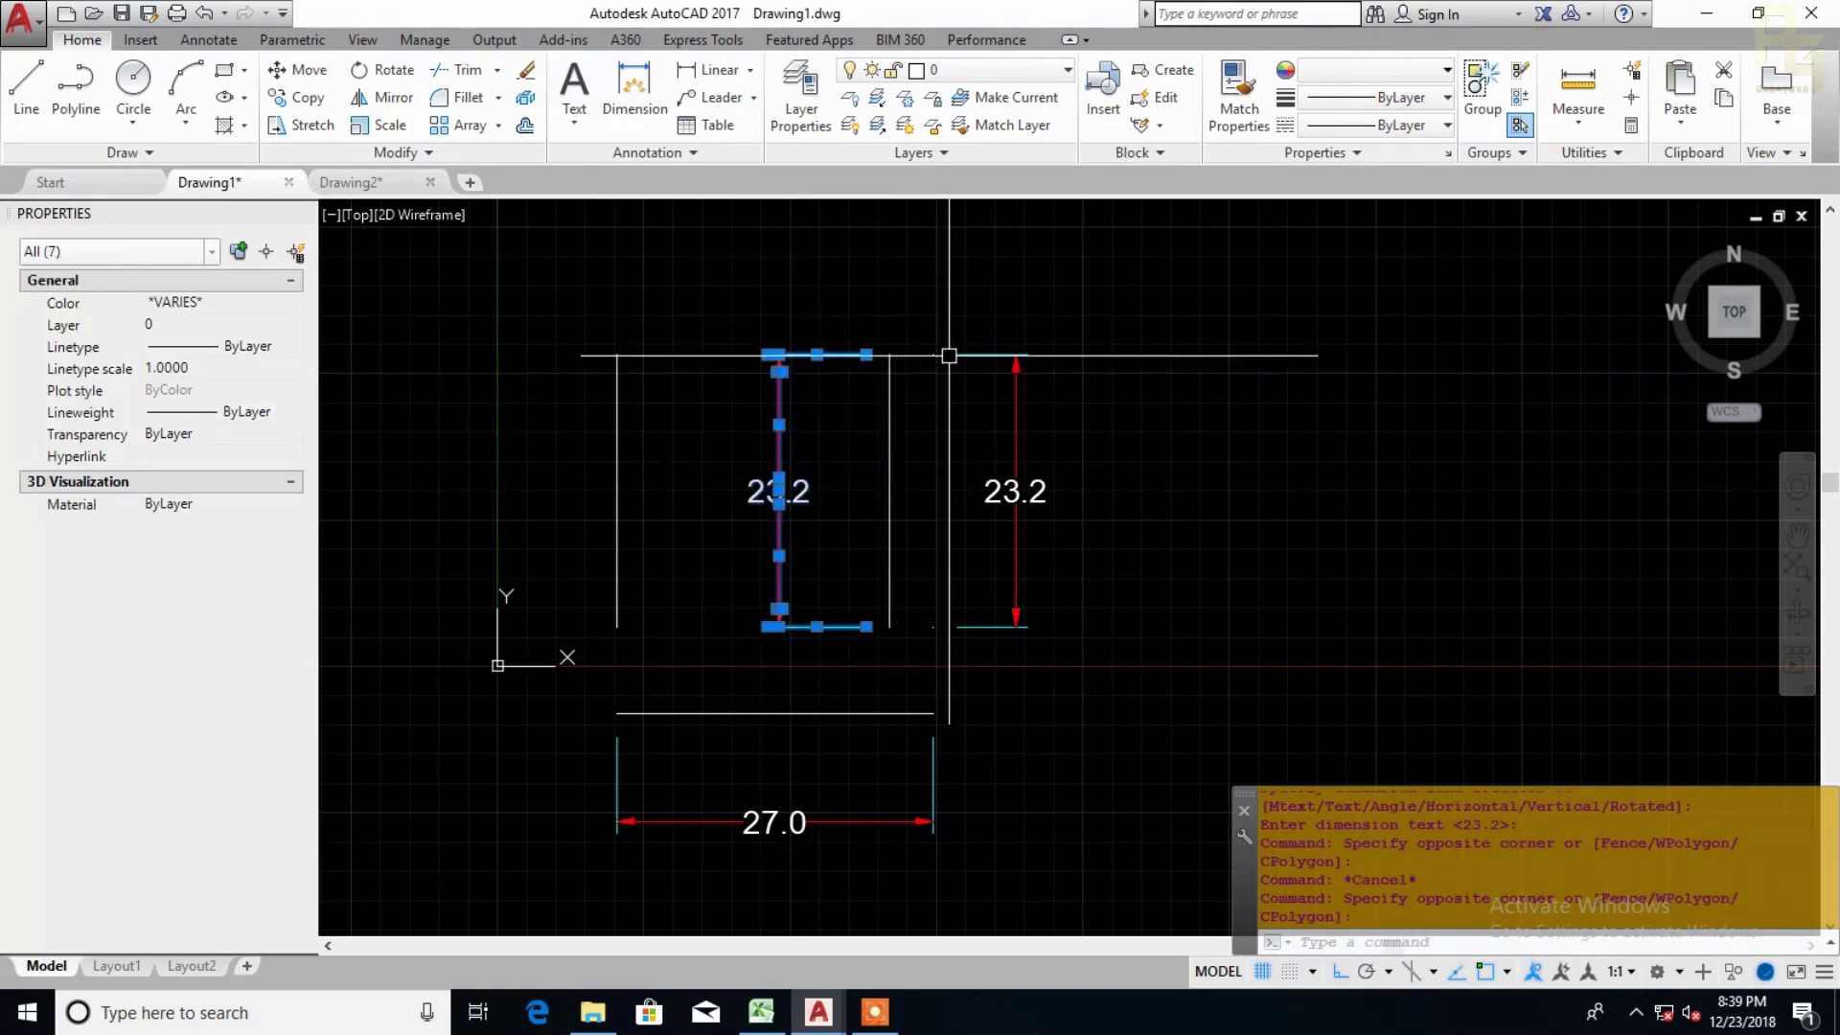
key("Escape")
key("Escape")
- Change the DIMASSOC variable to 1 and regenerate the drawing with REA
type("dimass")
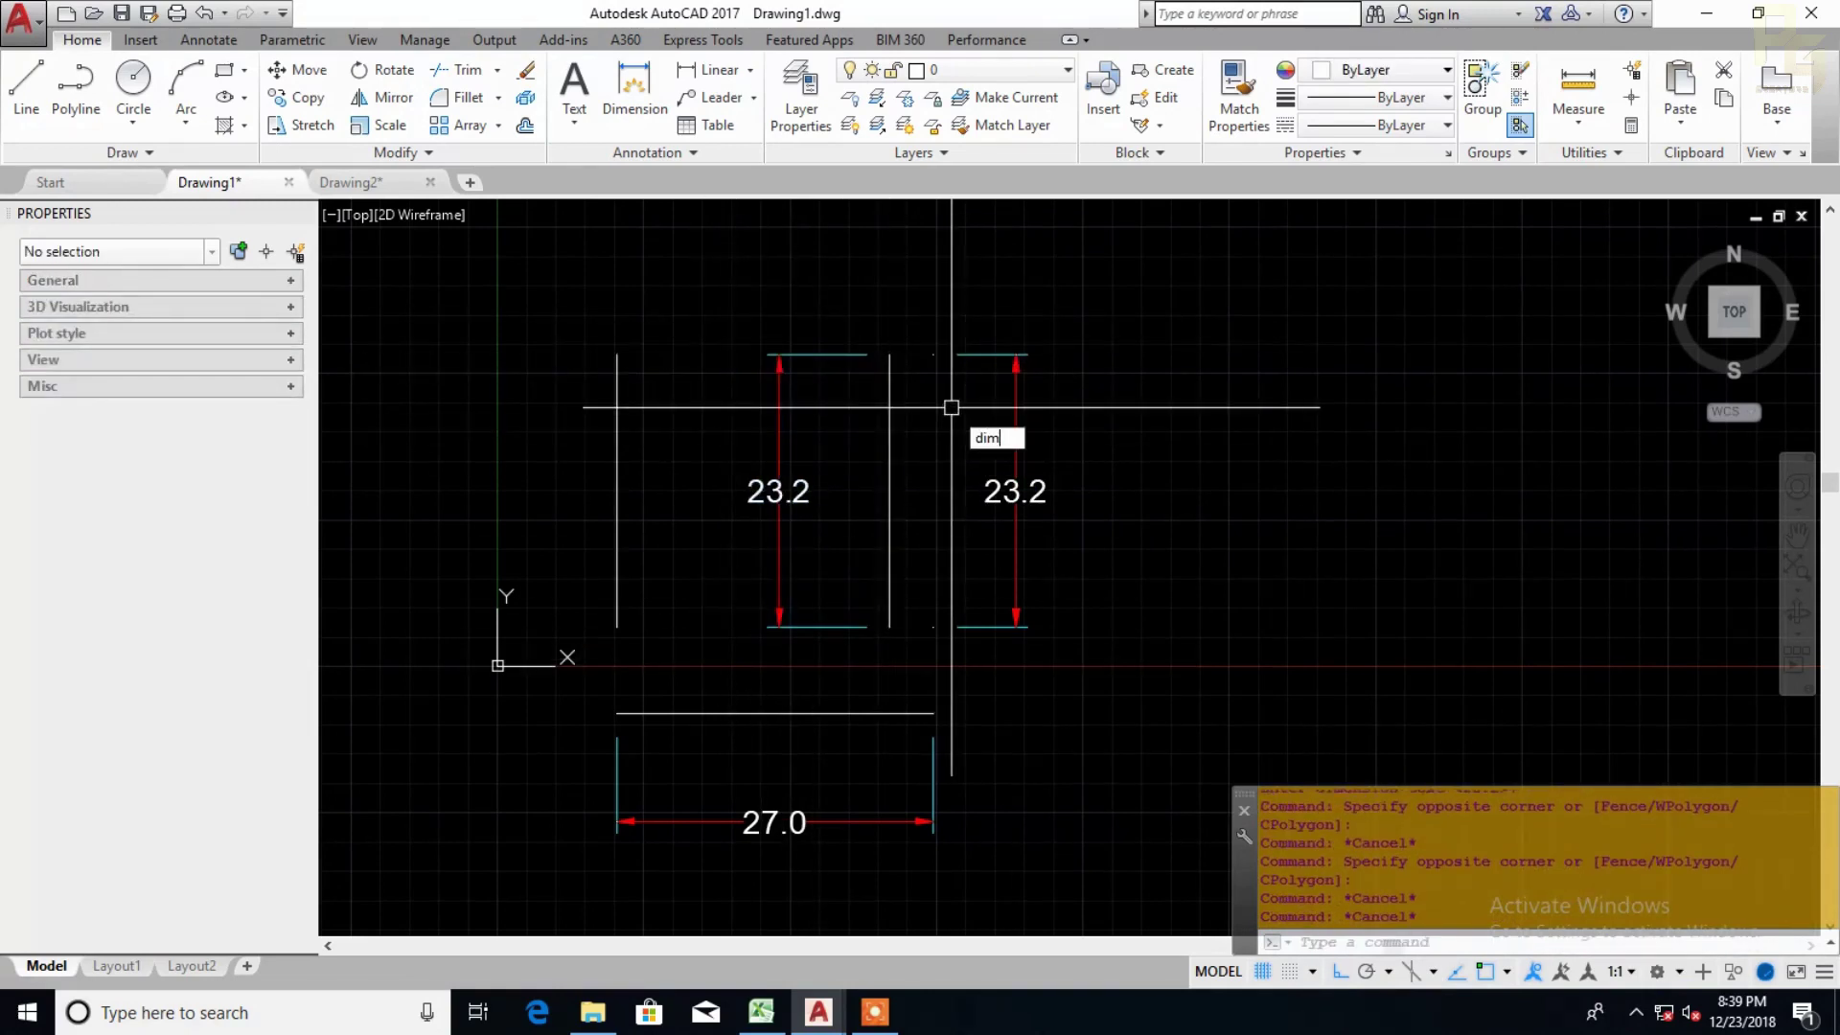
key("Return")
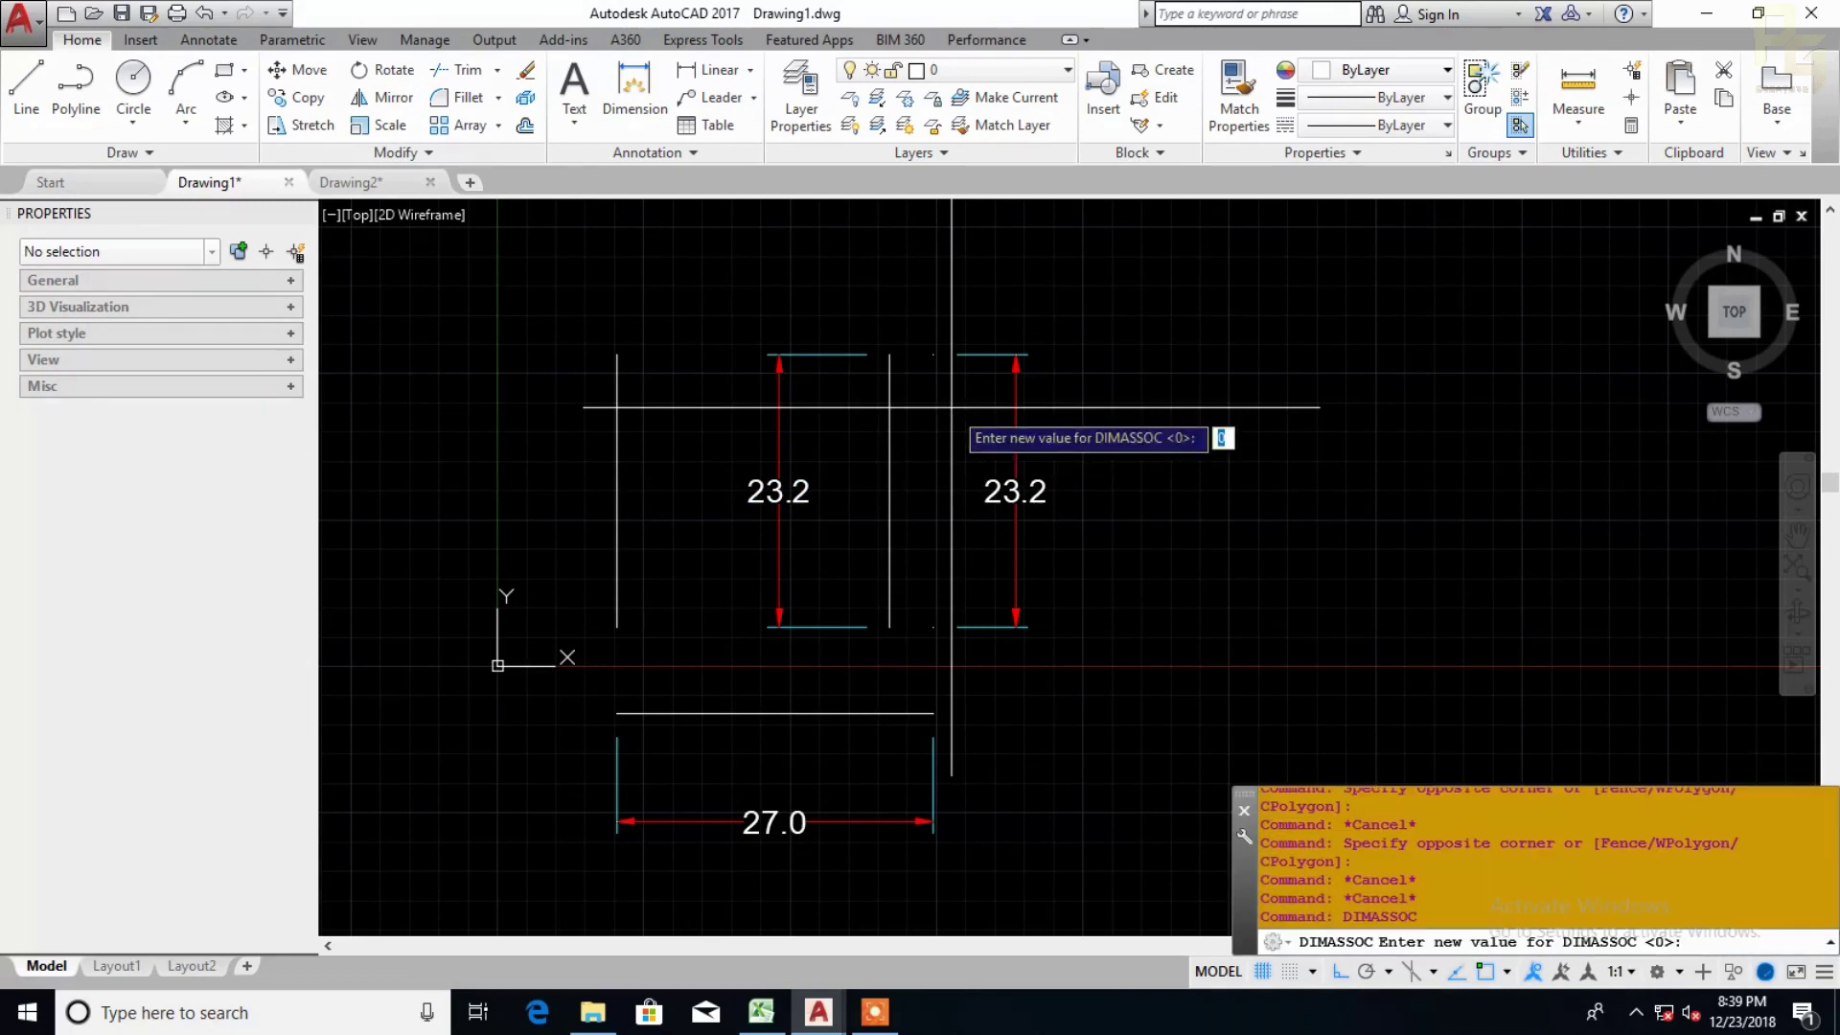
type("1")
key("Return")
type("rea")
key("Return")
key("Escape")
- Add a linear dimension of the right vertical line, placed outside its existing right-hand dimension
type("dli")
key("Return")
key("Return")
left_click(890, 412)
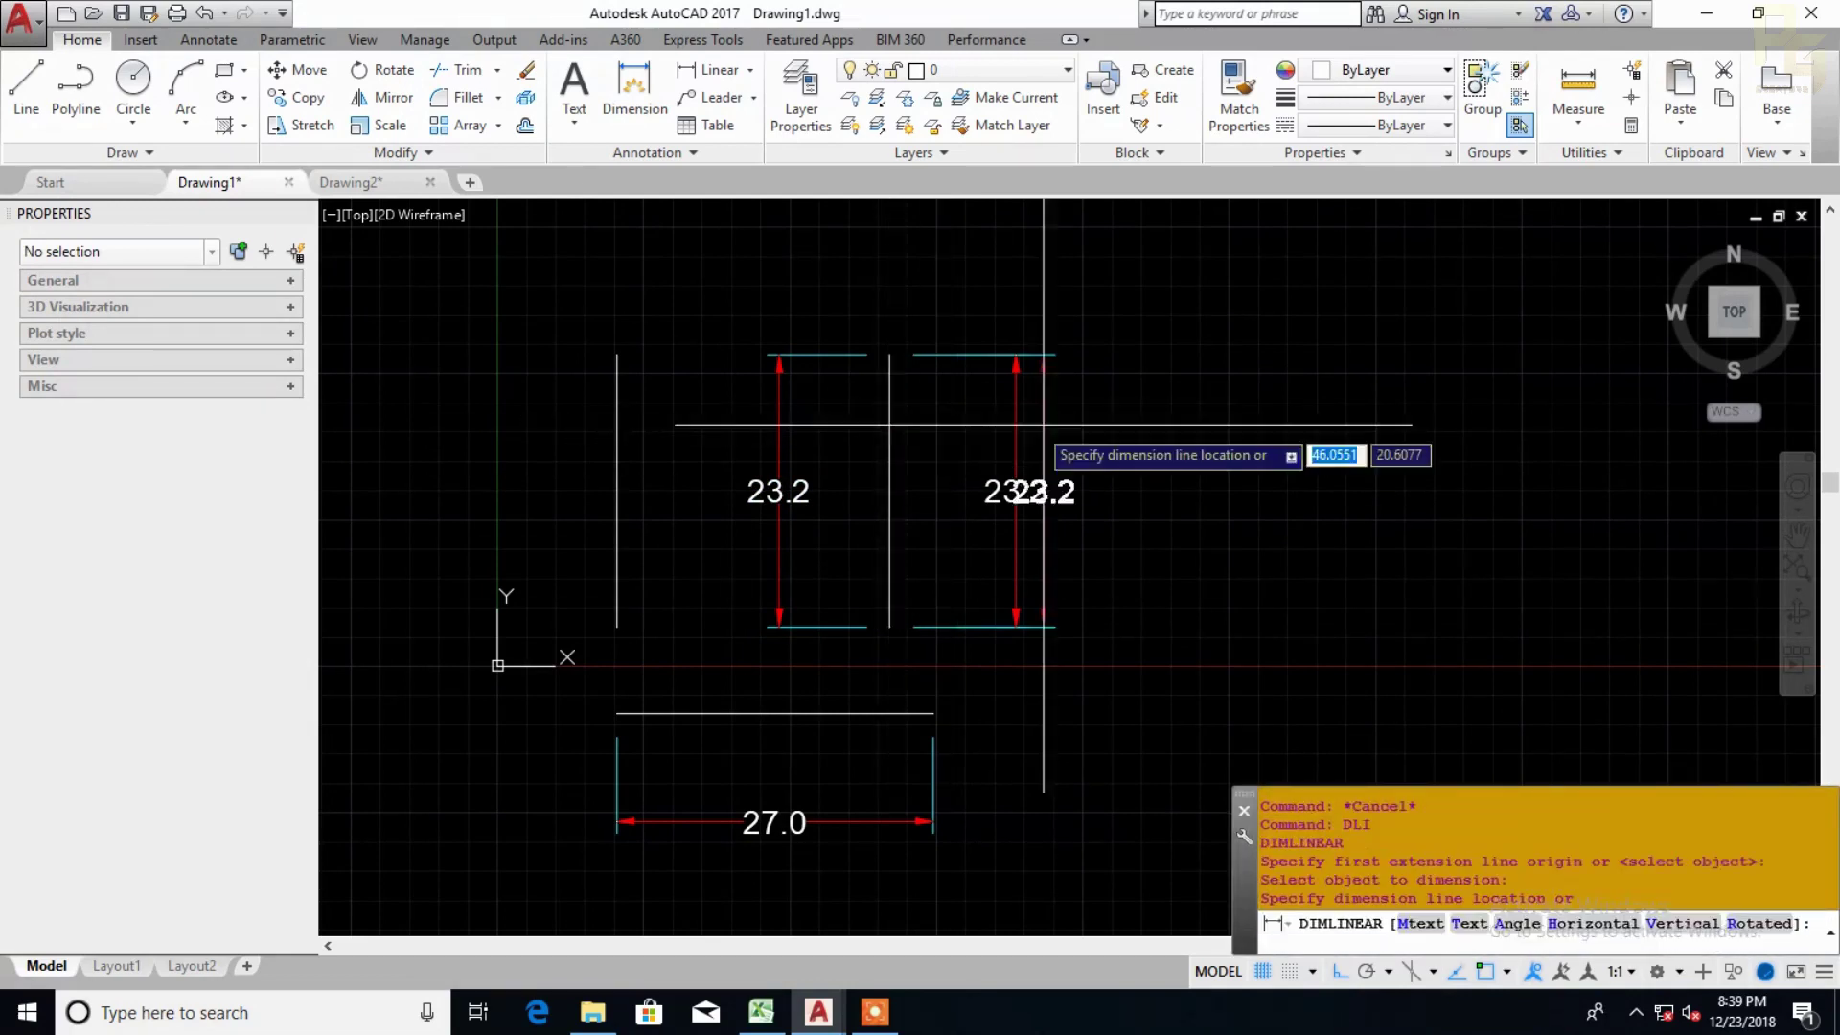
left_click(1150, 460)
- Try moving the right vertical line up away from its dimensions, and undo the move
left_click(948, 443)
left_click(877, 422)
type("m")
key("Return")
left_click(1222, 441)
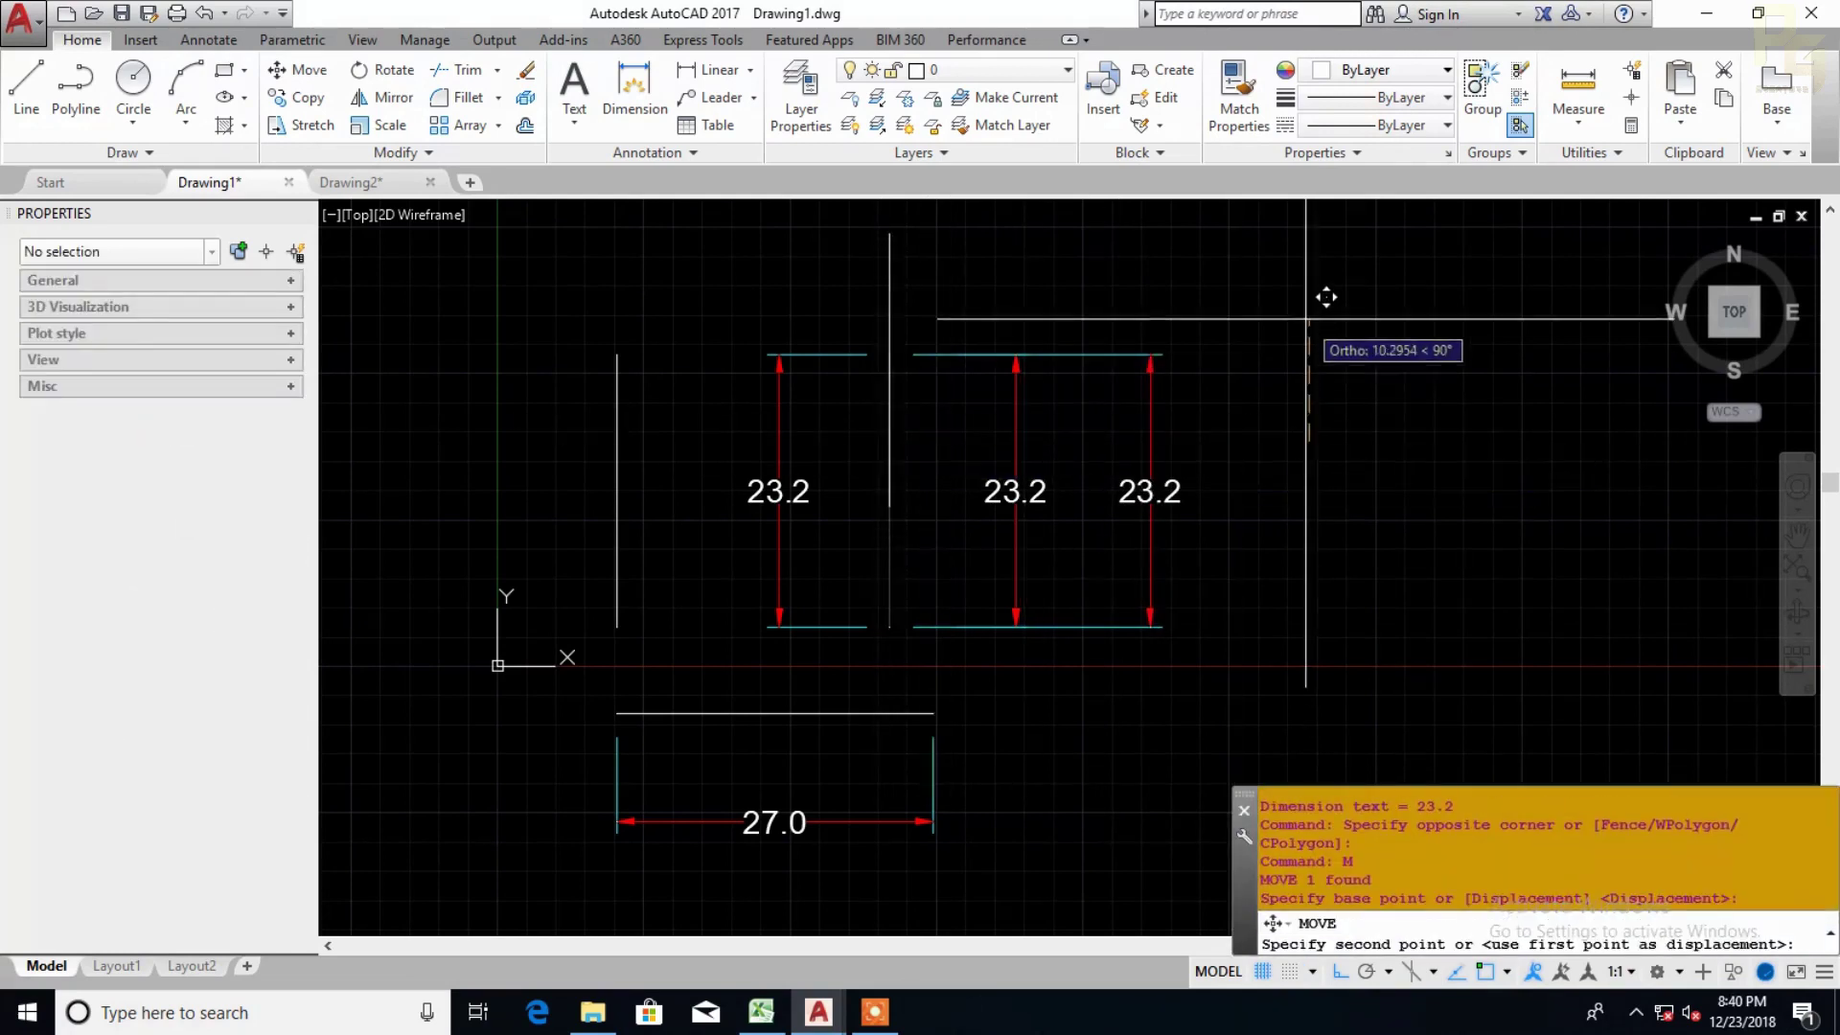
left_click(1305, 318)
key("ctrl+z")
- Select the outermost vertical dimension to check its Associative property
left_click(1117, 513)
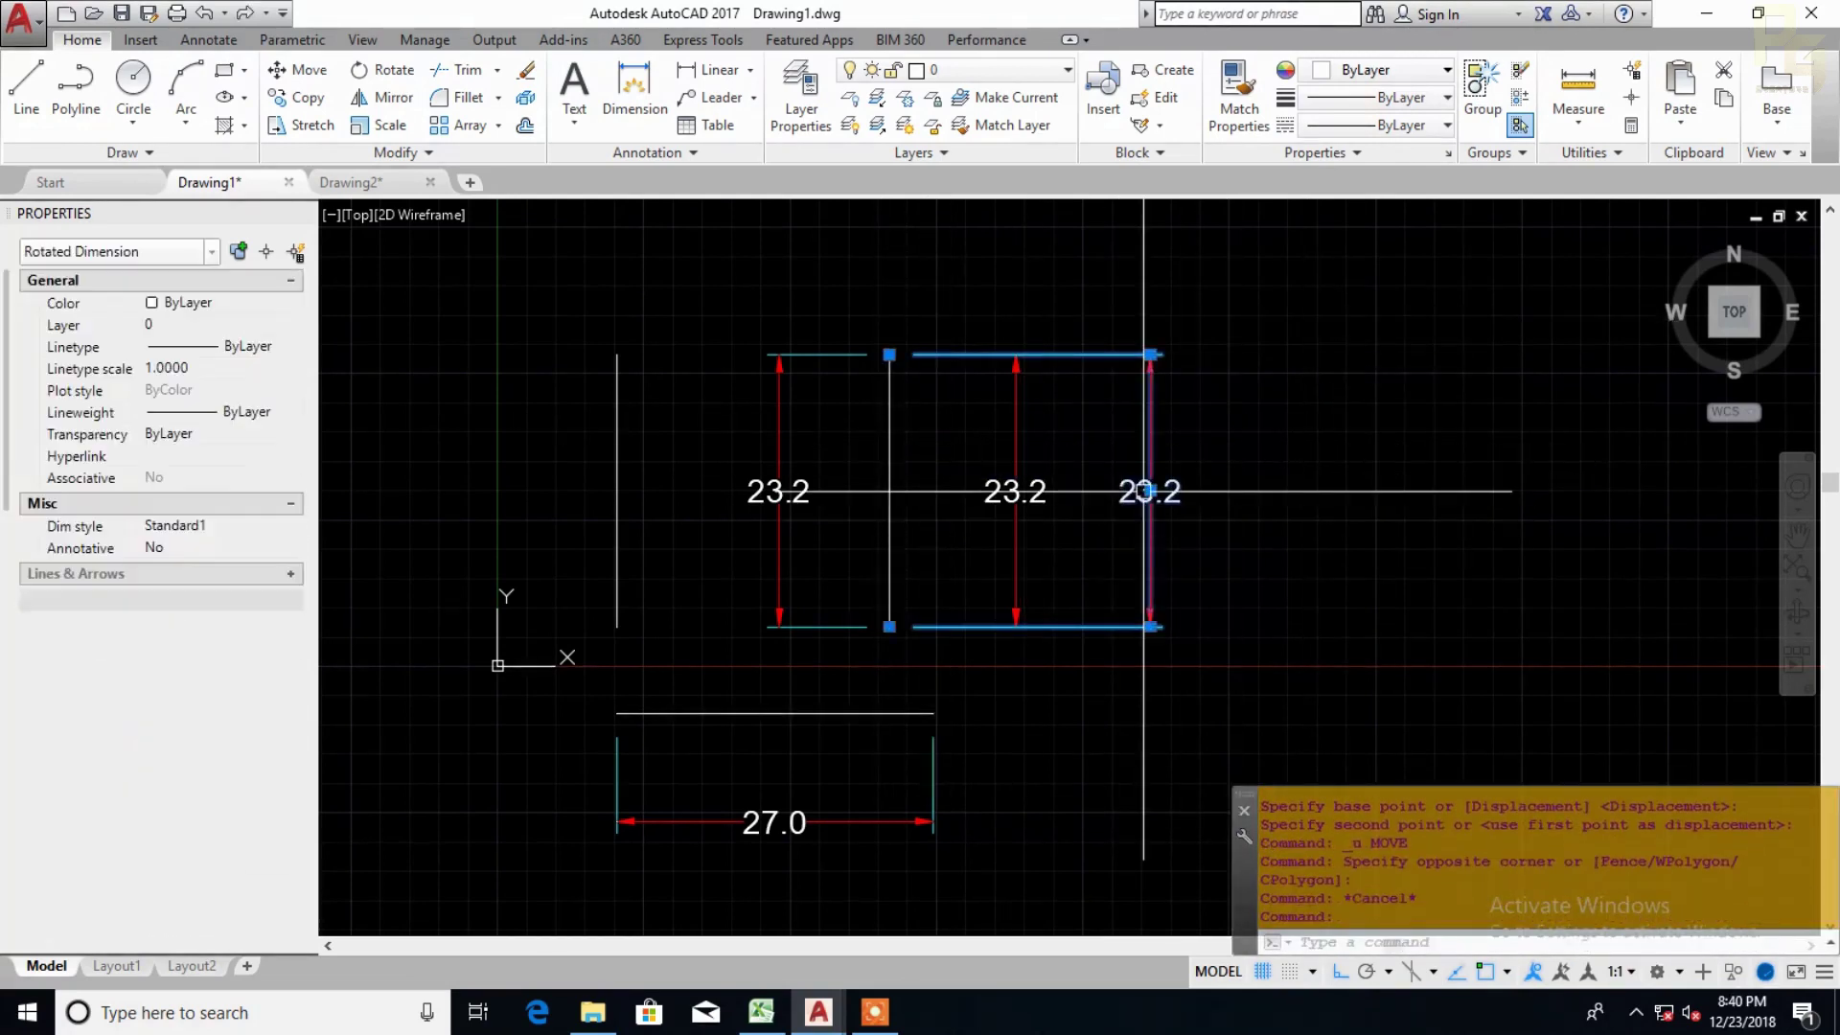
key("Escape")
left_click(1151, 519)
key("Escape")
middle_click_drag(1199, 575, 1252, 425)
left_click(1070, 611)
left_click(949, 605)
scroll(1111, 607, "down", 3)
key("Escape")
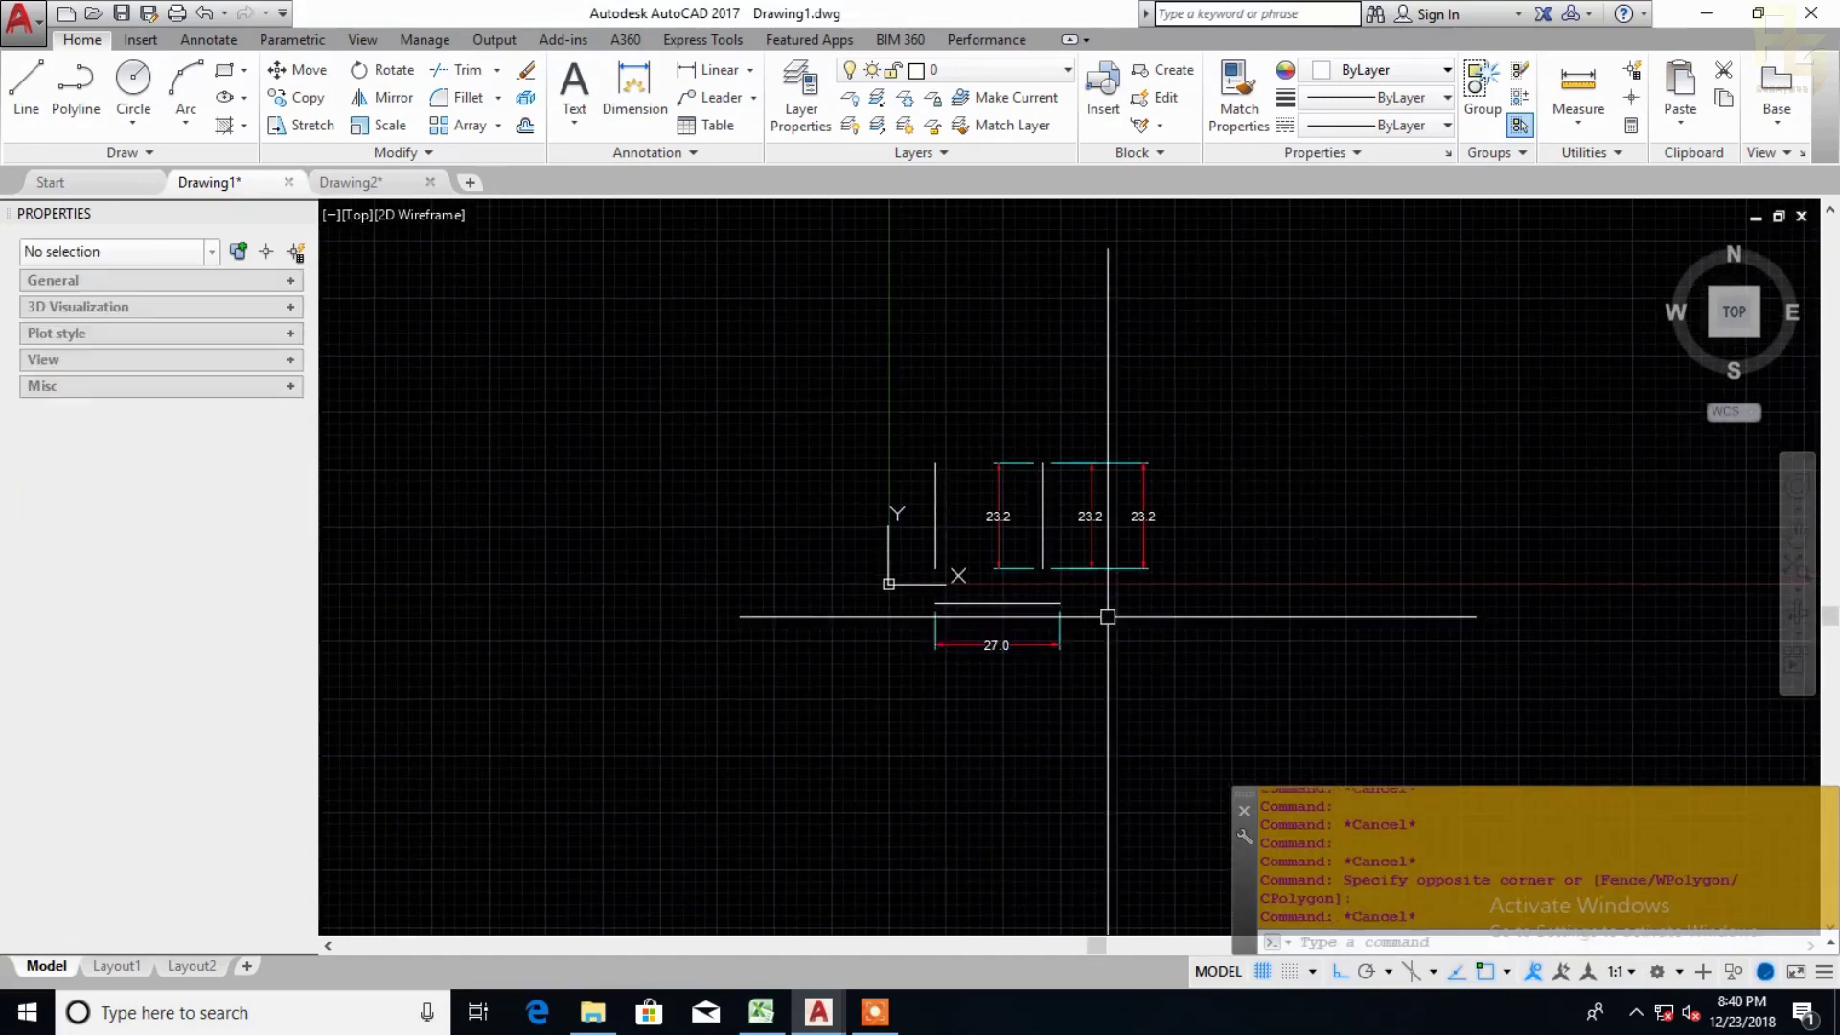
- Enter 1 for the DIMASSOC variable again and regenerate the drawing with REA
scroll(1106, 615, "up", 2)
type("DImass")
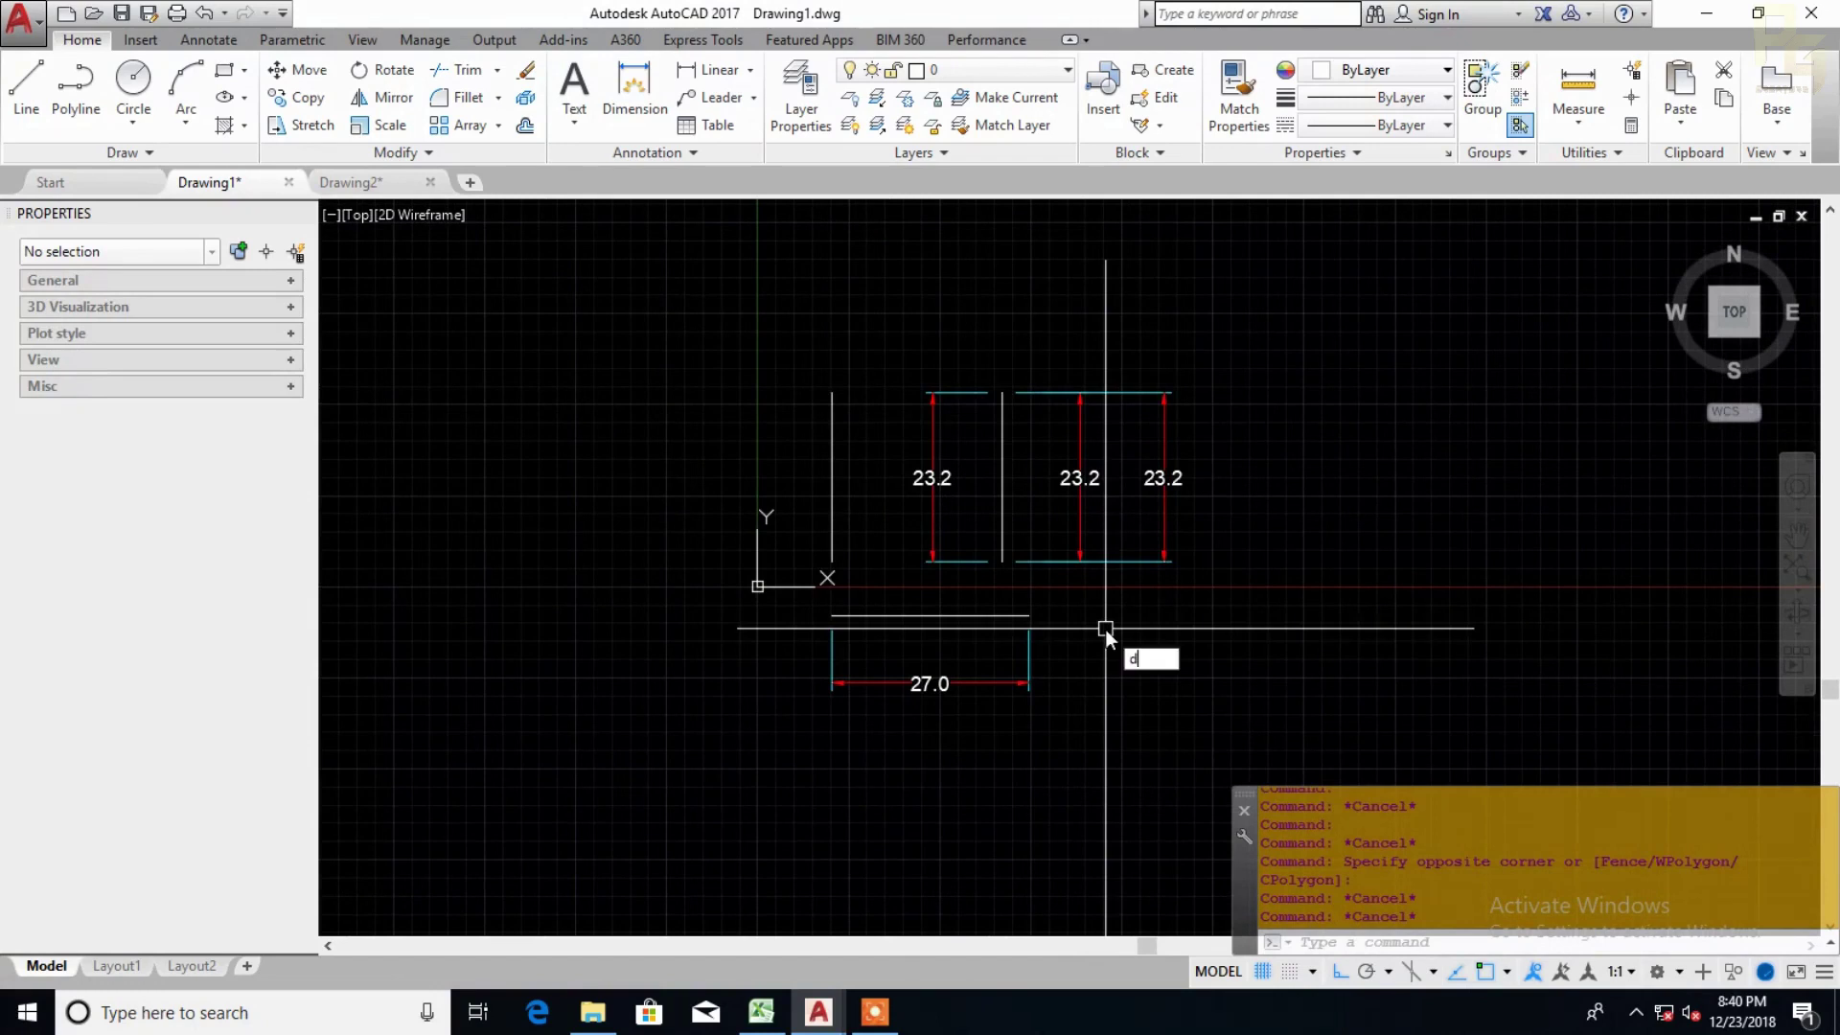
type("oc")
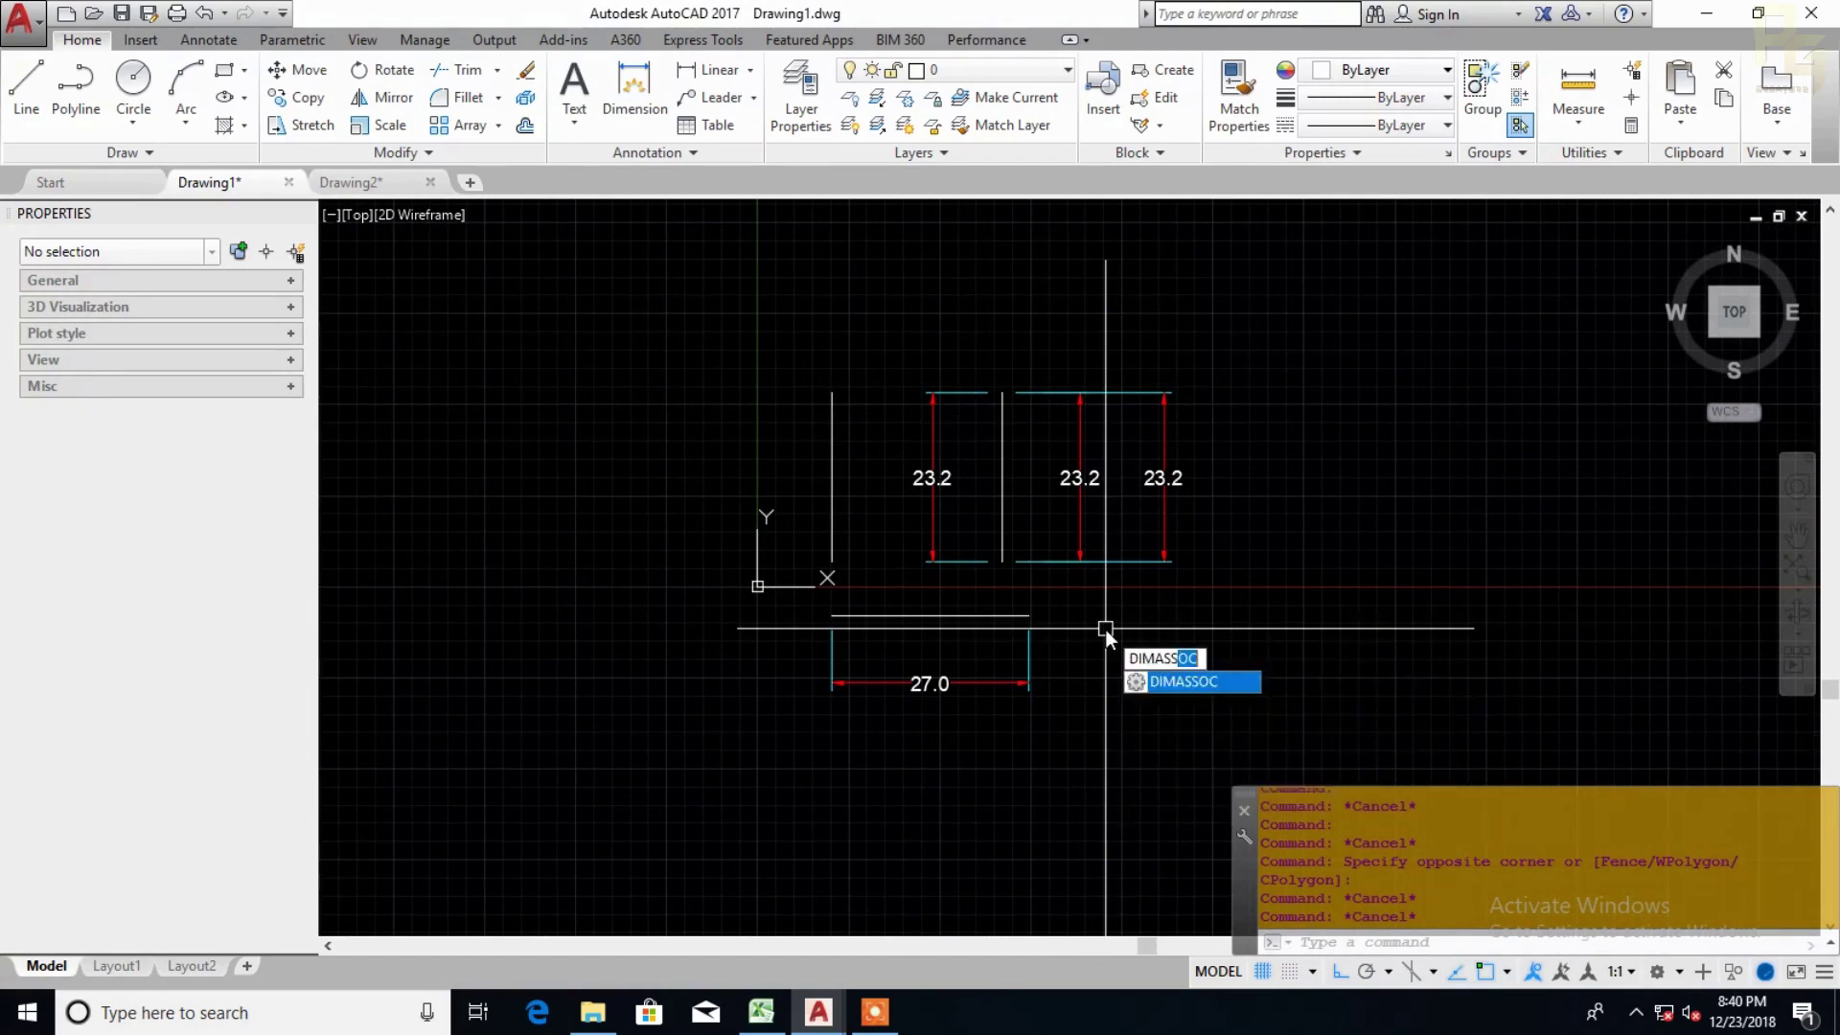
key("Return")
type("1")
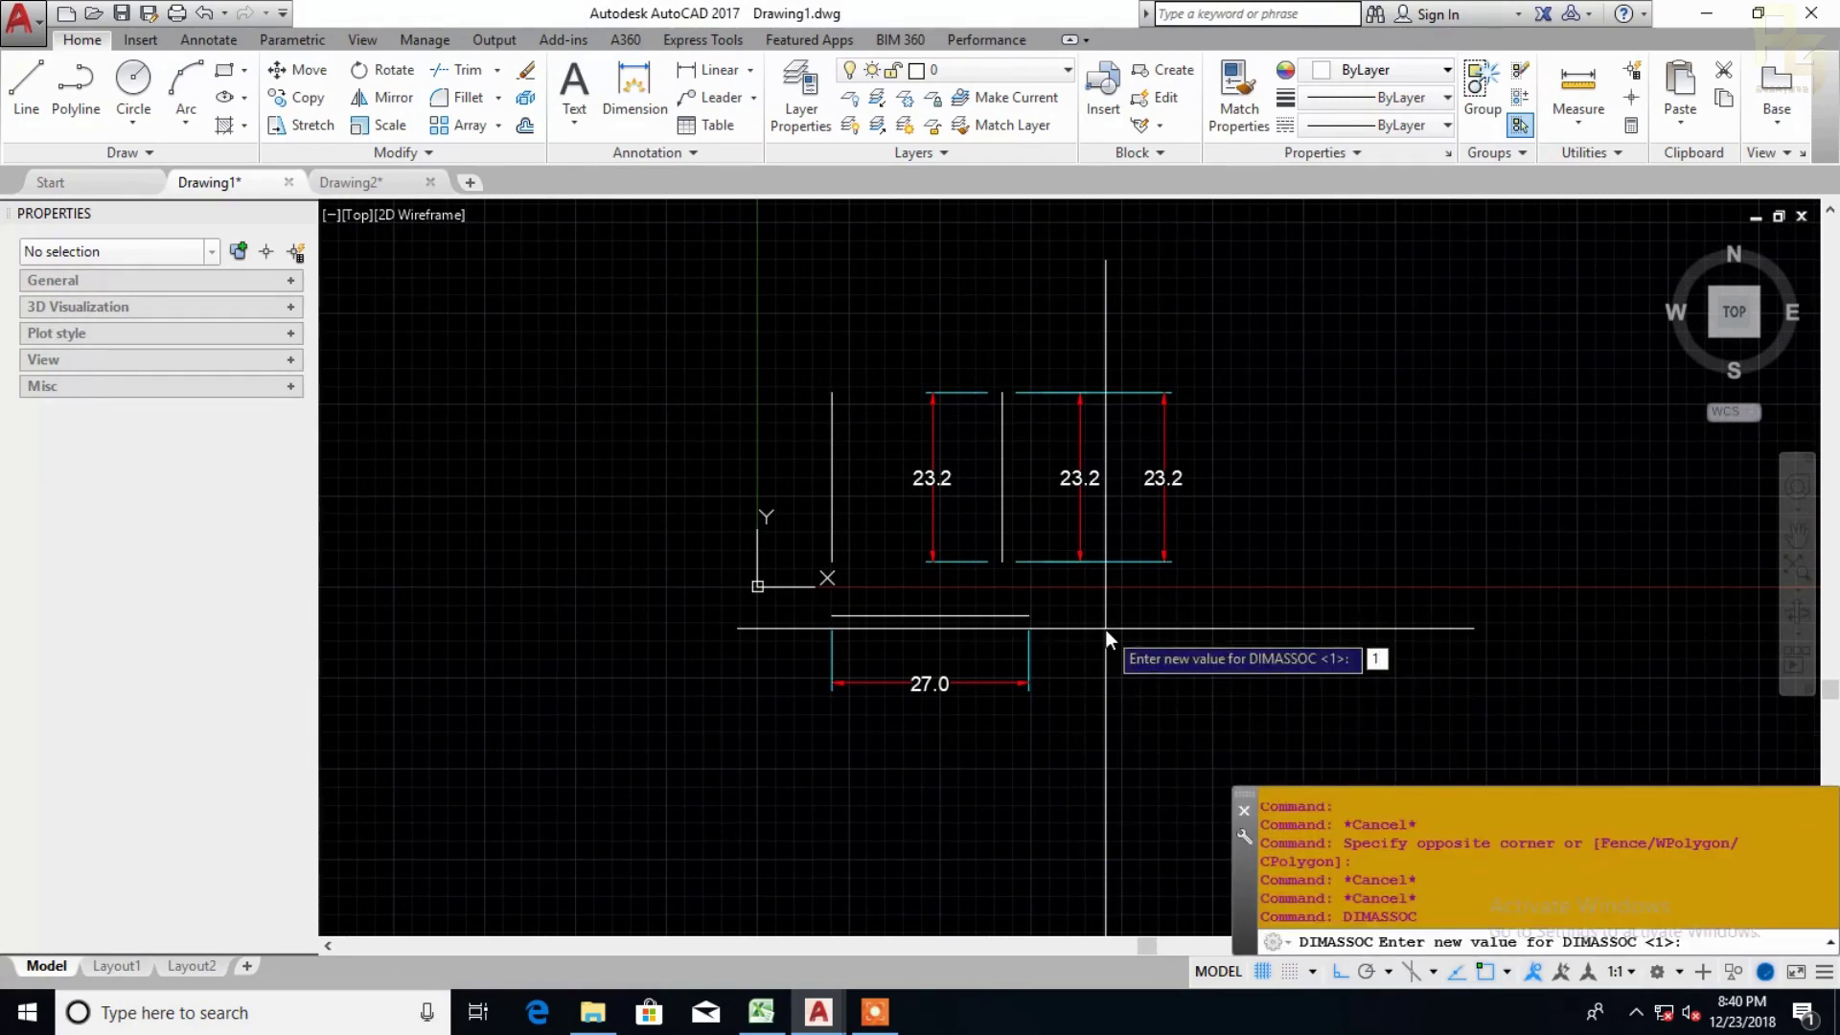
key("Return")
type("REA")
key("Return")
key("Escape")
- Try to save the drawing
key("ctrl+s")
key("Escape")
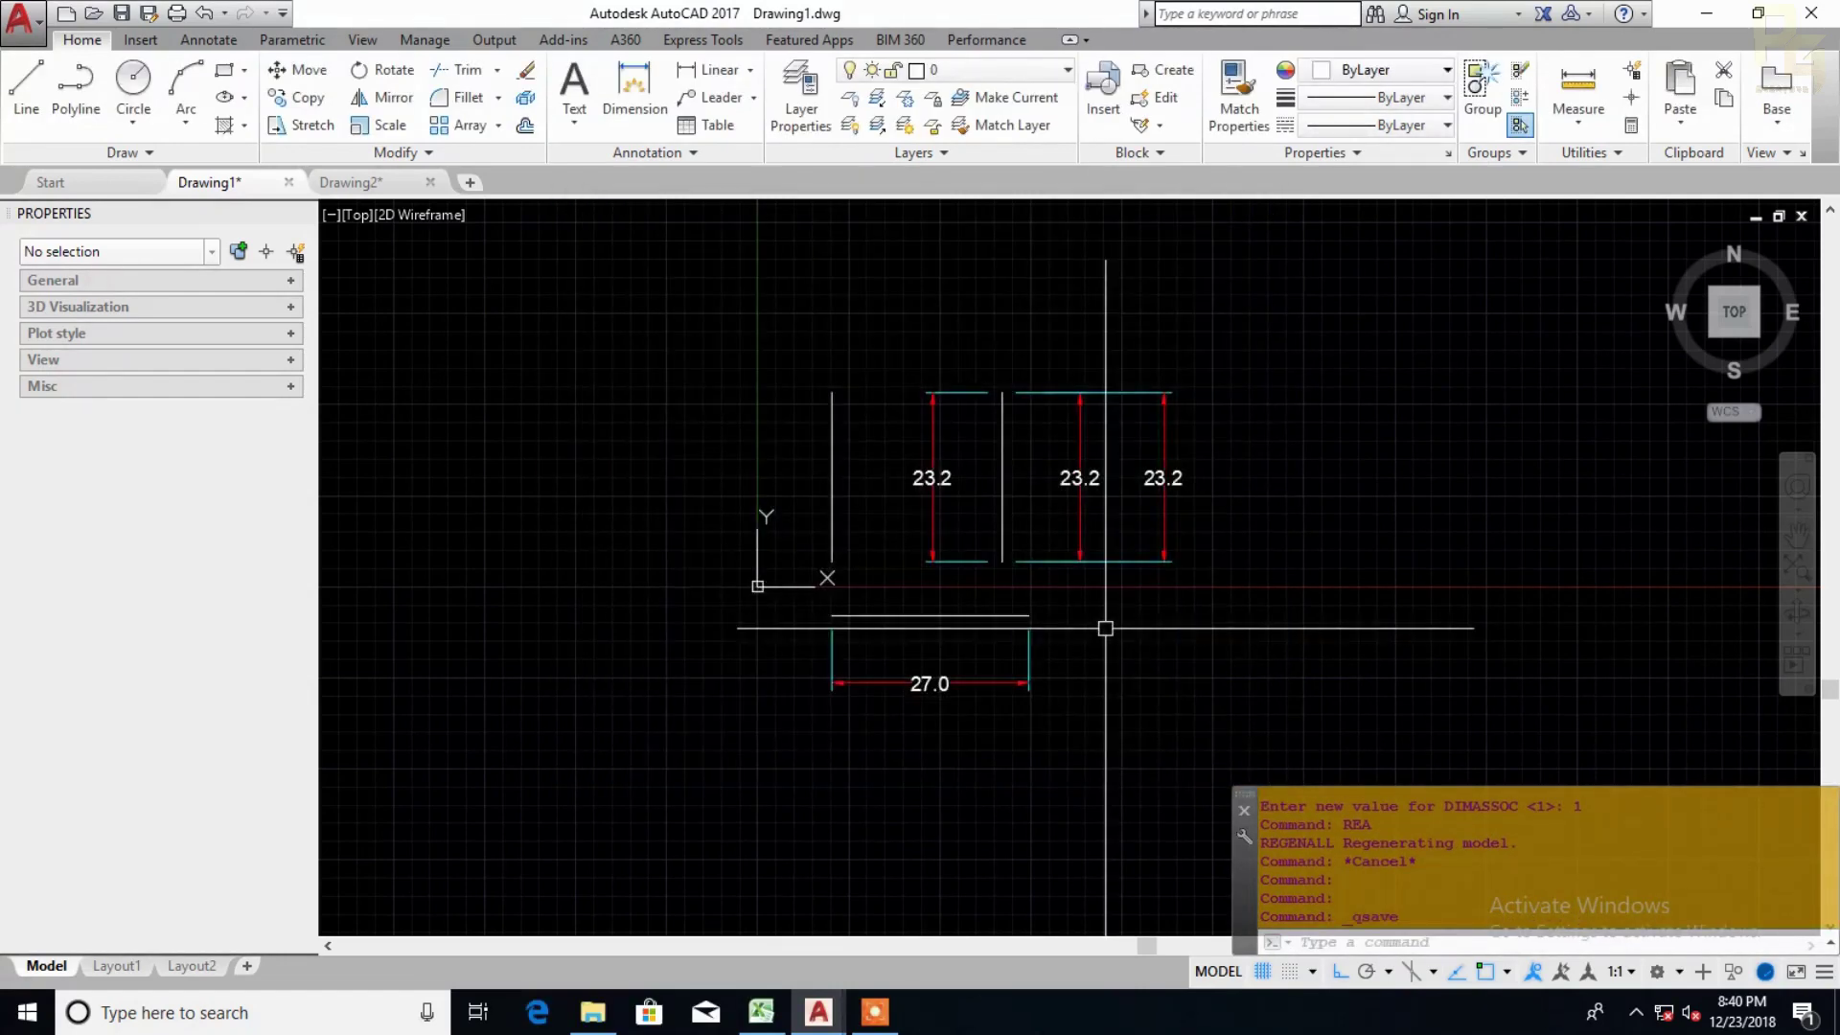
middle_click_drag(1148, 682, 1128, 679)
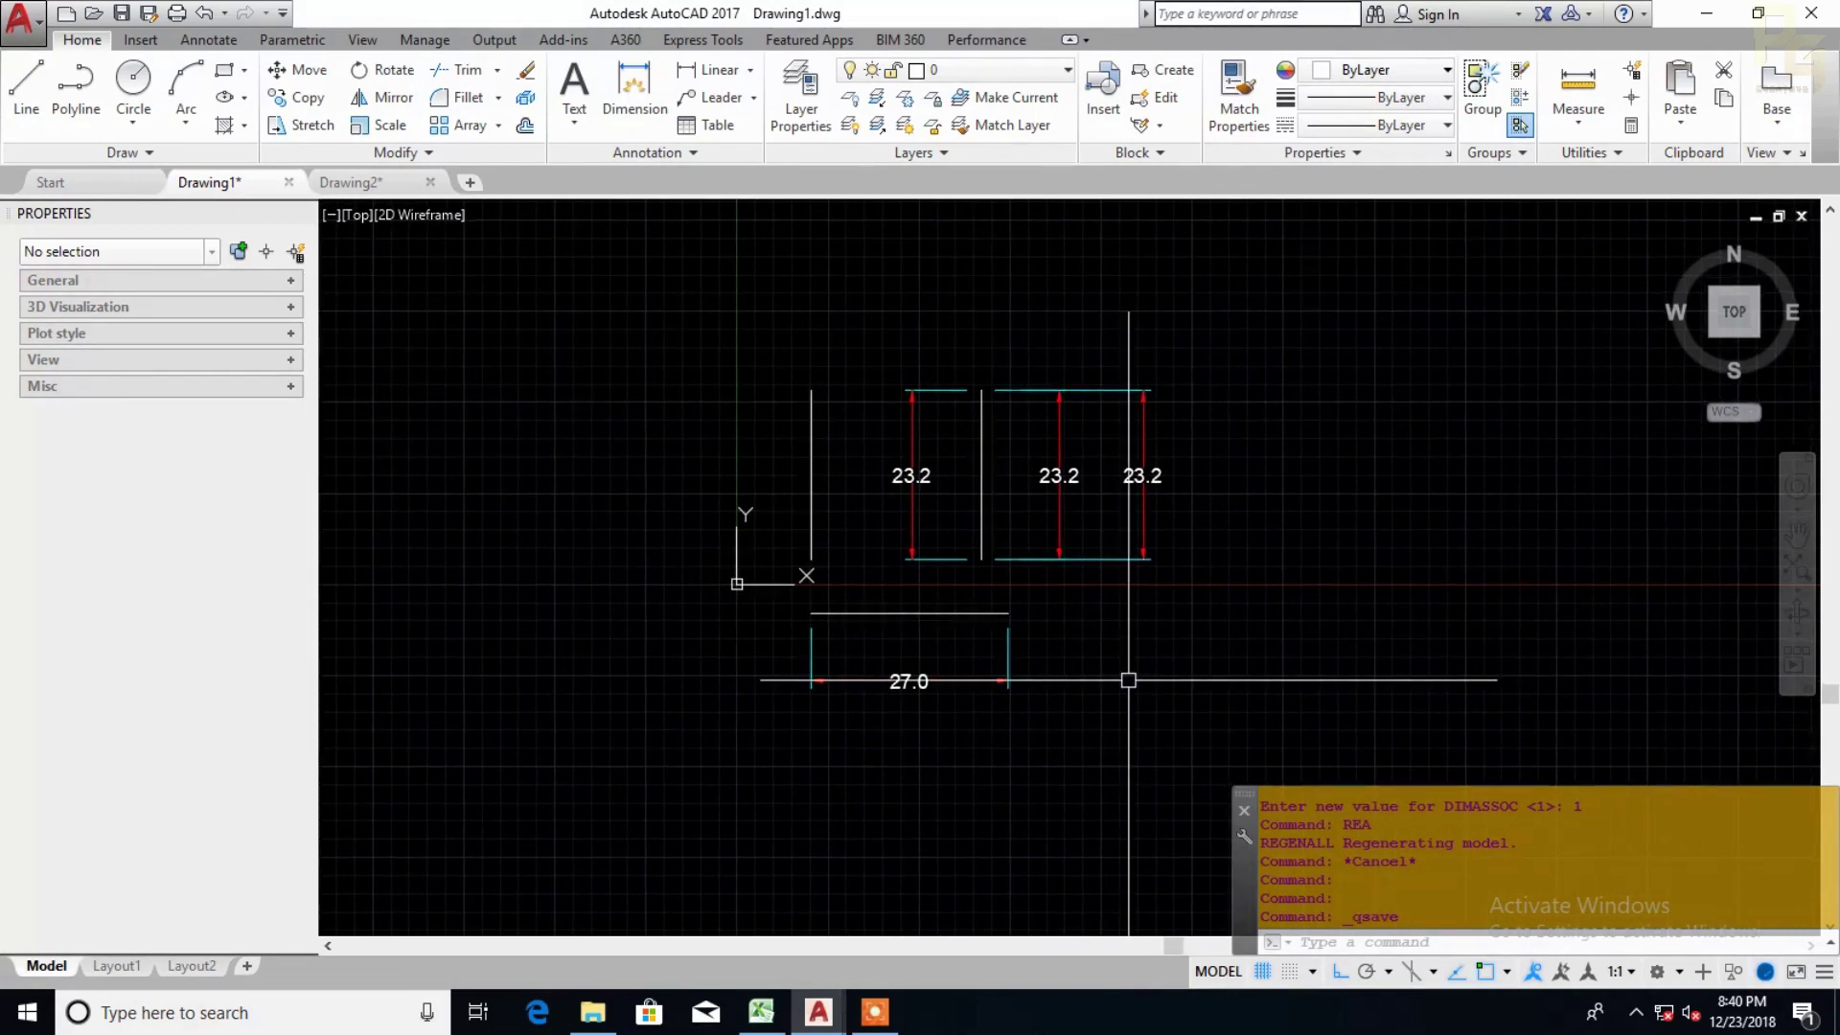